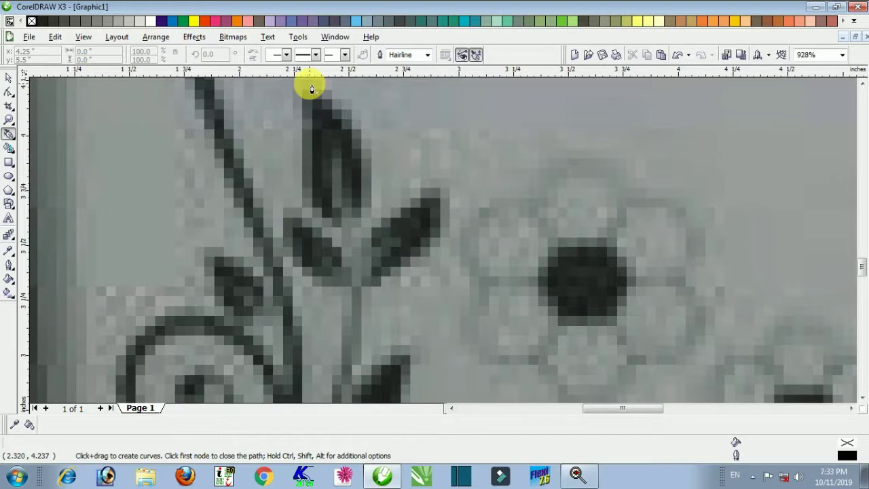
# Step: Draw a closed two-node path from the tip to the base of the upper leaf, about 0.16 by 0.65 inches, undoing the stray extra segment
pyautogui.click(308, 84)
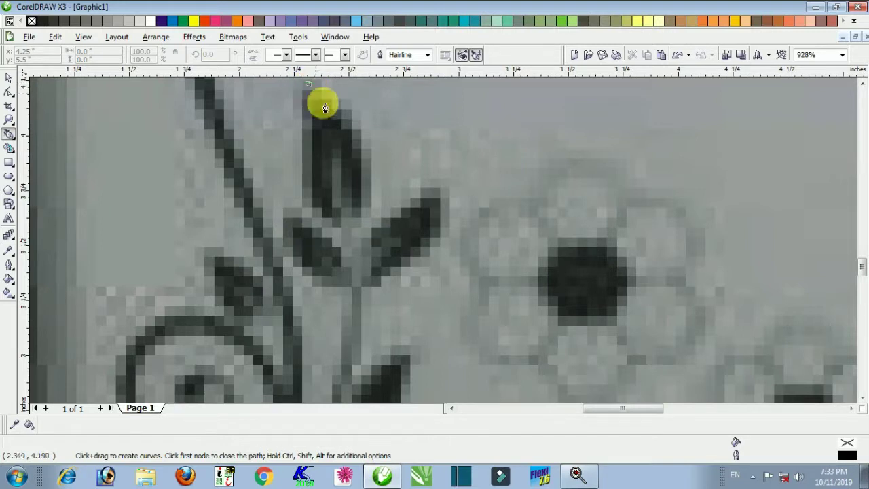
pyautogui.click(344, 225)
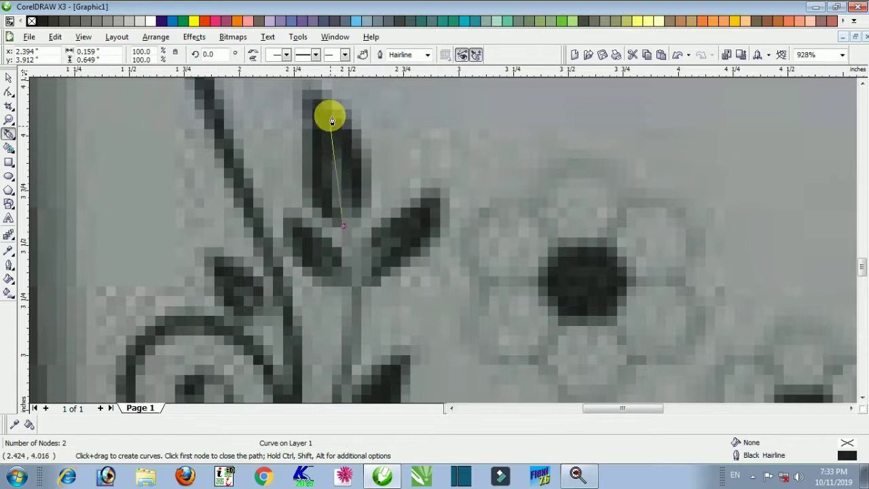
pyautogui.click(308, 86)
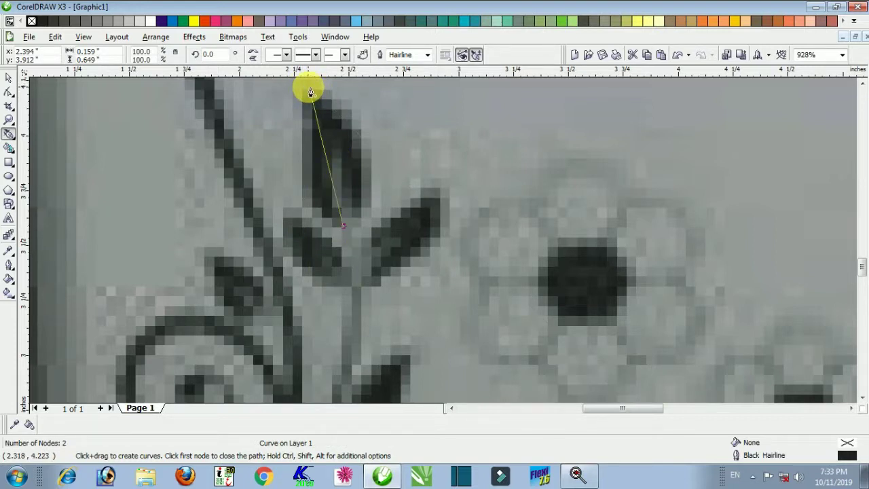
pyautogui.click(310, 91)
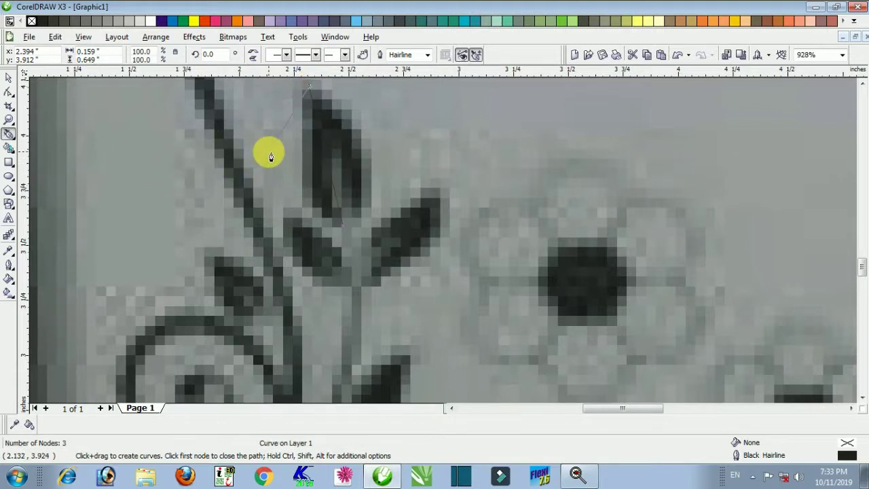
pyautogui.hotkey('ctrl', 'z')
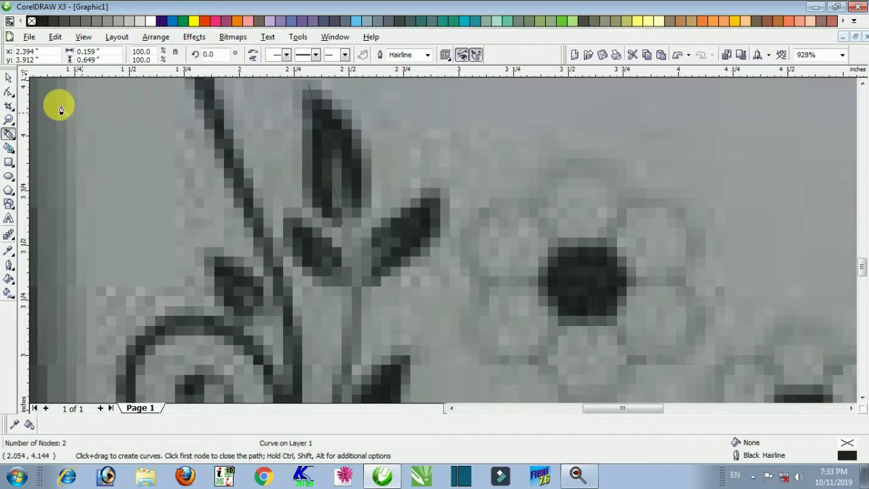
# Step: Convert the path's segments to curves and bend both sides outward to follow the edges of the upper leaf
pyautogui.click(9, 91)
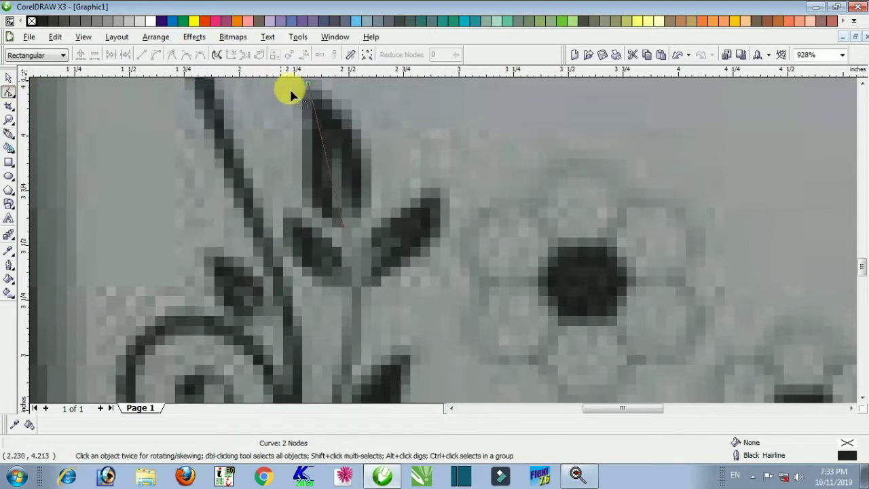
pyautogui.hotkey('ctrl', 'a')
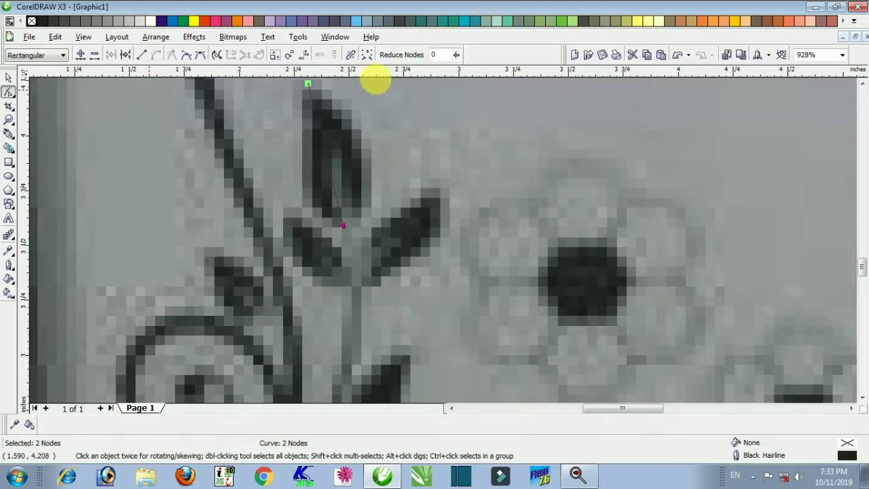
pyautogui.click(861, 83)
pyautogui.click(307, 116)
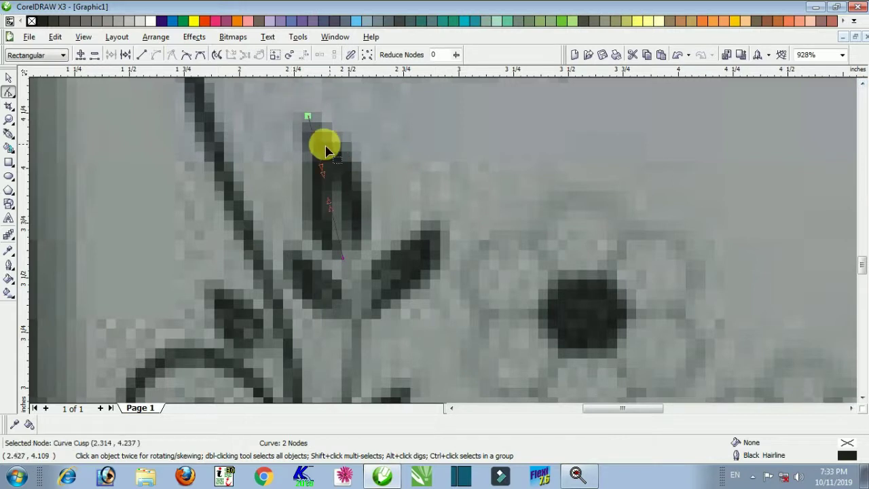
pyautogui.moveTo(325, 173); pyautogui.dragTo(389, 206)
pyautogui.moveTo(382, 153); pyautogui.dragTo(405, 198)
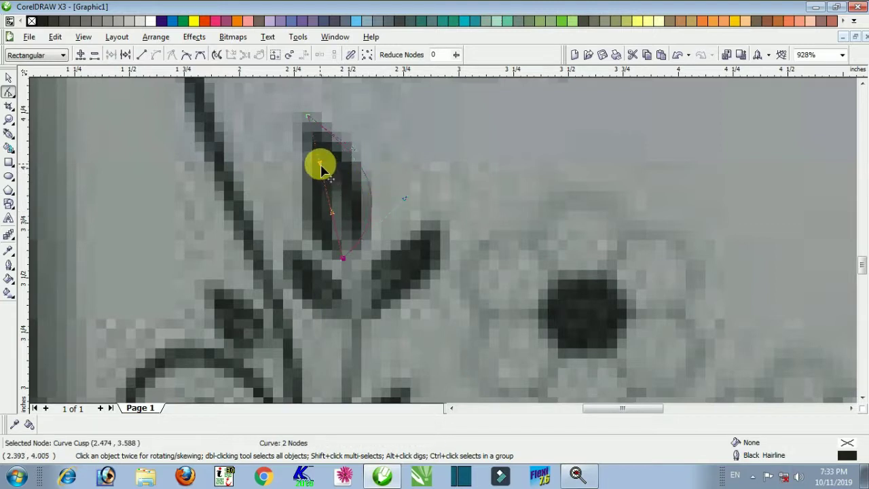
pyautogui.moveTo(332, 212); pyautogui.dragTo(319, 170)
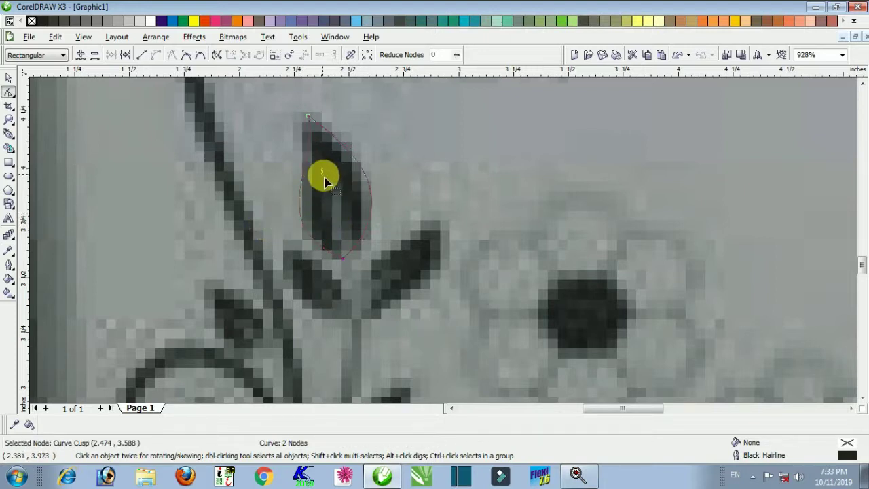
pyautogui.click(323, 202)
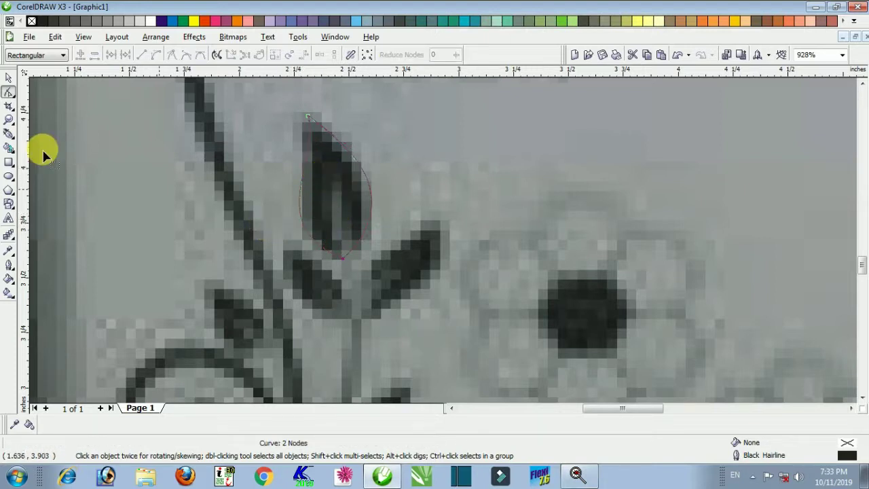
# Step: Draw a narrow closed curved vein from the leaf's middle to just below its base, about 0.09 by 0.46 inches
pyautogui.click(10, 135)
pyautogui.click(329, 183)
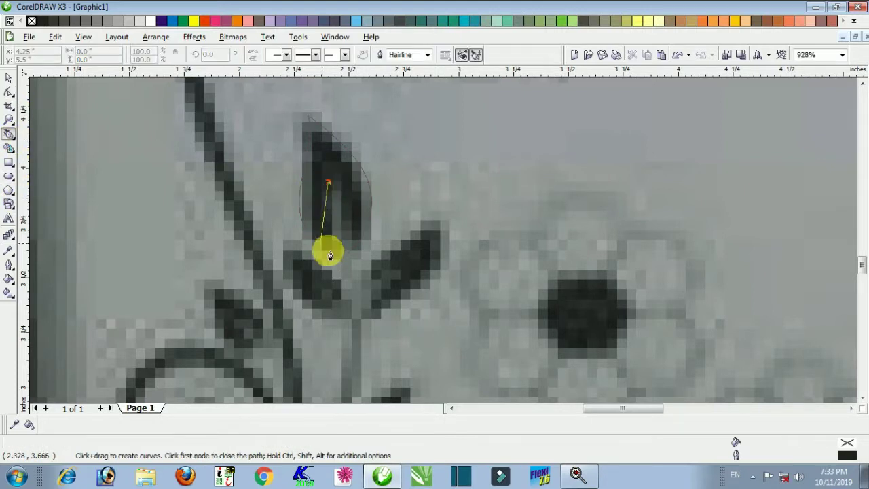
pyautogui.moveTo(334, 265); pyautogui.dragTo(328, 312)
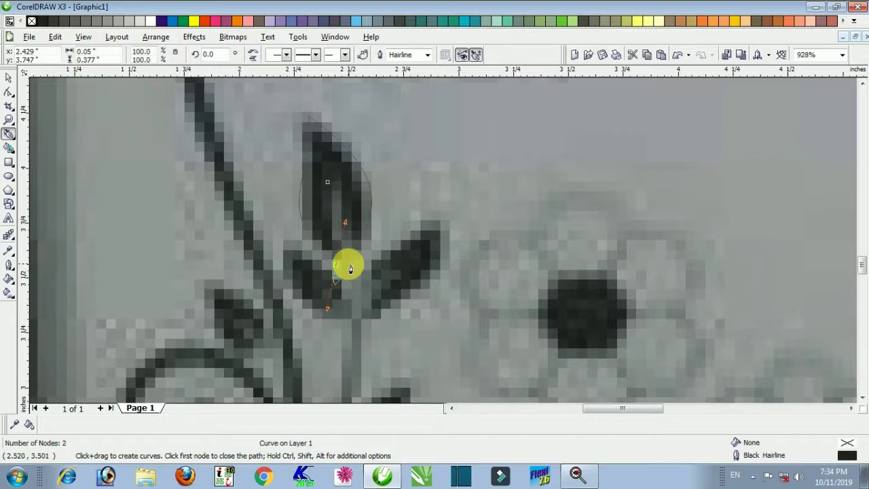
pyautogui.click(332, 186)
pyautogui.moveTo(332, 186); pyautogui.dragTo(354, 220)
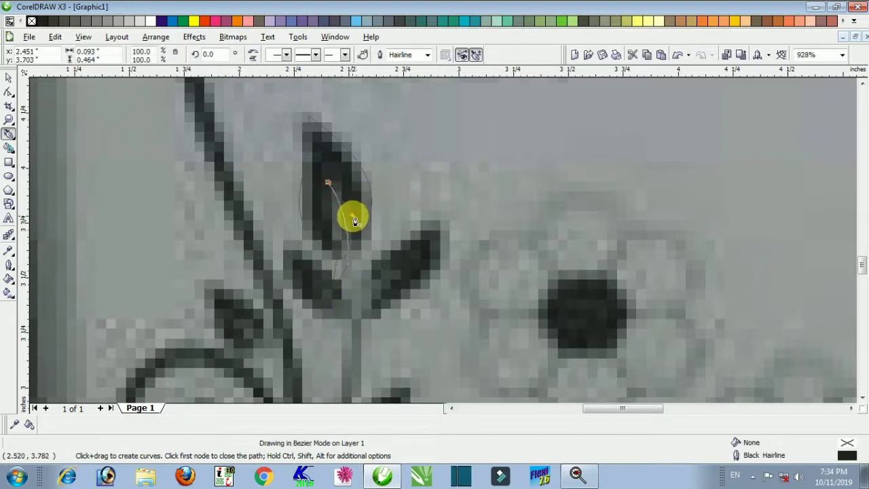
# Step: Select the leaf outline and the vein together, cut the vein shape out of the leaf, and deselect the result
pyautogui.click(8, 78)
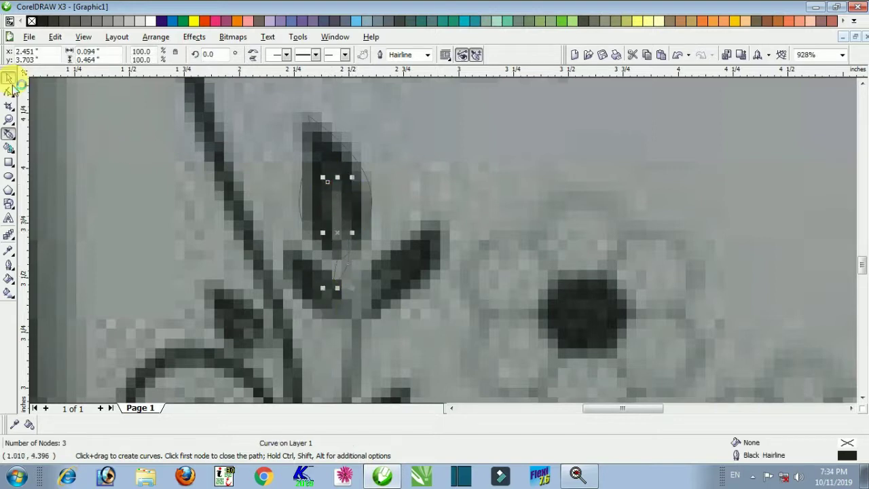
pyautogui.moveTo(266, 112); pyautogui.dragTo(402, 312)
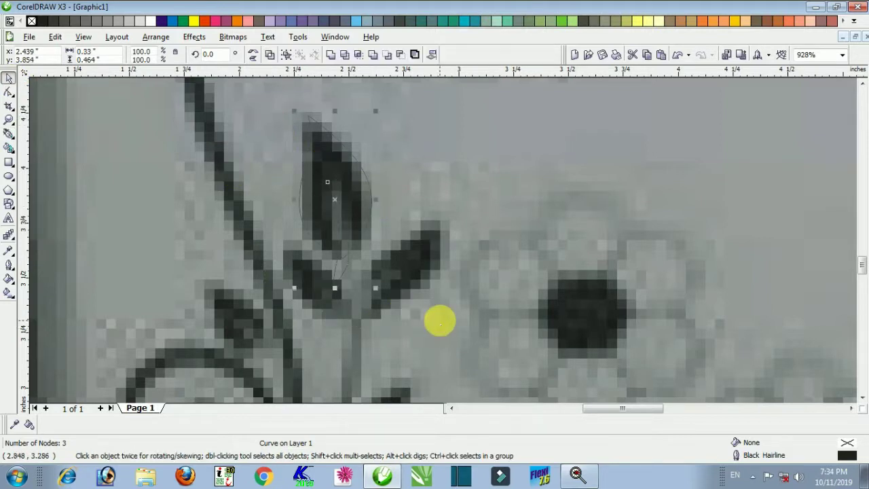
pyautogui.click(403, 57)
pyautogui.click(378, 149)
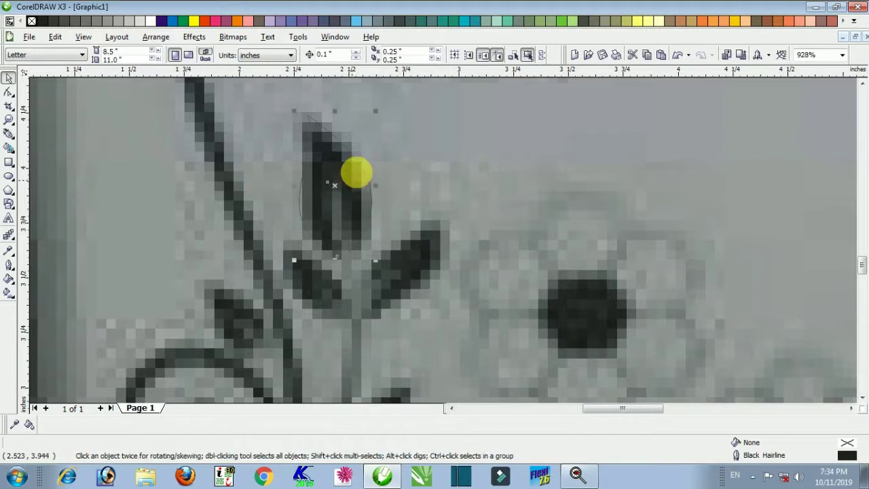
pyautogui.click(401, 120)
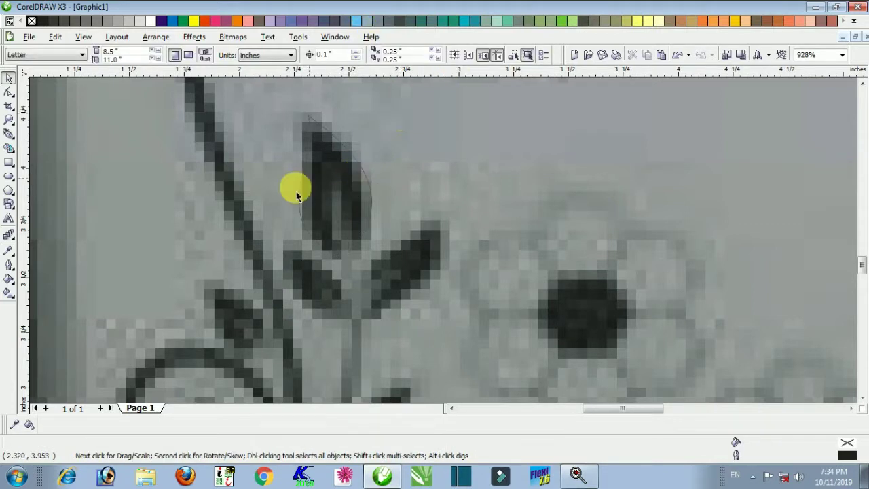
# Step: Set the default outline for new graphic objects to a width of 2.0 pt and a blue color
pyautogui.click(9, 267)
pyautogui.click(36, 272)
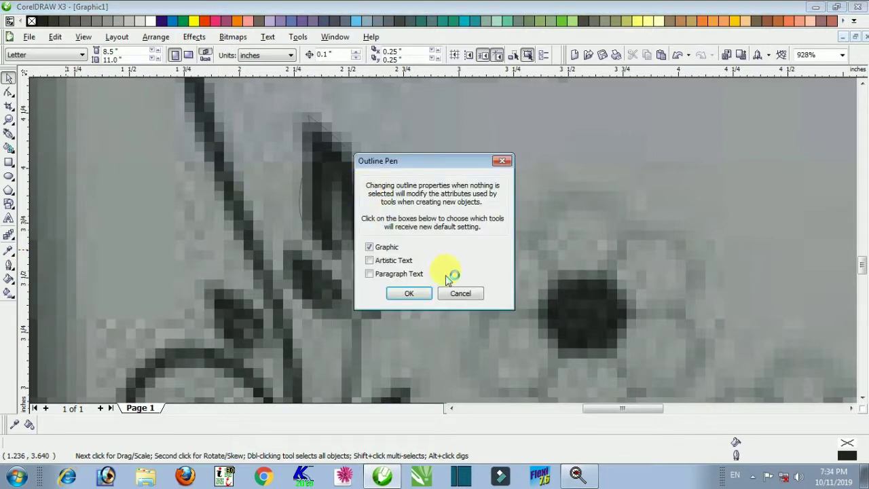
pyautogui.click(407, 293)
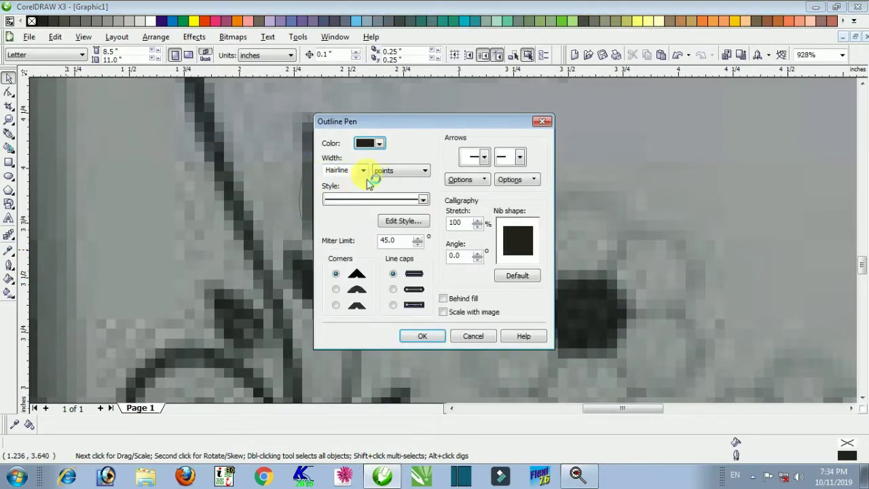
pyautogui.click(363, 169)
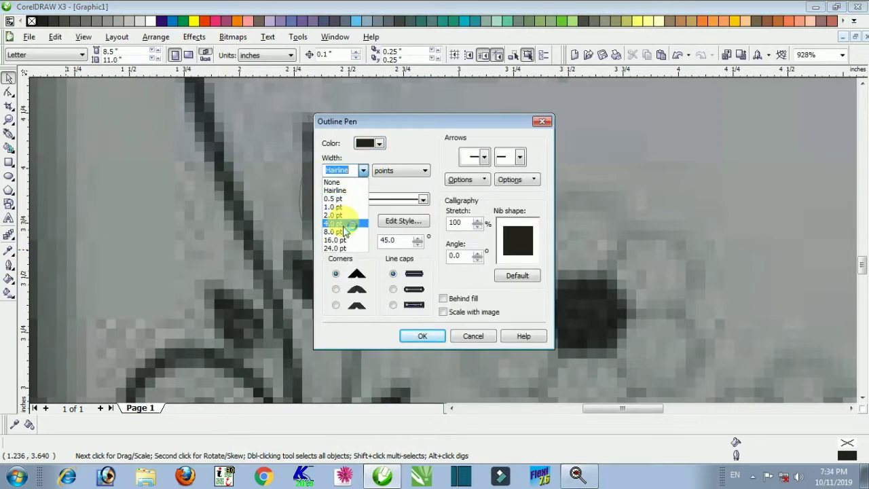
pyautogui.click(334, 215)
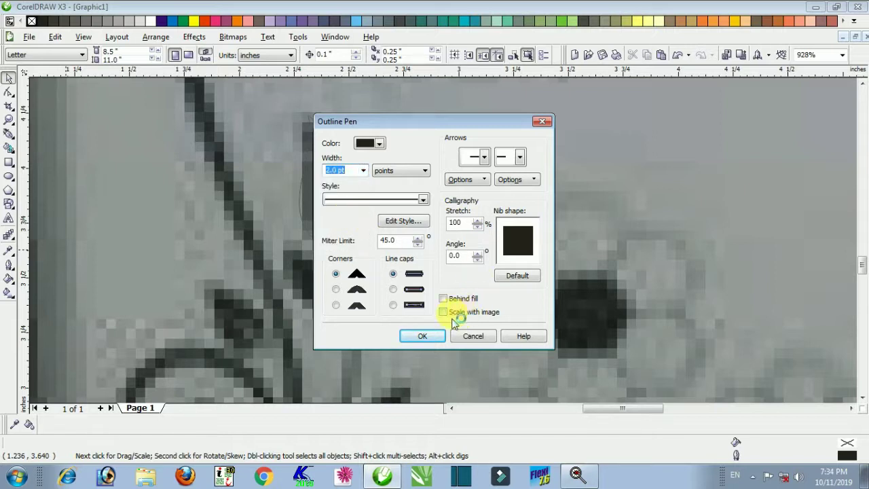
pyautogui.click(379, 143)
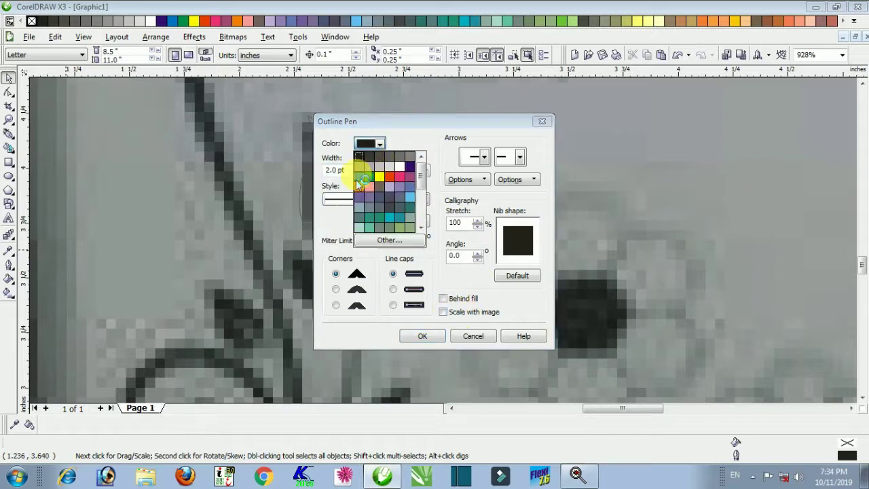
pyautogui.click(369, 165)
pyautogui.click(415, 337)
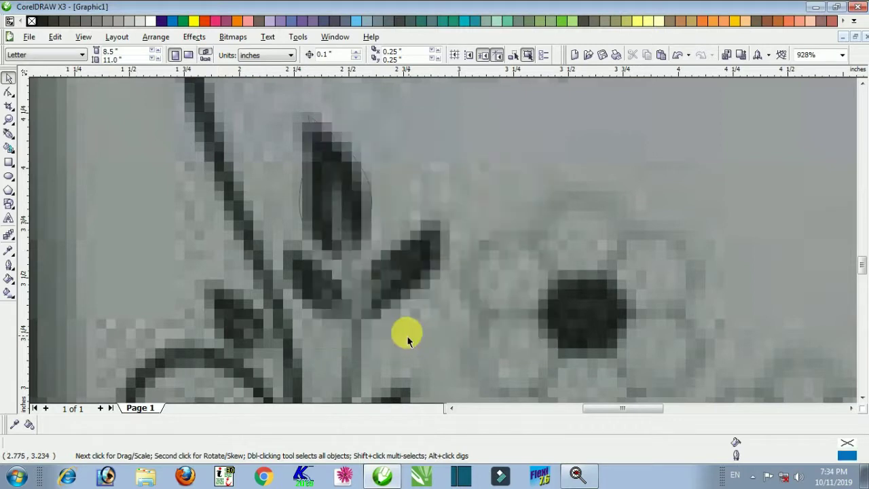
# Step: Give the traced leaf a 2.0 pt Sky Blue outline with no fill
pyautogui.click(320, 131)
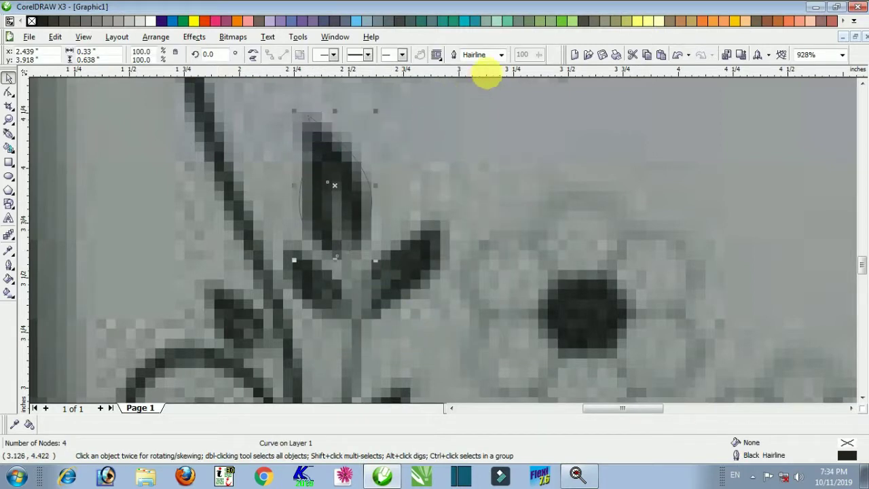
pyautogui.click(501, 54)
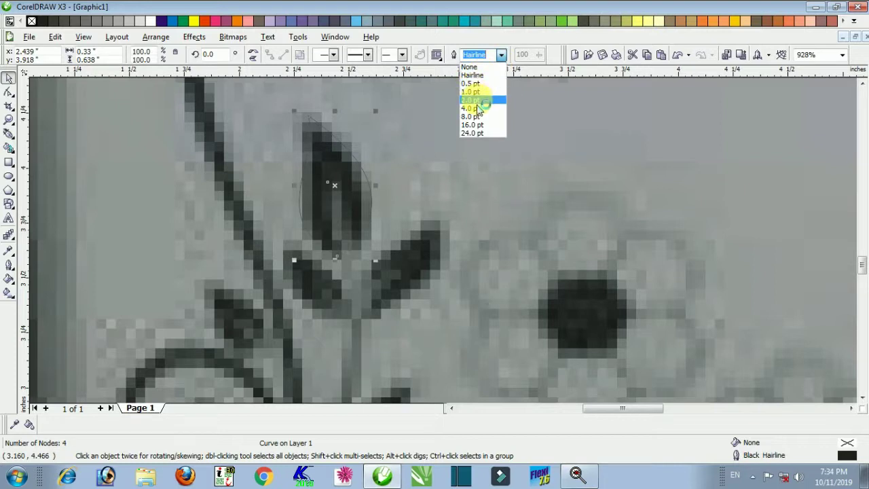
pyautogui.click(475, 100)
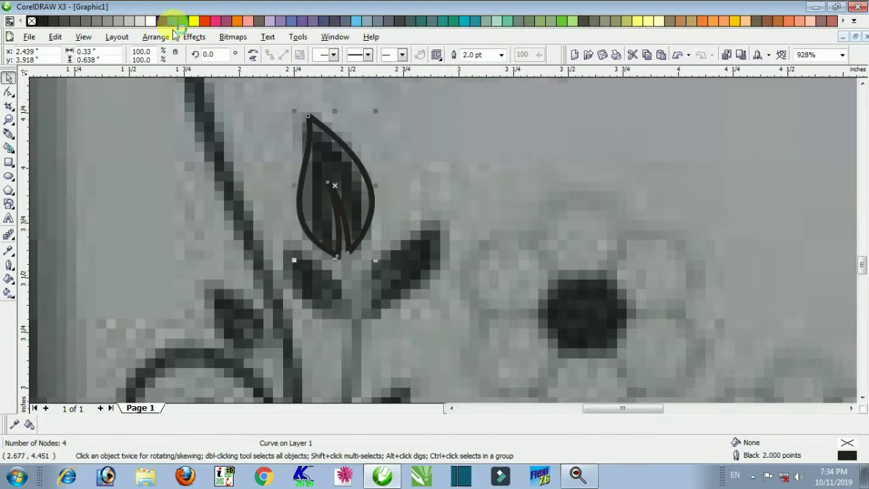
pyautogui.click(171, 20)
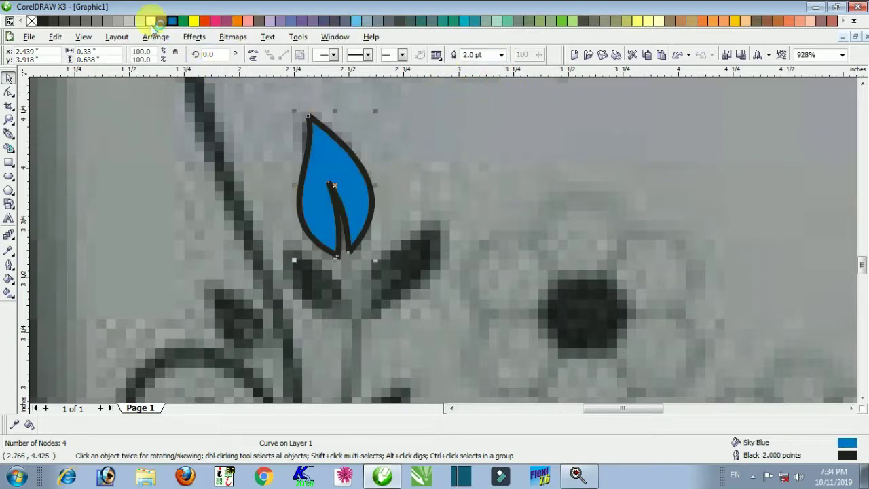
pyautogui.rightClick(174, 21)
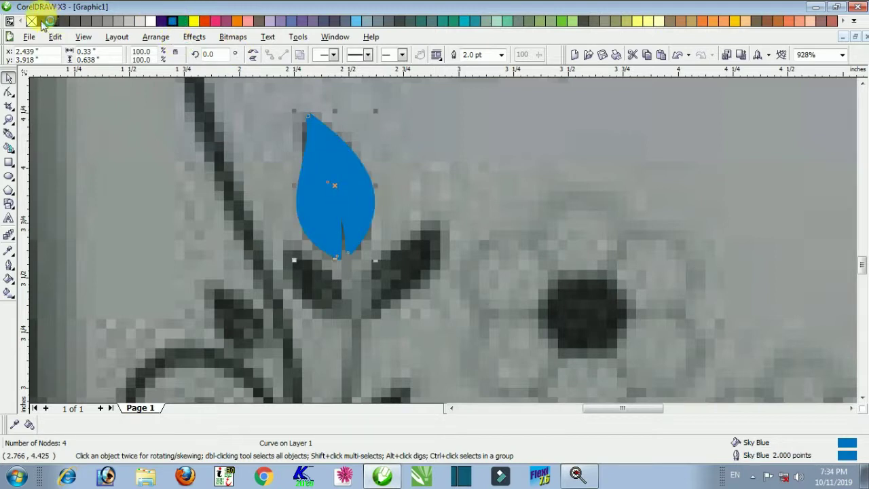
pyautogui.click(31, 21)
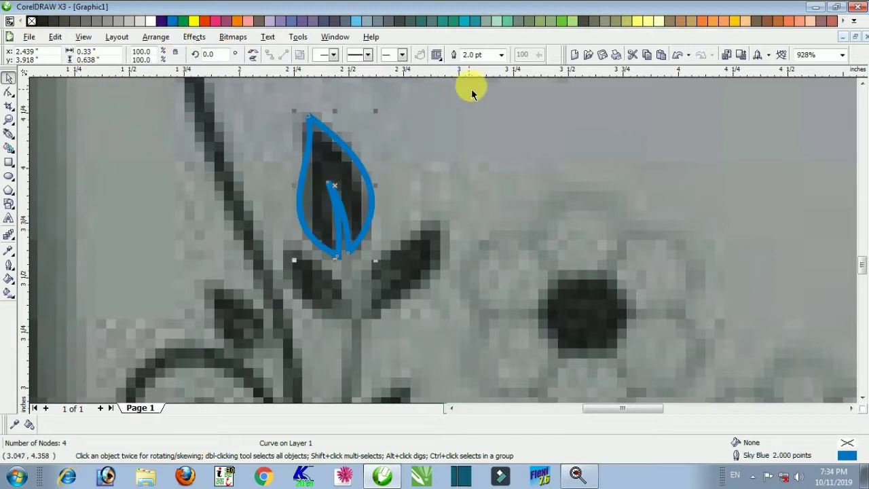
# Step: Set the leaf's outline width to 0.5 pt and deselect it
pyautogui.click(501, 57)
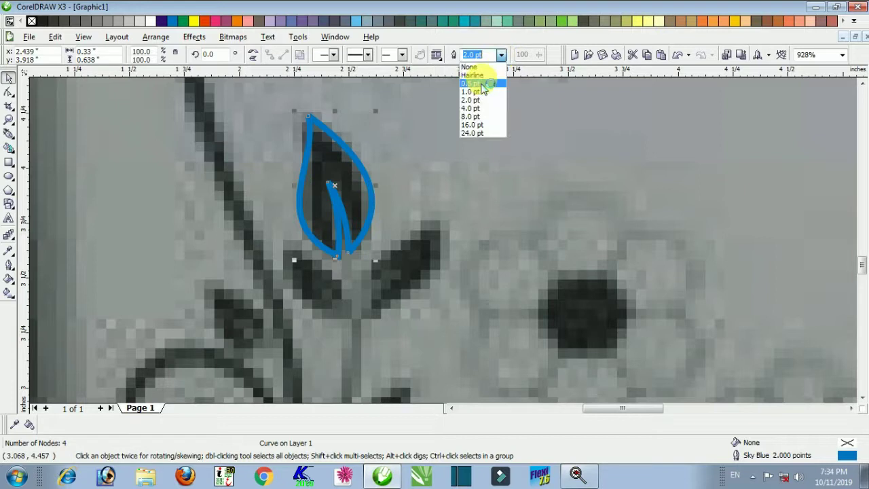
pyautogui.click(478, 84)
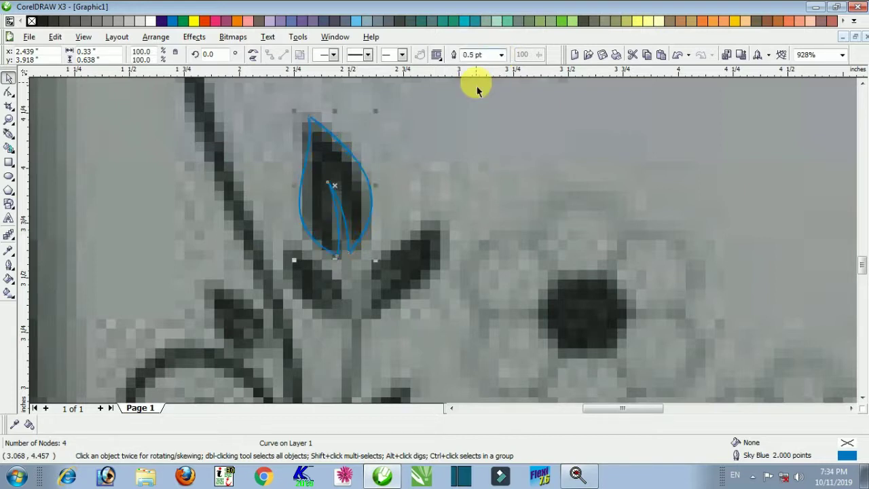
pyautogui.click(198, 174)
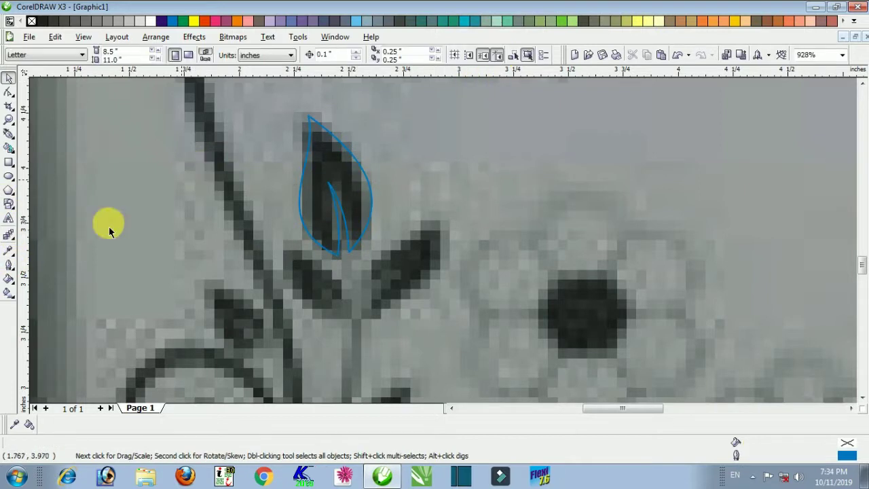
# Step: Set the default outline width for new graphic objects to 0.5 pt
pyautogui.click(10, 278)
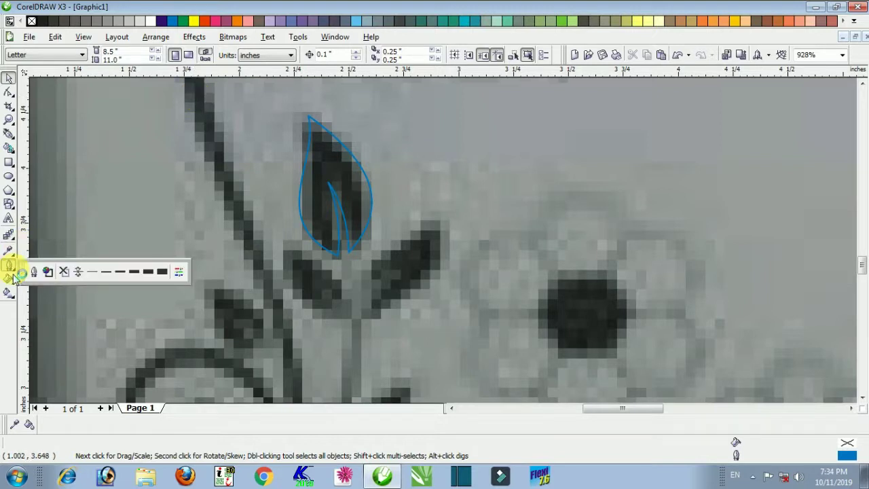
pyautogui.click(36, 270)
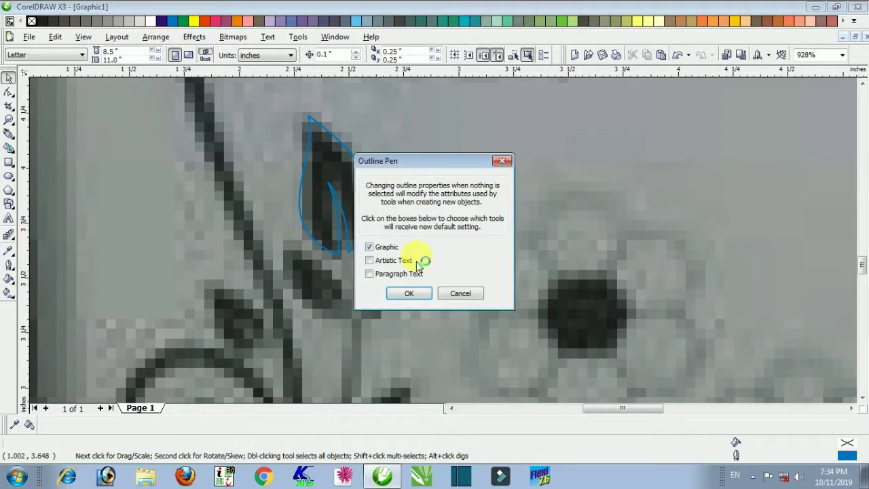
pyautogui.click(404, 294)
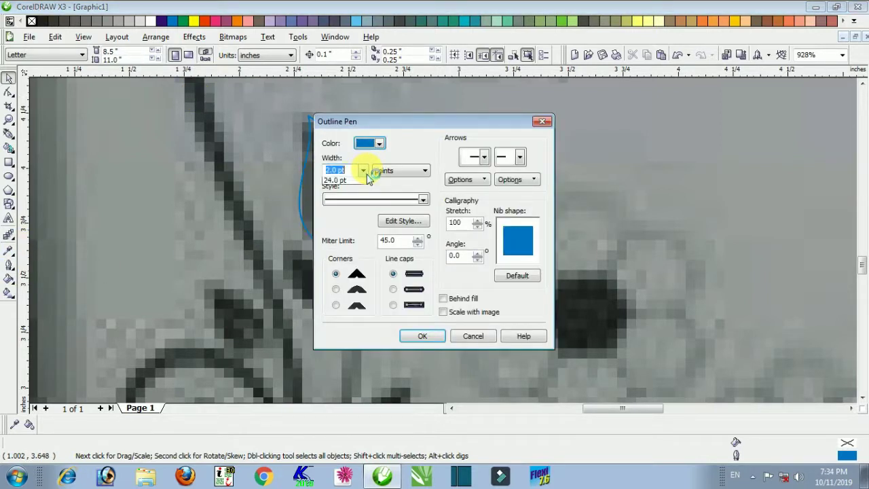
pyautogui.click(332, 194)
pyautogui.click(415, 336)
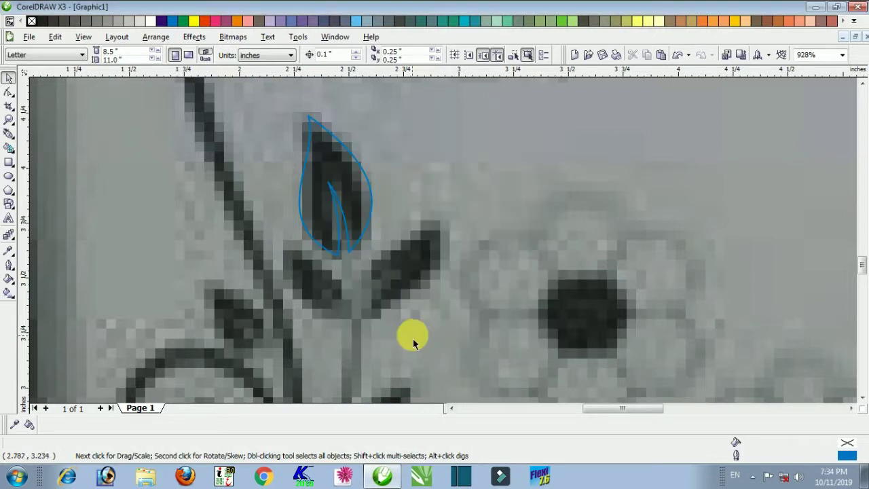
# Step: Duplicate the traced leaf onto the leaf pair below it and rotate the copy to 313.9° along the right leaf
pyautogui.click(352, 244)
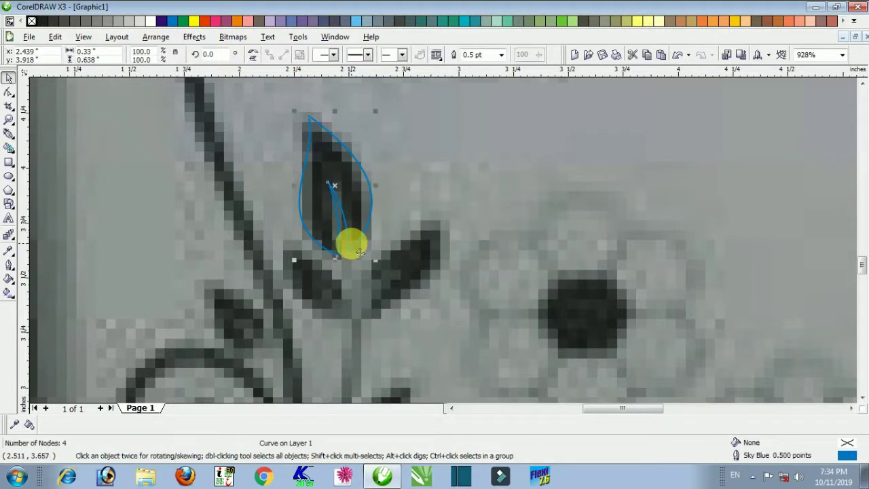
pyautogui.moveTo(364, 277); pyautogui.dragTo(365, 296)
pyautogui.rightClick(364, 296)
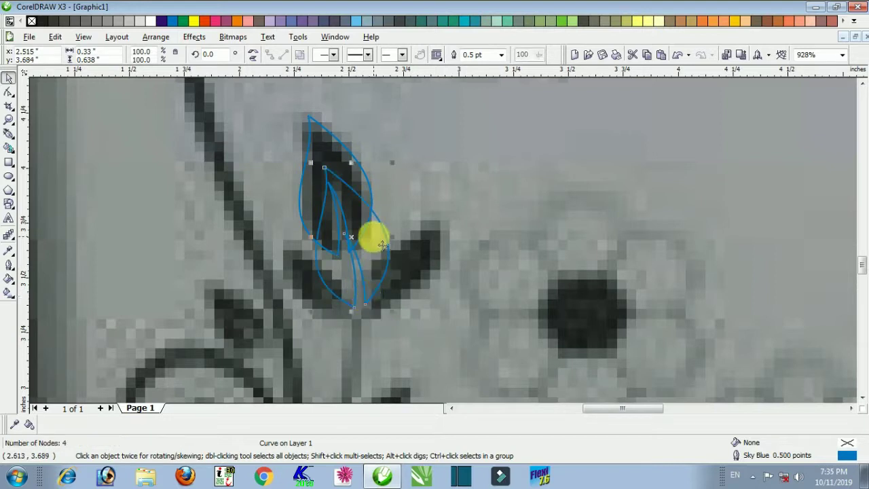
pyautogui.click(367, 244)
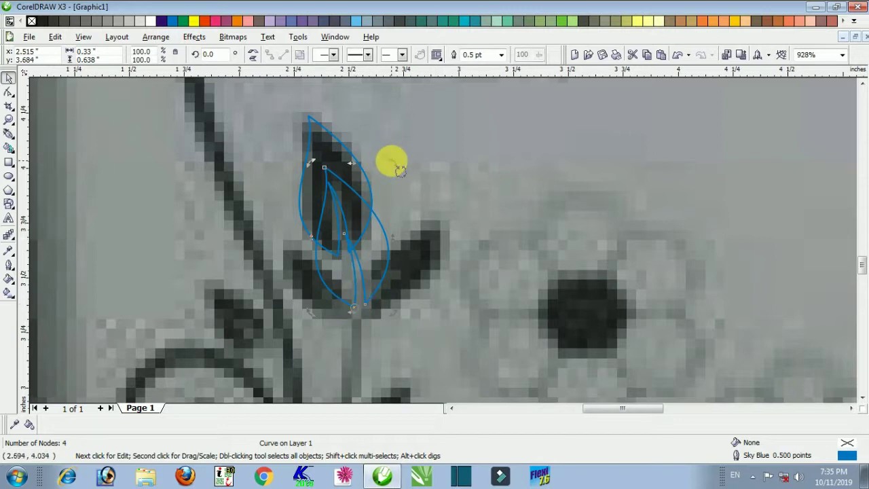
pyautogui.moveTo(394, 161); pyautogui.dragTo(484, 237)
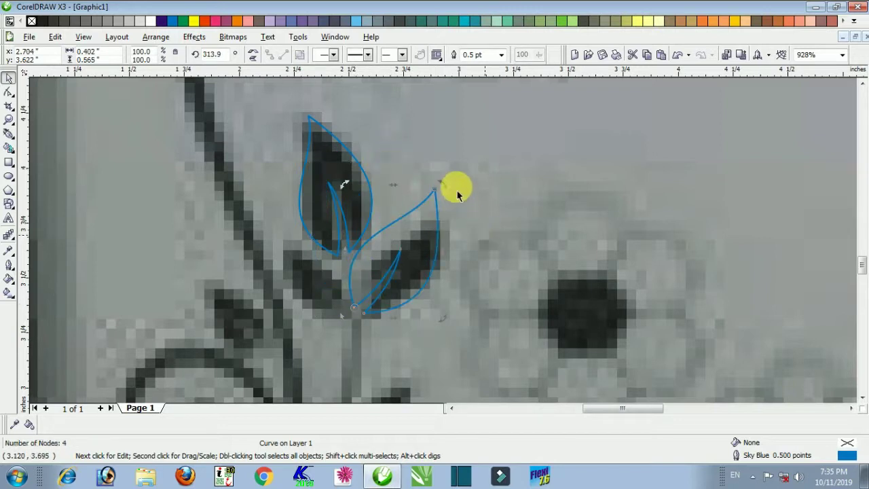
# Step: Scale the rotated leaf copy proportionally to 77.9% to suit the smaller right leaf in the photo
pyautogui.moveTo(444, 197); pyautogui.dragTo(443, 227)
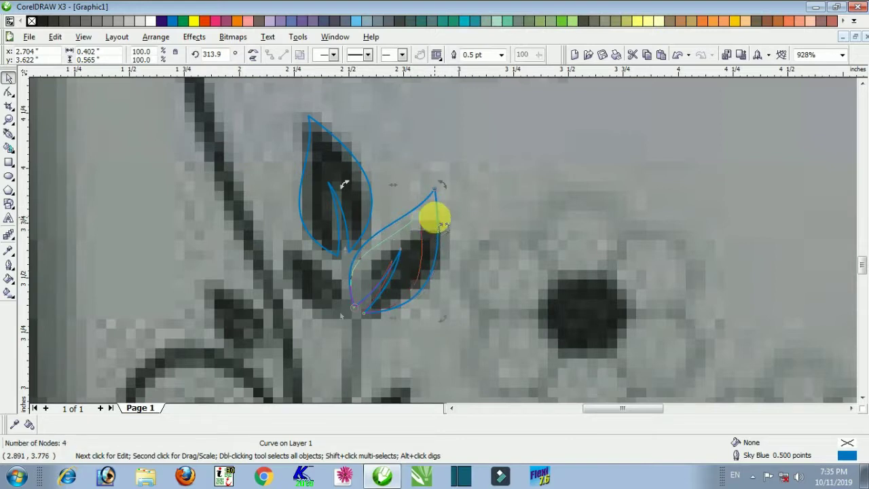
pyautogui.hotkey('ctrl', 'b')
pyautogui.click(461, 293)
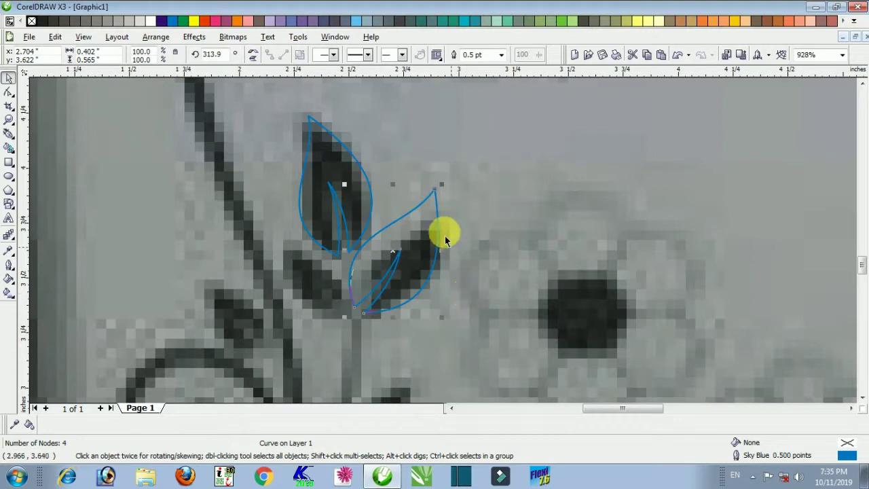
pyautogui.moveTo(441, 187); pyautogui.dragTo(409, 238)
# Step: Make a rotated copy of the small right leaf, mirror it, and turn it to 248.5° toward the left leaf
pyautogui.click(421, 232)
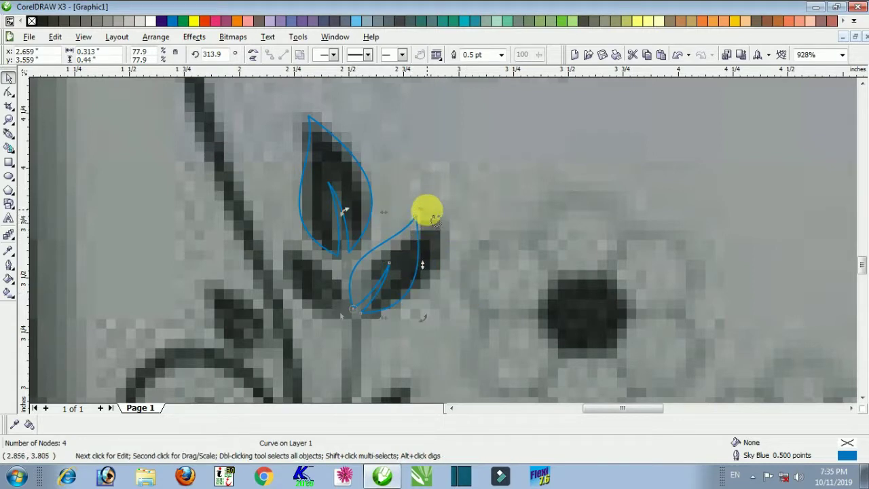
pyautogui.moveTo(425, 207); pyautogui.dragTo(352, 220)
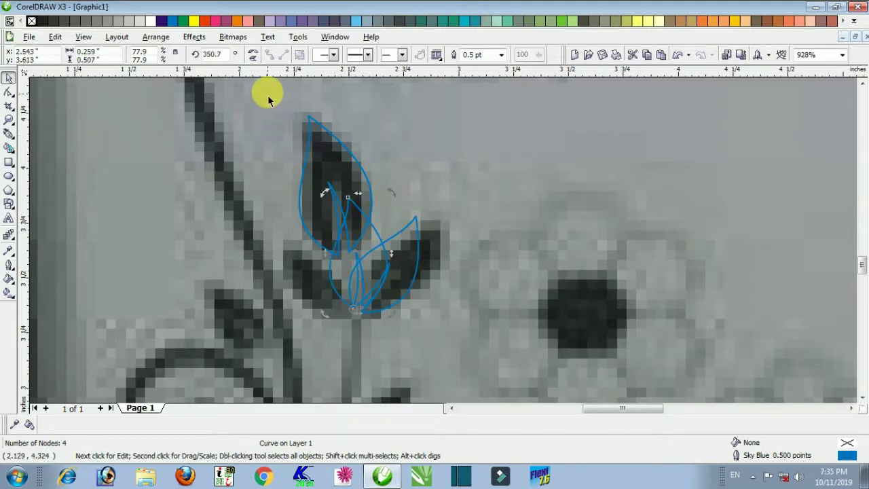
pyautogui.click(253, 54)
pyautogui.moveTo(324, 194); pyautogui.dragTo(250, 291)
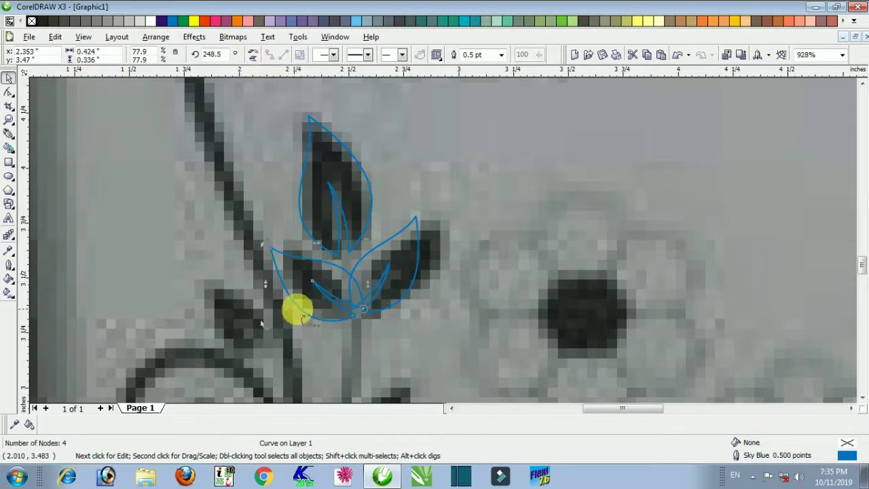
# Step: Fit the mirrored copy over the left leaf by moving and rotating it, and shift the right copy onto its photo leaf
pyautogui.click(328, 305)
pyautogui.moveTo(330, 303); pyautogui.dragTo(311, 299)
pyautogui.click(310, 299)
pyautogui.moveTo(253, 245); pyautogui.dragTo(262, 238)
pyautogui.click(394, 275)
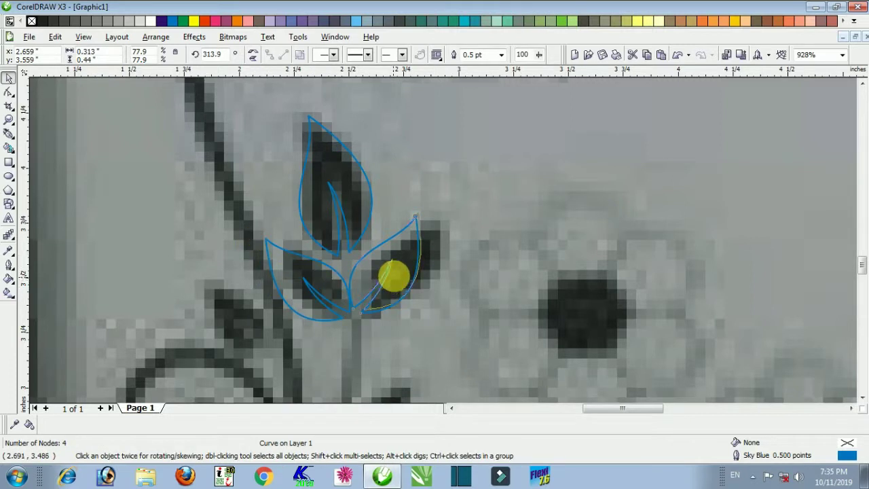
pyautogui.moveTo(393, 275); pyautogui.dragTo(401, 273)
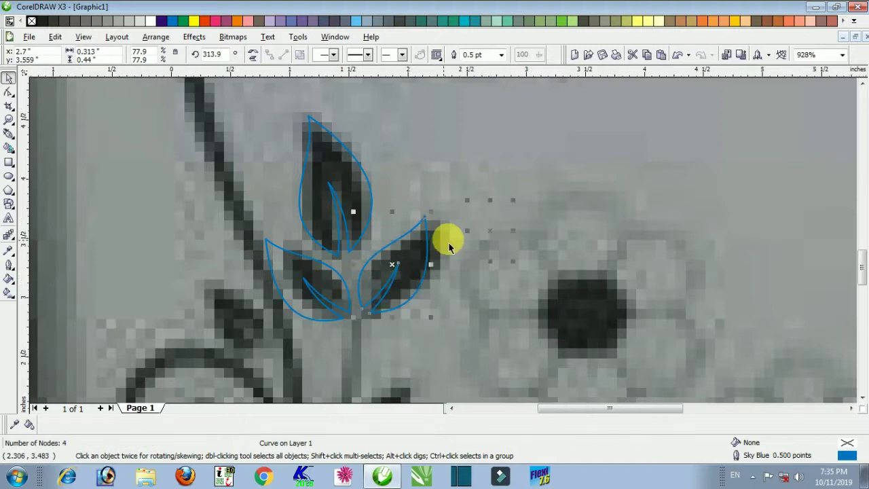
# Step: Discard a one-revolution trial spiral and draw a symmetrical spiral with 2 revolutions, about 1.38 by 1.17 inches, over the leaf cluster
pyautogui.scroll(-2, 448, 238)
pyautogui.scroll(-1, 451, 248)
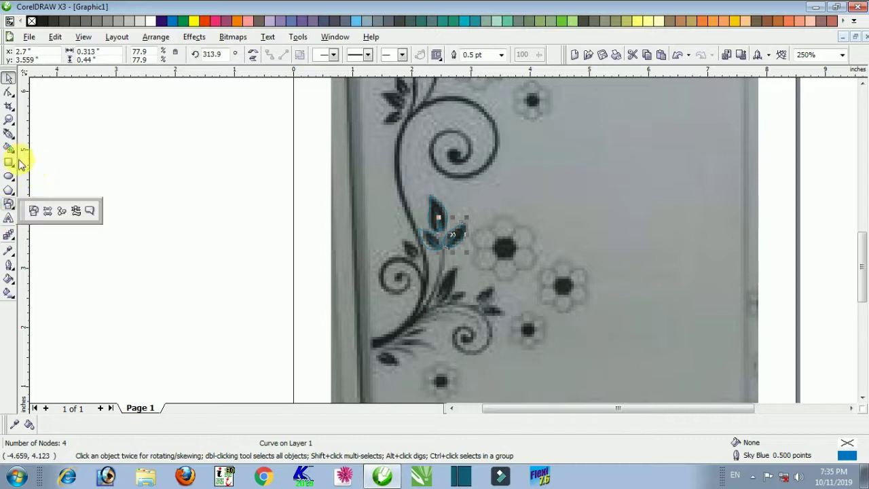
pyautogui.moveTo(6, 189)
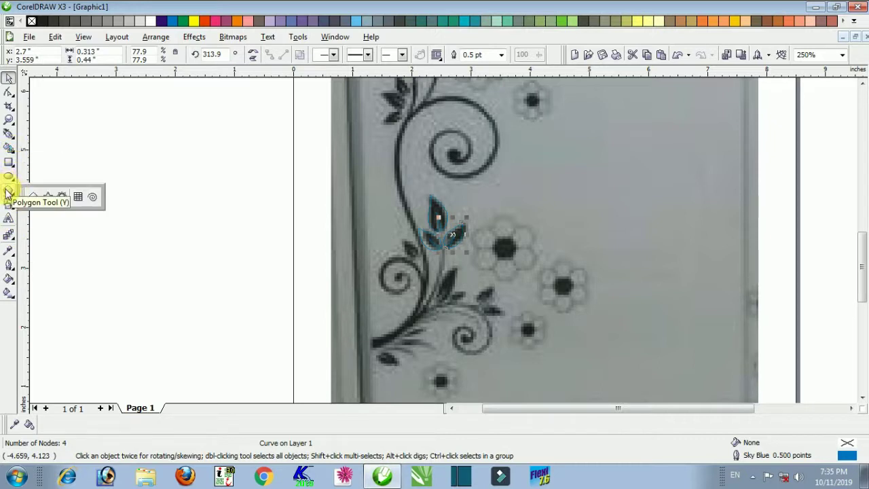
pyautogui.click(93, 197)
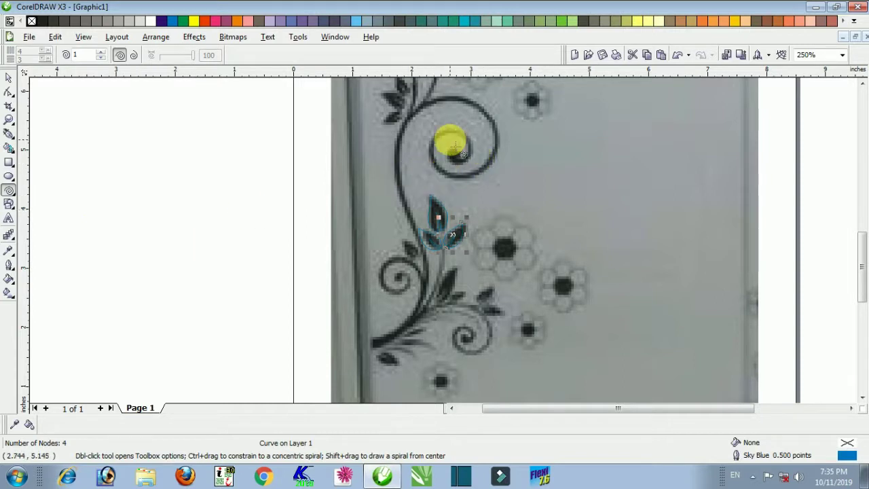
pyautogui.moveTo(445, 145); pyautogui.dragTo(545, 216)
pyautogui.press('Delete')
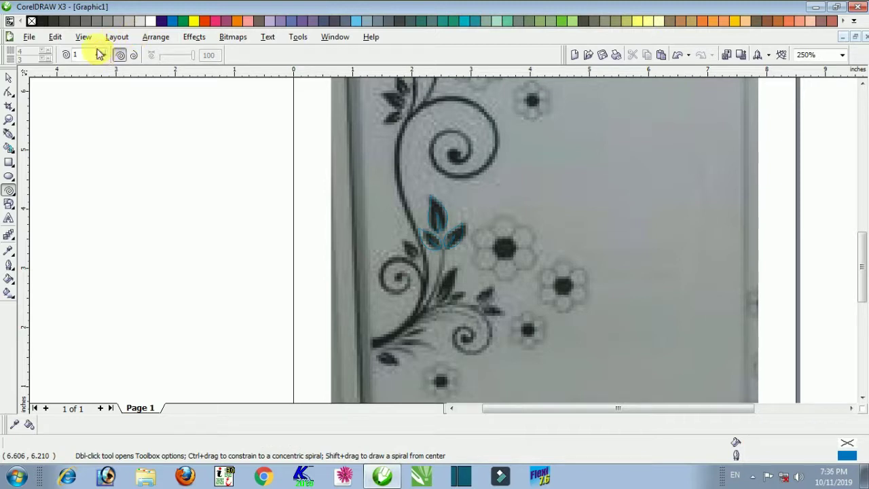
pyautogui.moveTo(441, 179); pyautogui.dragTo(528, 251)
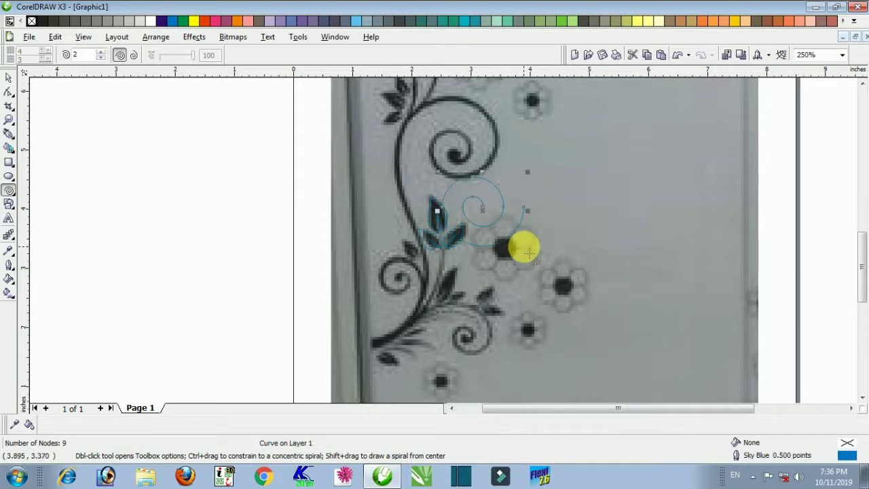
# Step: Mirror the spiral horizontally and move it onto the large scroll above the leaf cluster
pyautogui.click(10, 80)
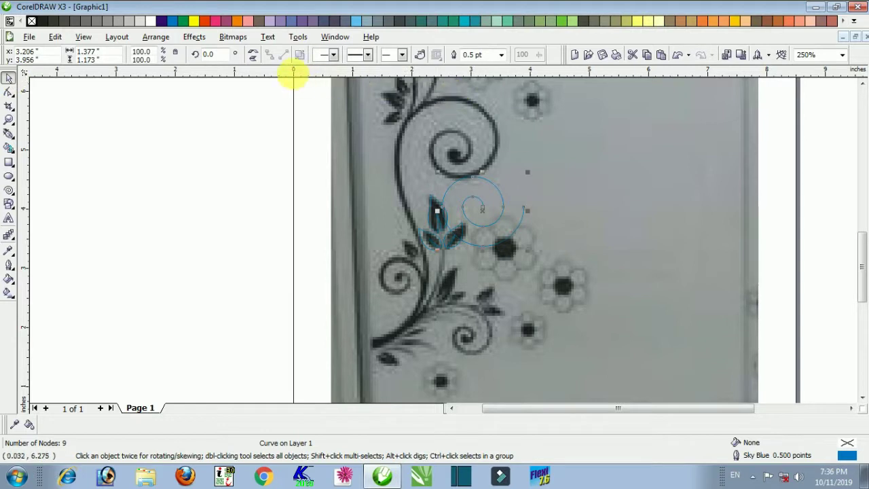
pyautogui.click(510, 194)
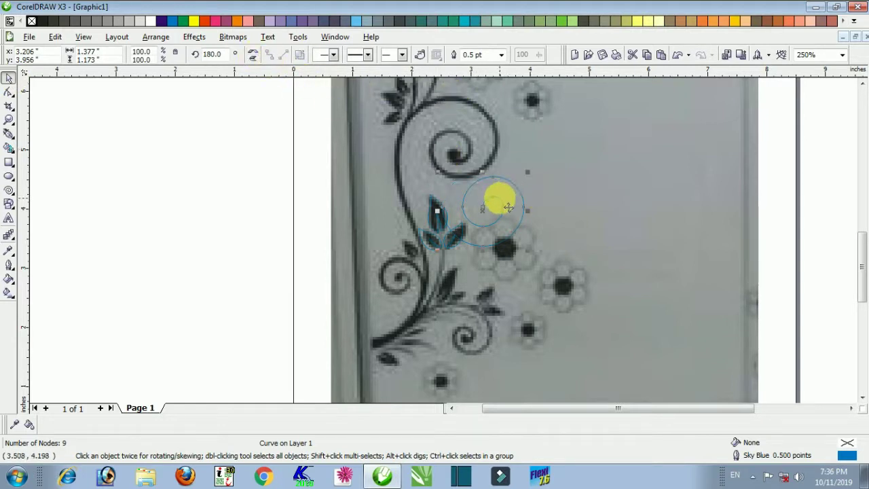
pyautogui.moveTo(508, 207); pyautogui.dragTo(465, 132)
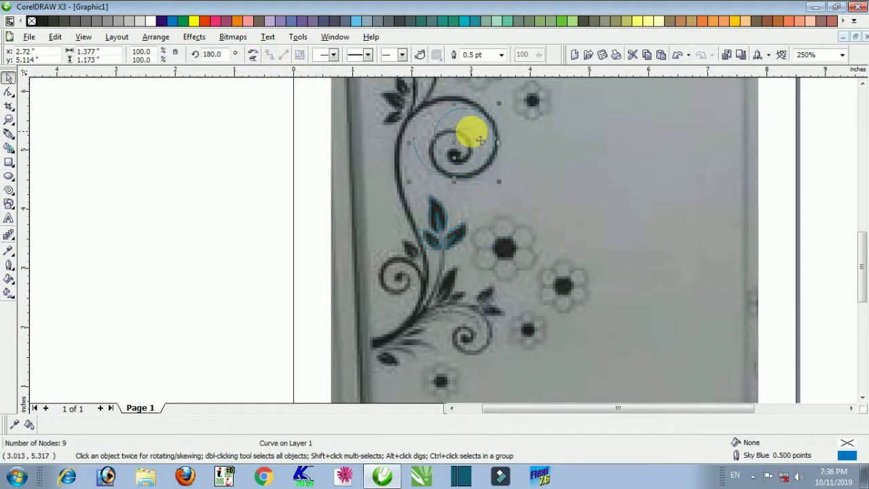
# Step: Enlarge the spiral to 117.8% and rotate it to 184.9° so that its outer turn follows the large scroll
pyautogui.click(480, 151)
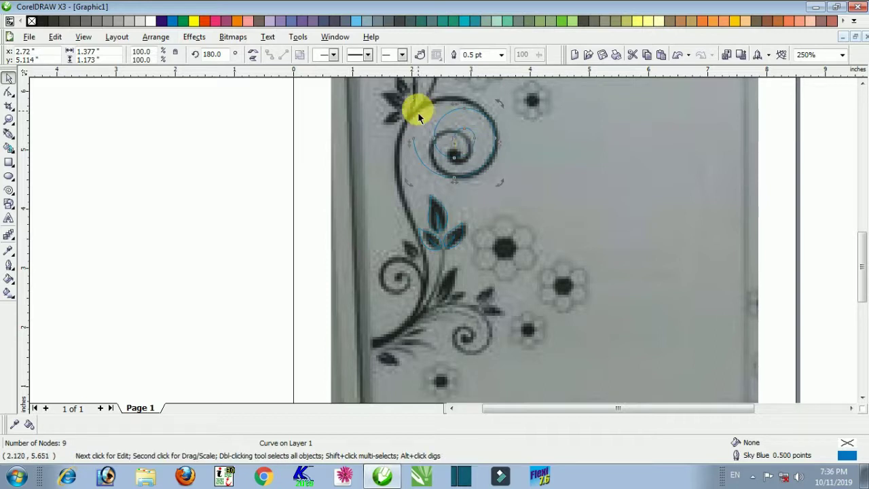
pyautogui.moveTo(420, 114); pyautogui.dragTo(402, 164)
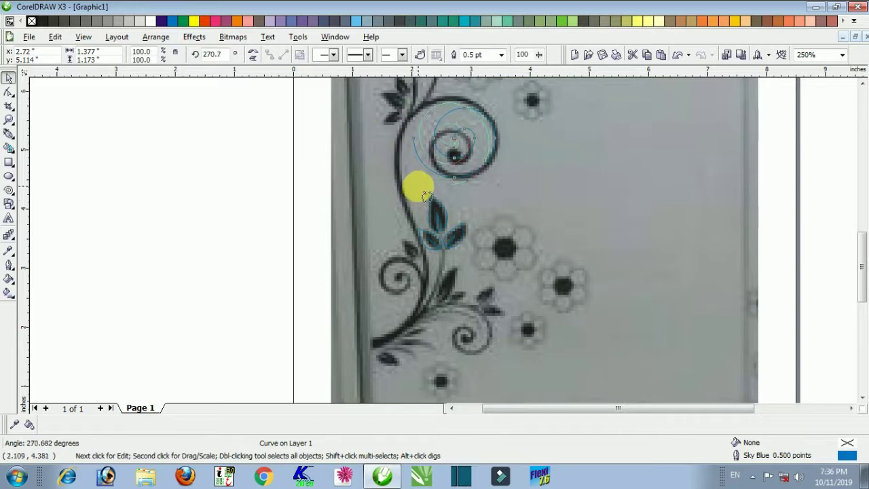
pyautogui.moveTo(418, 186); pyautogui.dragTo(418, 186)
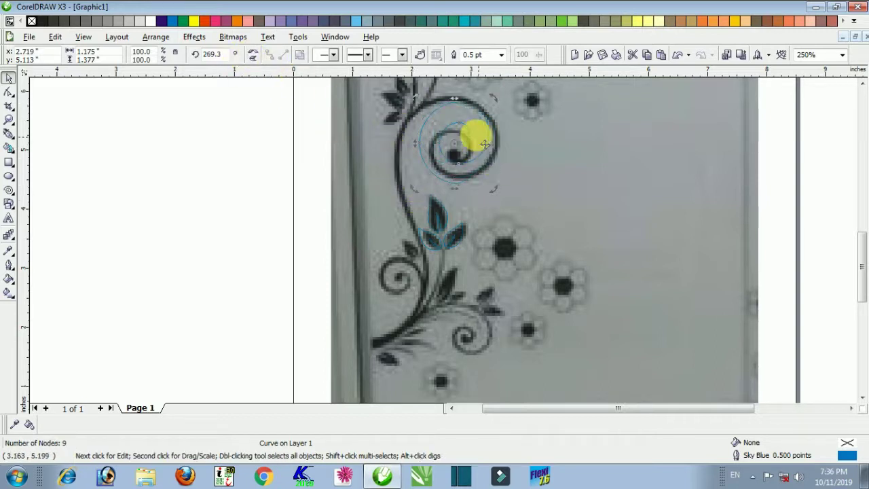
pyautogui.moveTo(501, 106); pyautogui.dragTo(517, 160)
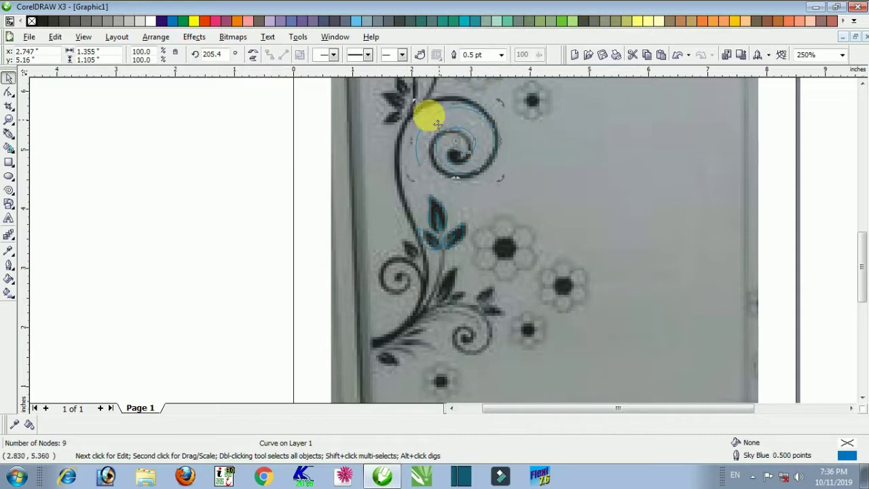
pyautogui.moveTo(417, 113); pyautogui.dragTo(406, 106)
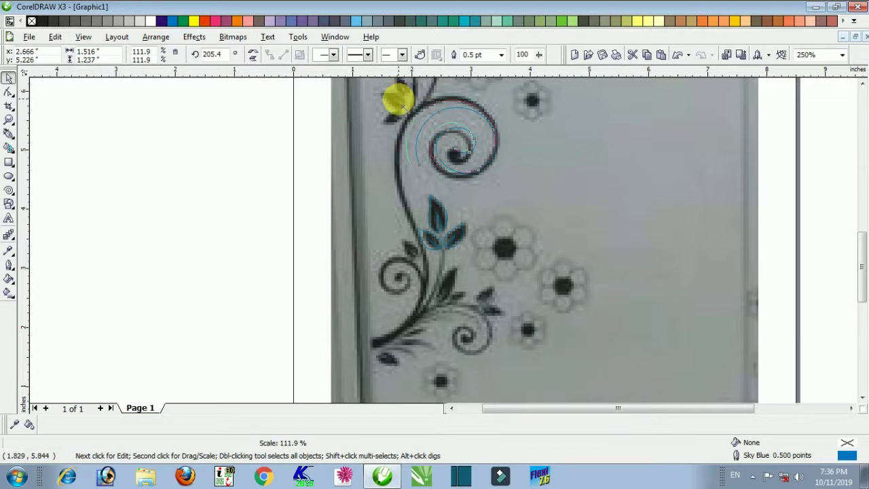
pyautogui.click(473, 135)
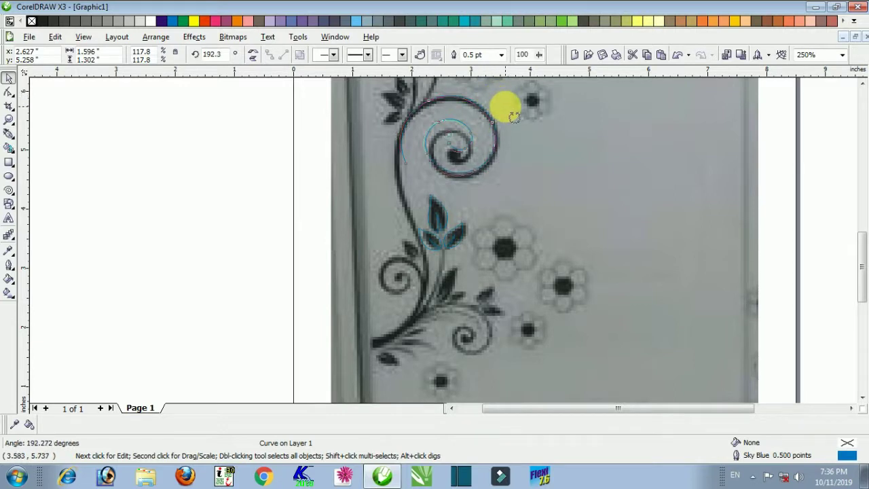
pyautogui.moveTo(509, 114); pyautogui.dragTo(511, 116)
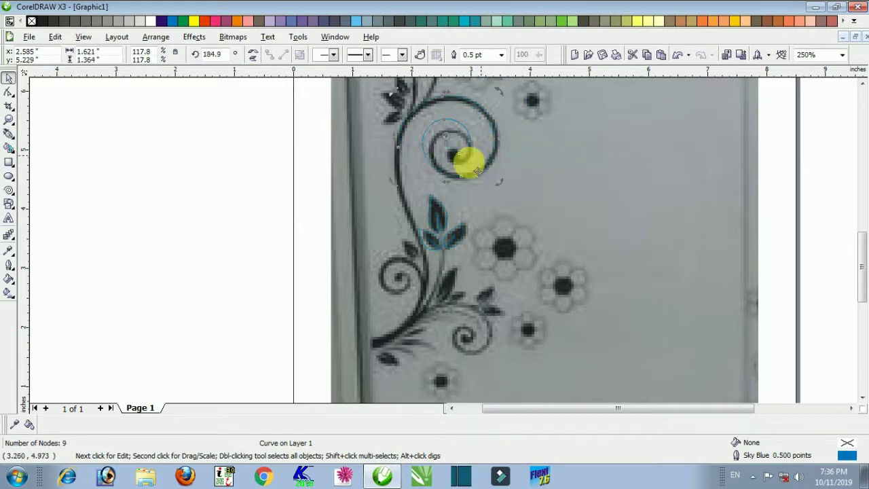
# Step: Extend the spiral's outer end with the Pen tool, adding a curved segment down the main stem to beside the leaf cluster
pyautogui.click(10, 135)
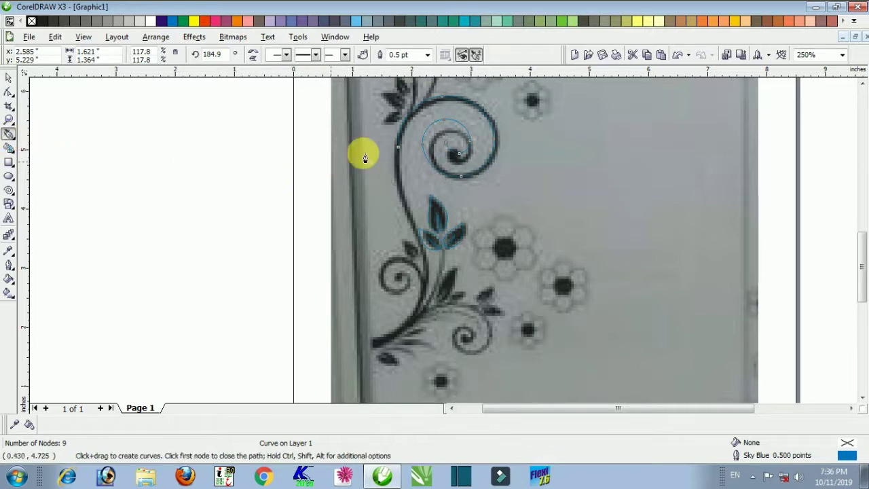
pyautogui.click(398, 148)
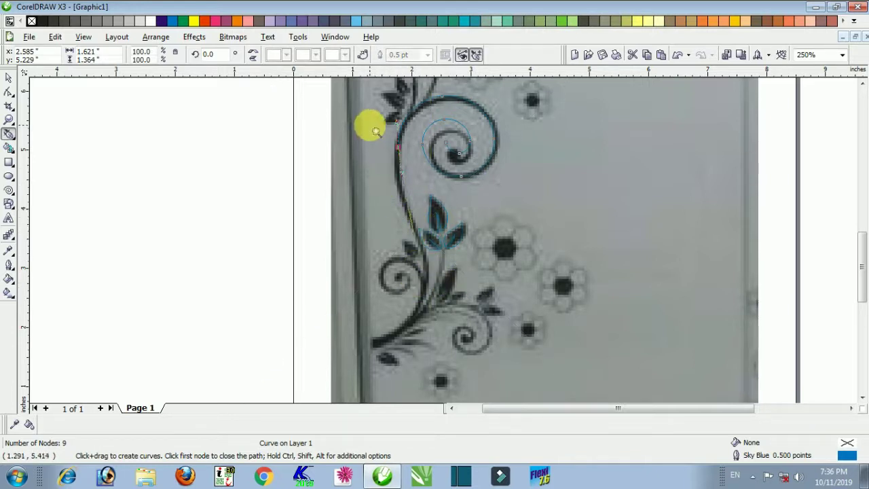
pyautogui.scroll(2, 459, 310)
pyautogui.scroll(2, 440, 273)
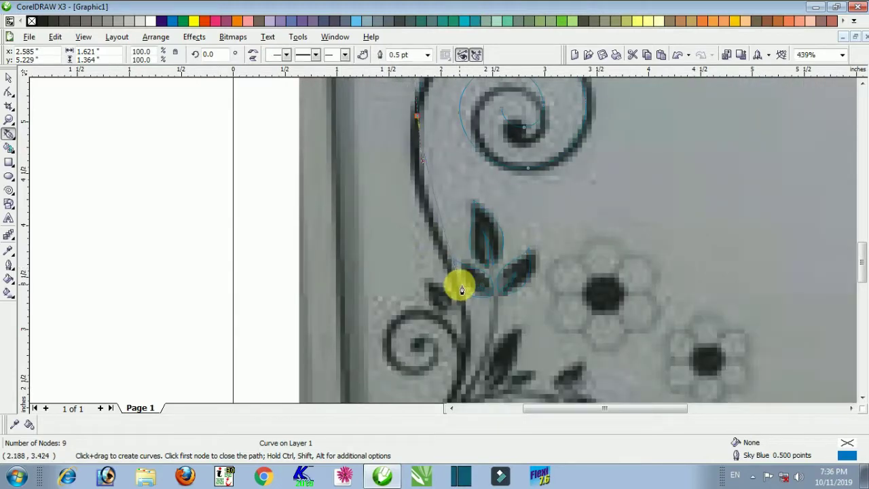
pyautogui.moveTo(442, 251); pyautogui.dragTo(473, 326)
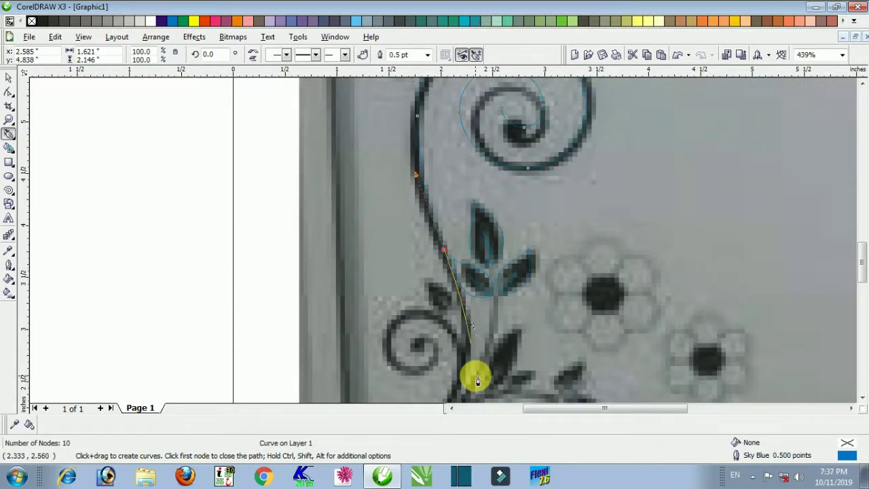
# Step: Continue the curve along the lower stem to its base at the photo's frame and end the path there
pyautogui.click(862, 400)
pyautogui.click(862, 401)
pyautogui.click(862, 401)
pyautogui.click(862, 400)
pyautogui.click(862, 400)
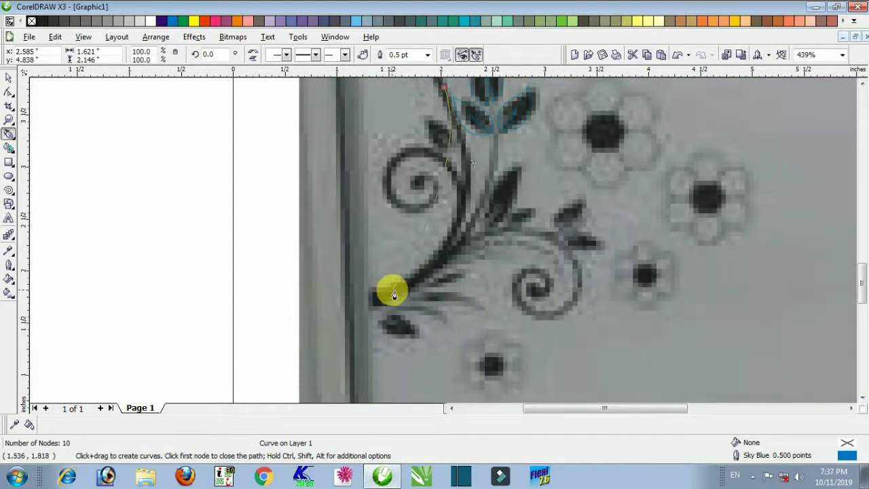
pyautogui.moveTo(374, 300); pyautogui.dragTo(255, 352)
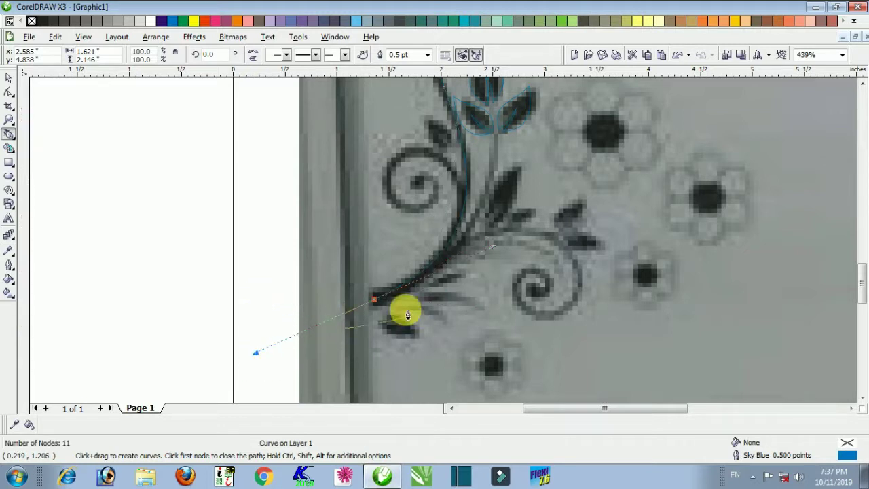
pyautogui.doubleClick(376, 306)
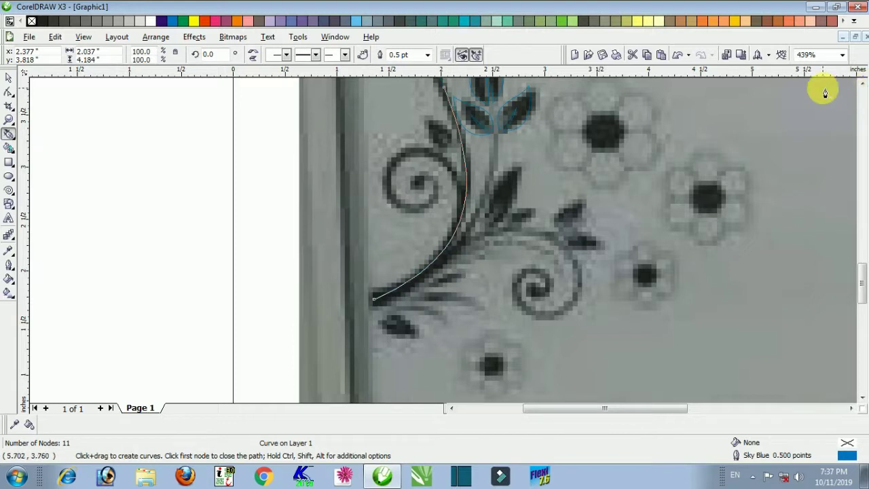
# Step: Delete the node where the spiral joins the drawn stem so that the curve runs smoothly
pyautogui.scroll(3, 861, 92)
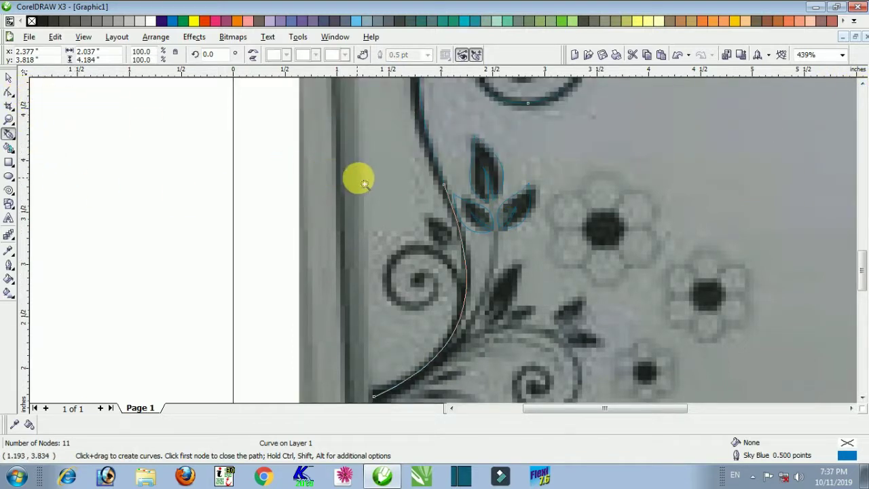
pyautogui.scroll(-2, 359, 178)
pyautogui.click(8, 78)
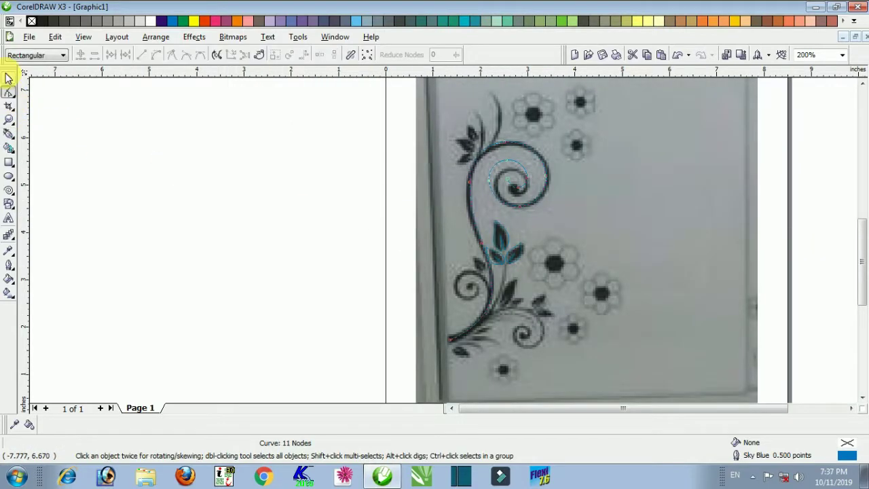
pyautogui.press('F10')
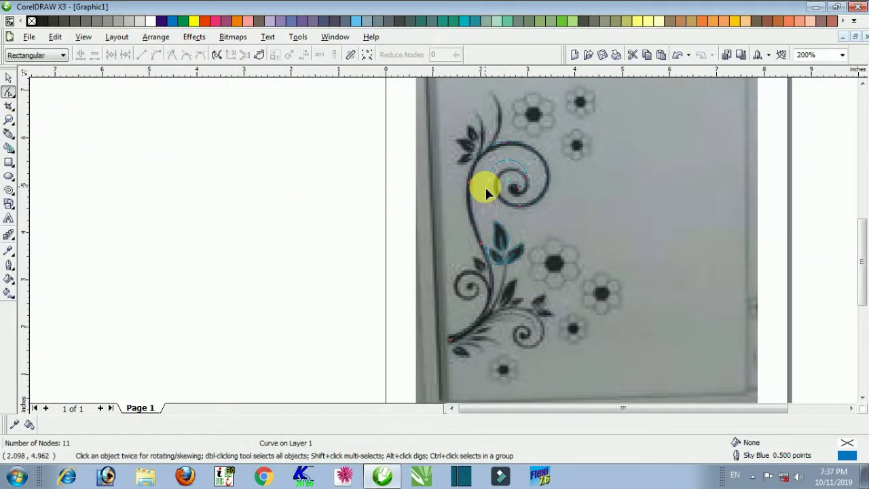
pyautogui.click(469, 189)
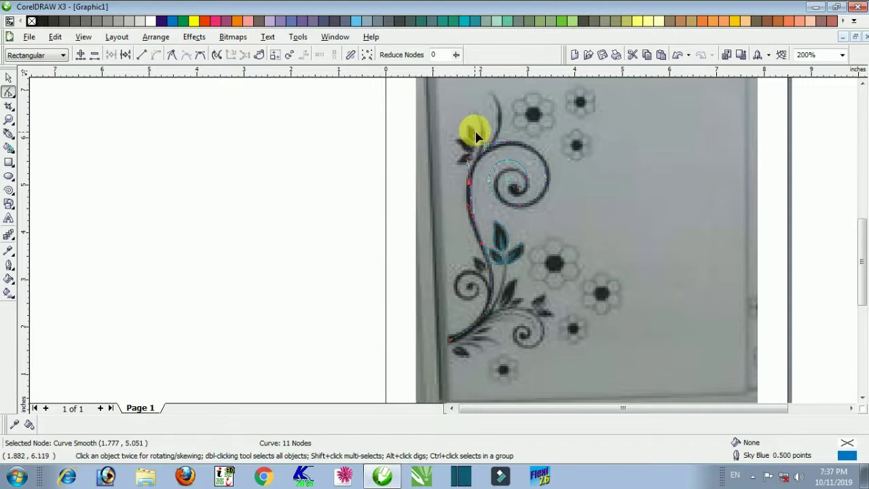
pyautogui.press('Delete')
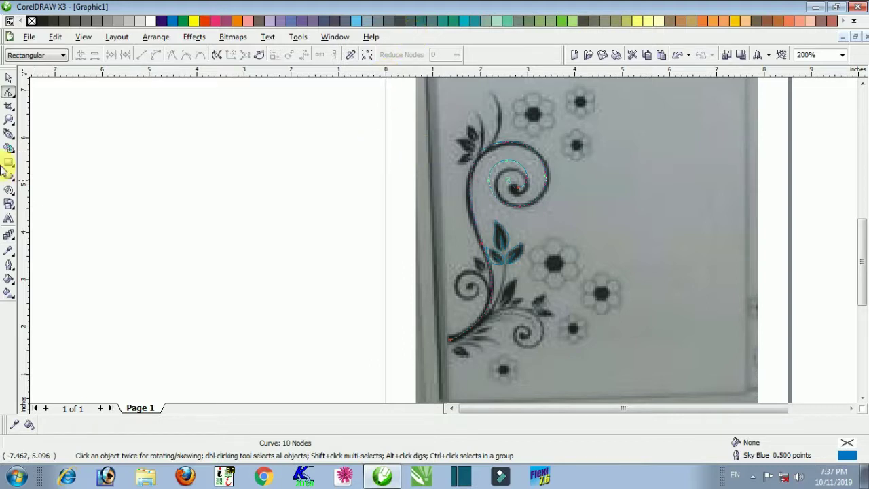
# Step: Try outline widths of 2 pt and 4 pt on the stem curve and set it to 8 pt
pyautogui.click(8, 78)
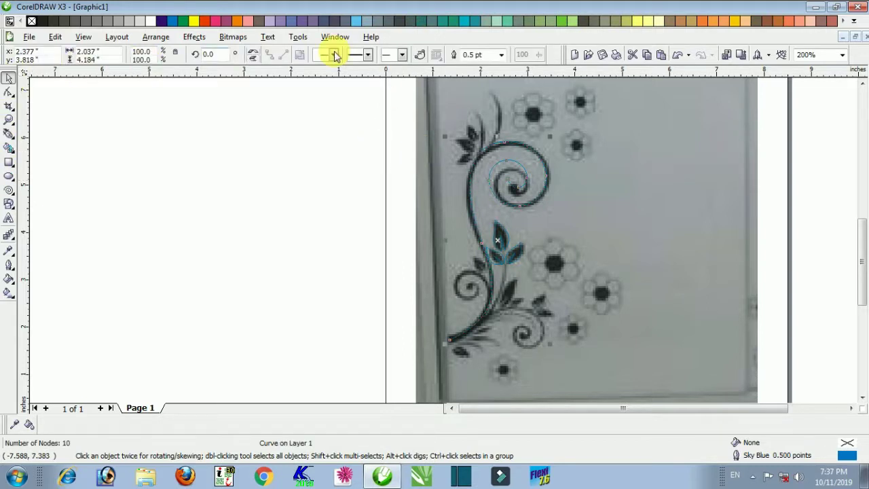
pyautogui.click(502, 56)
pyautogui.click(479, 103)
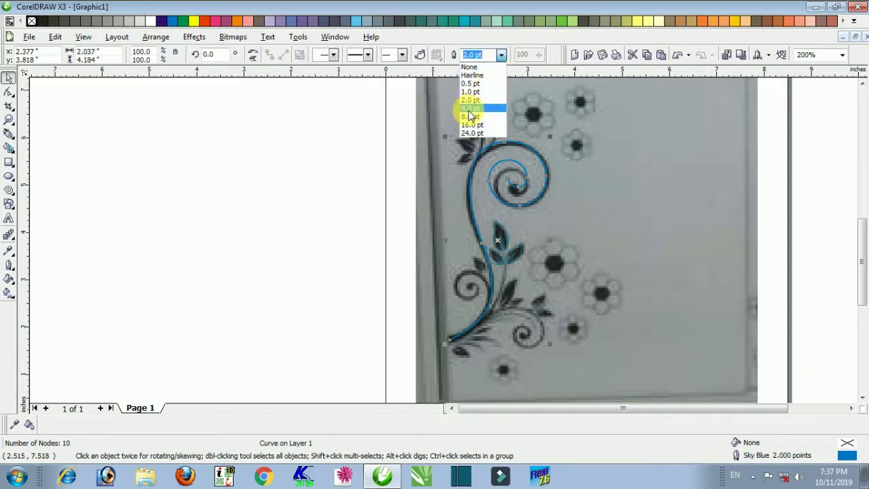
pyautogui.click(470, 108)
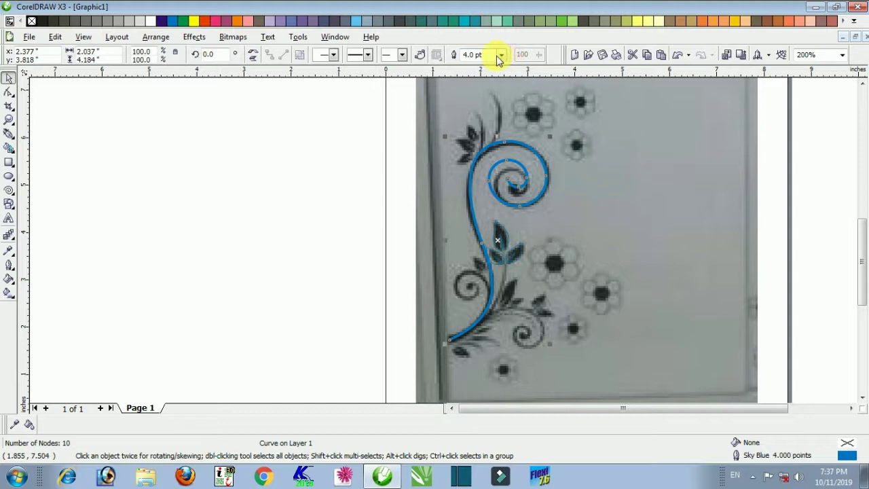
pyautogui.click(500, 55)
pyautogui.click(467, 115)
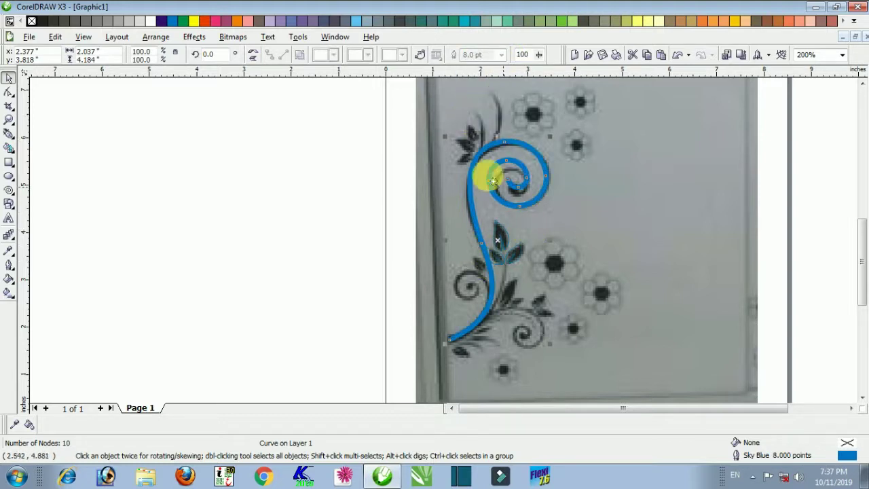
# Step: Convert the thick outline of the stem and scroll curve to an object
pyautogui.moveTo(425, 125); pyautogui.dragTo(582, 362)
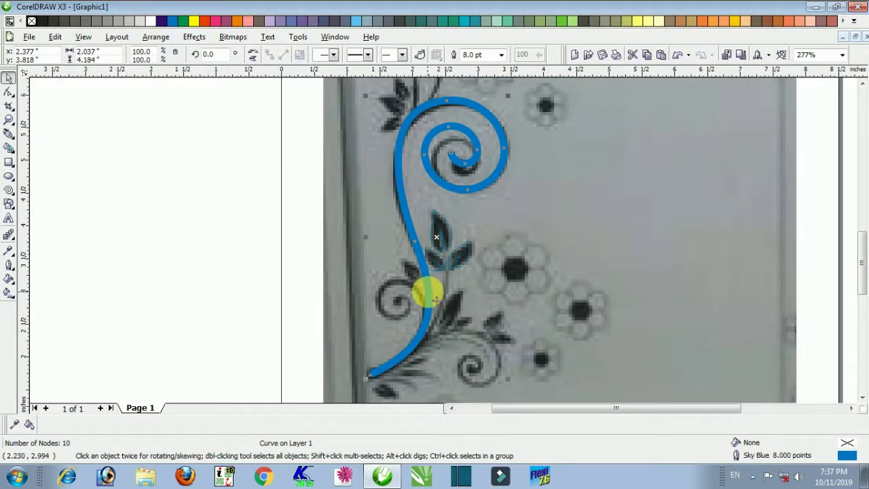
pyautogui.click(157, 37)
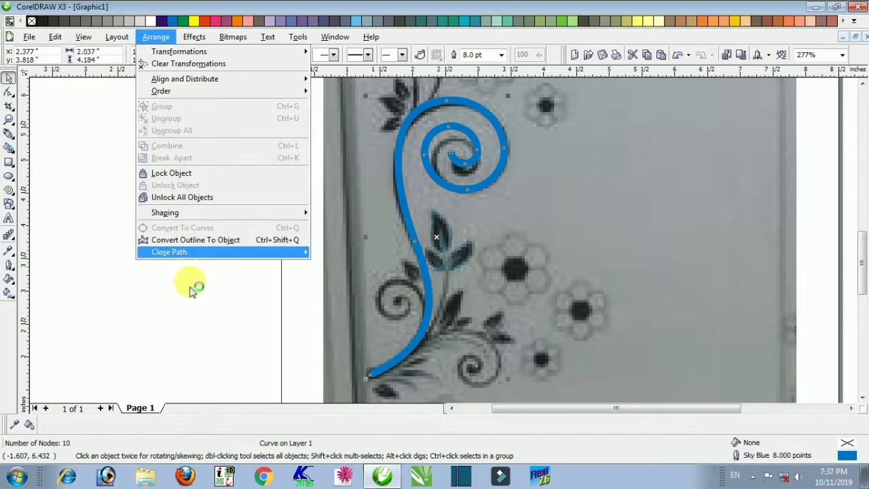
pyautogui.click(182, 242)
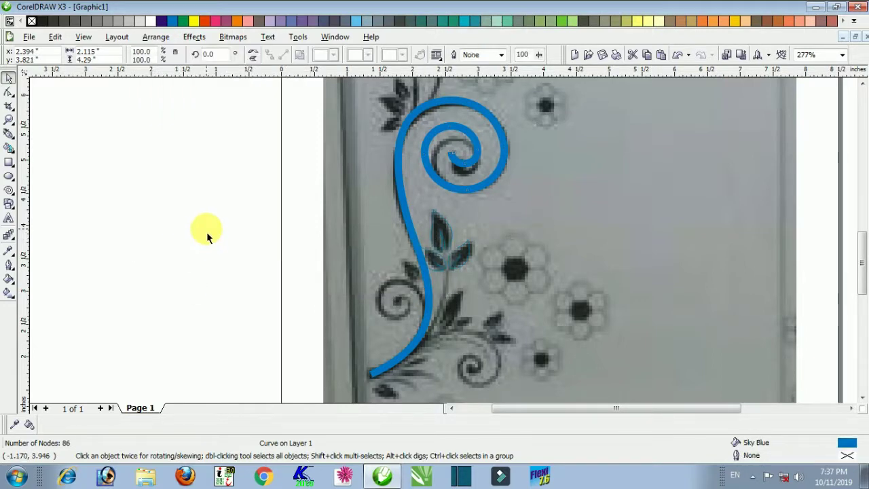
# Step: Move the converted stem off the photo, shift the original curve to the photo's empty side and give it a Sky Blue outline
pyautogui.click(207, 237)
pyautogui.moveTo(414, 234); pyautogui.dragTo(200, 234)
pyautogui.press('Escape')
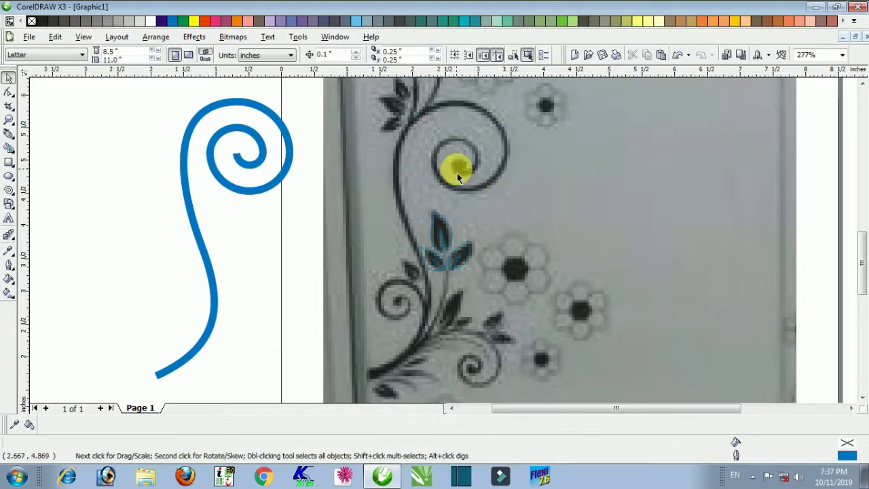
pyautogui.moveTo(457, 170)
pyautogui.mouseDown()
pyautogui.moveTo(652, 219)
pyautogui.moveTo(756, 195)
pyautogui.moveTo(717, 185)
pyautogui.mouseUp()
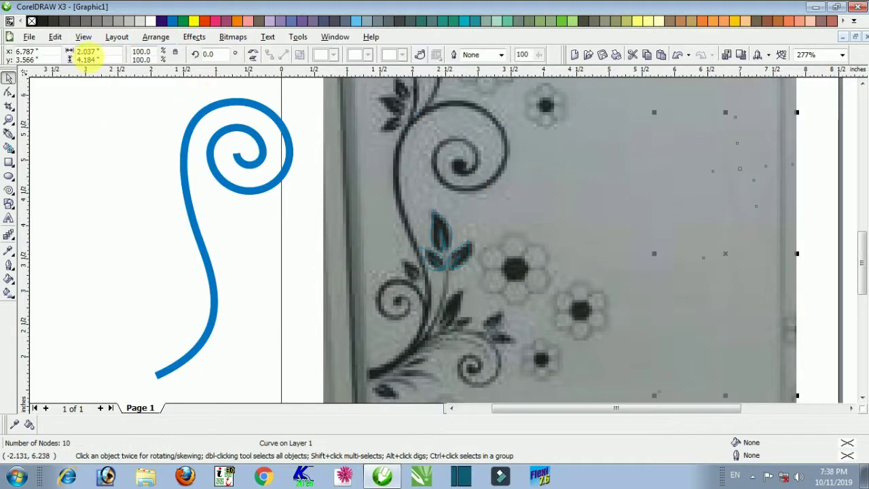
pyautogui.rightClick(172, 22)
pyautogui.click(138, 133)
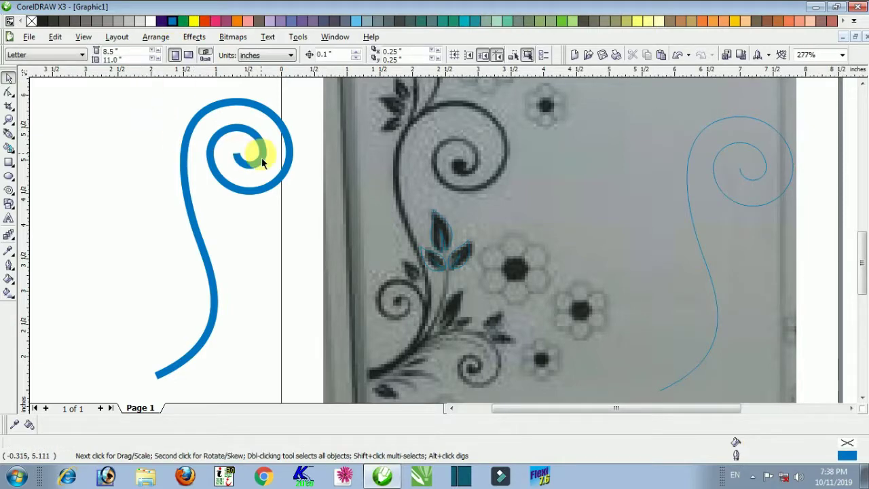
# Step: Move the thick stem shape back over the photo stem and replace its fill with a Sky Blue outline
pyautogui.moveTo(260, 155); pyautogui.dragTo(478, 161)
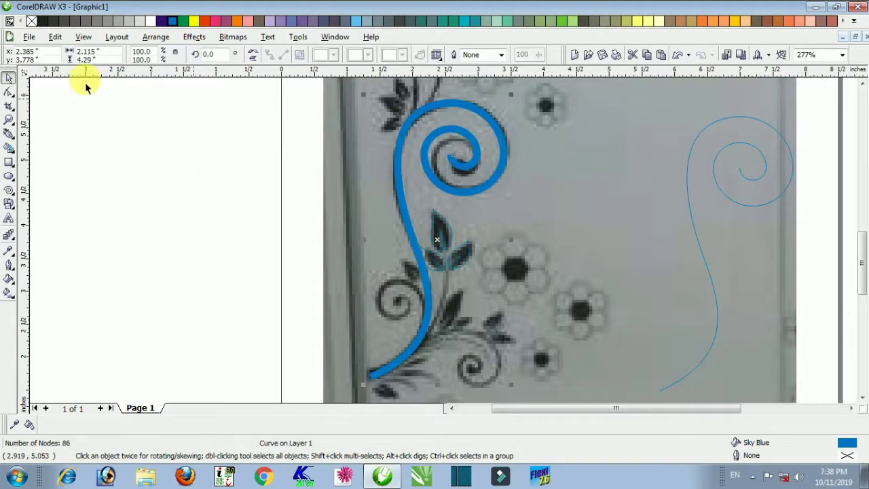
pyautogui.rightClick(31, 21)
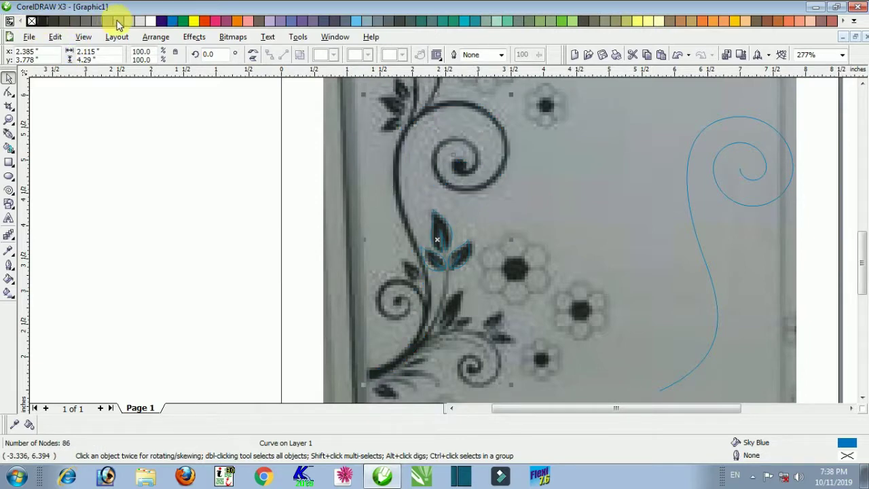
pyautogui.rightClick(168, 23)
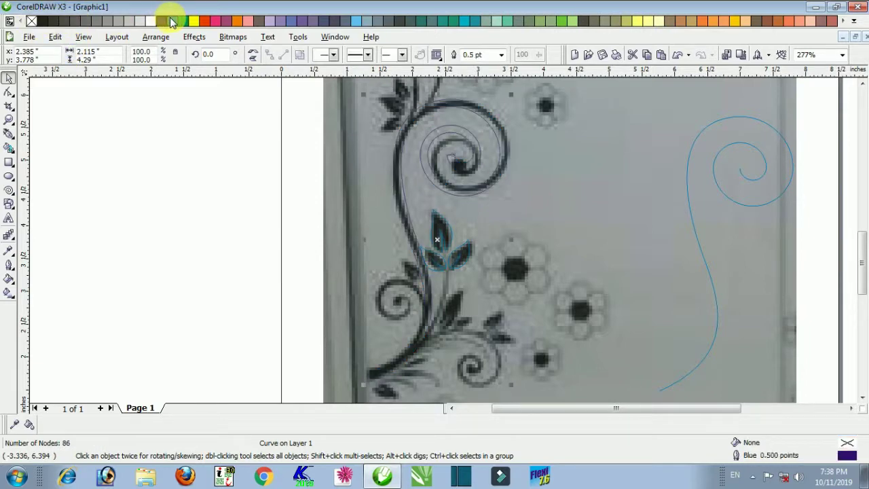
pyautogui.click(326, 206)
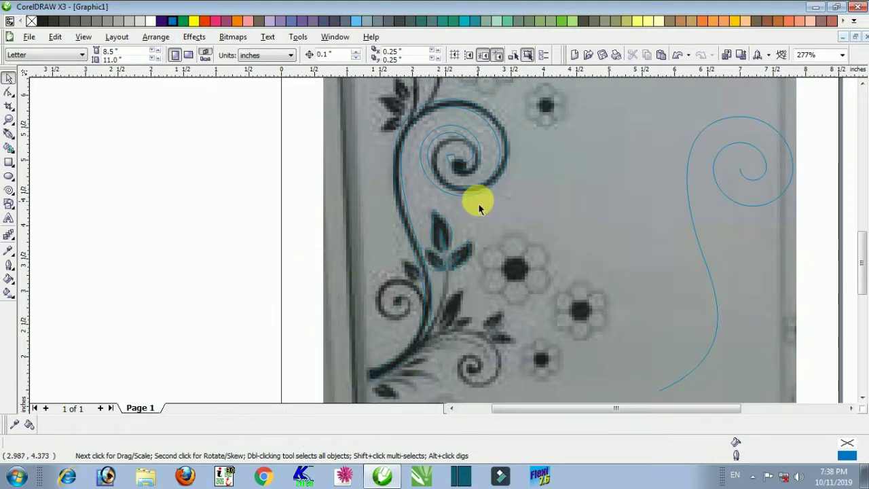
# Step: Draw a small circle over the spiral's inner end and weld it to the stem shape
pyautogui.press('F2')
pyautogui.moveTo(400, 90); pyautogui.dragTo(529, 217)
pyautogui.scroll(3, 521, 228)
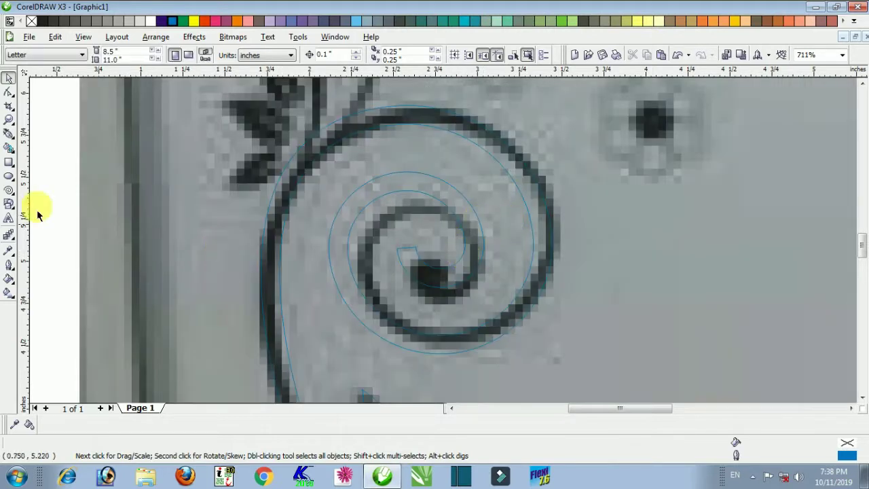
pyautogui.click(9, 176)
pyautogui.moveTo(397, 232); pyautogui.dragTo(440, 271)
pyautogui.click(8, 78)
pyautogui.keyDown('shift'); pyautogui.click(392, 125); pyautogui.keyUp('shift')
pyautogui.click(329, 57)
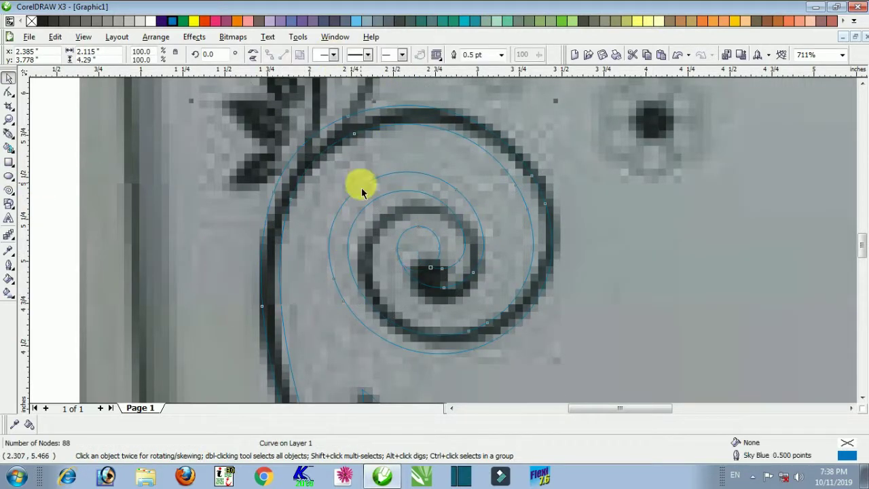
# Step: Reshape the stem's lower end by moving its base corner and outer-edge nodes outward so that it widens toward the base
pyautogui.scroll(-6, 469, 299)
pyautogui.press('z')
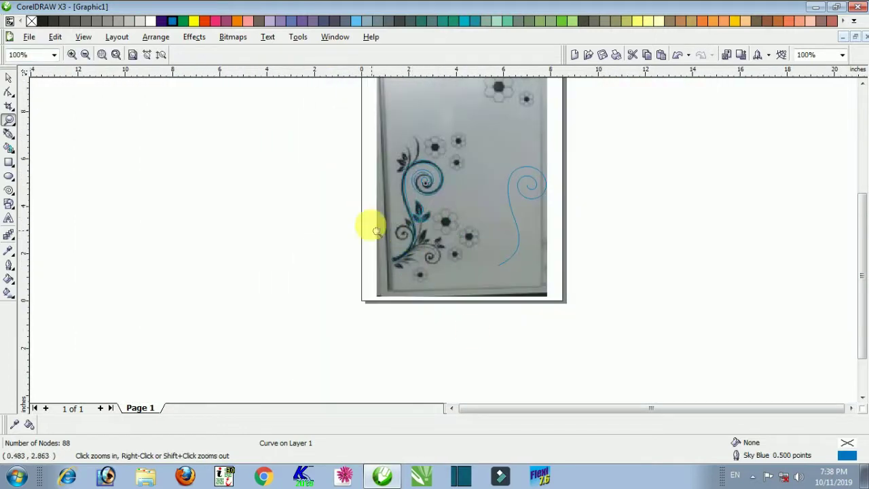
pyautogui.click(375, 231)
pyautogui.press('space')
pyautogui.press('F10')
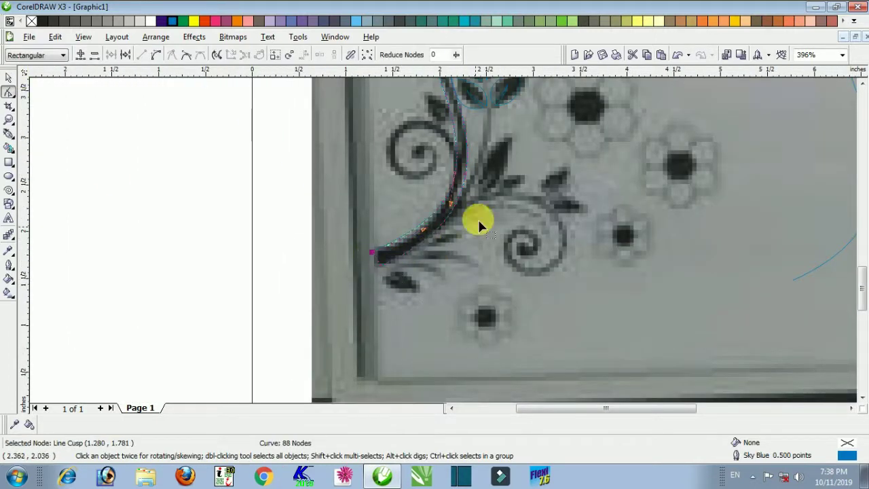
pyautogui.moveTo(381, 266); pyautogui.dragTo(374, 274)
pyautogui.moveTo(461, 209); pyautogui.dragTo(466, 215)
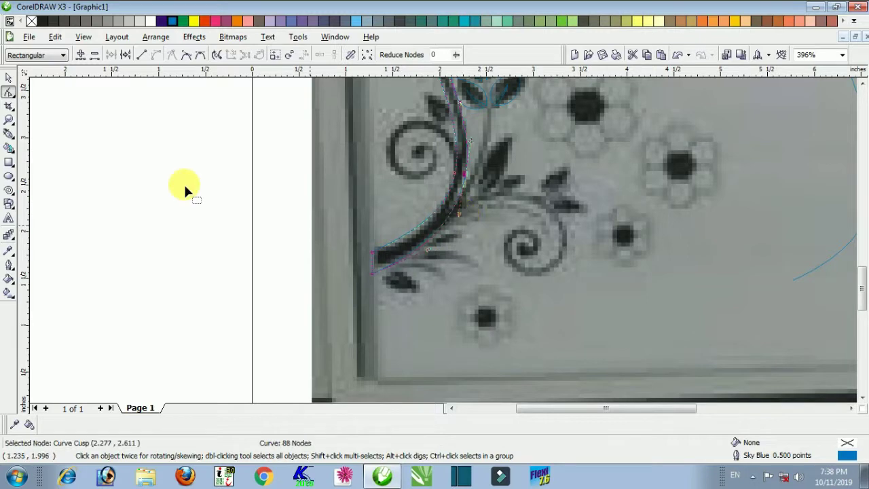
# Step: Try a Sky Blue fill on the reshaped stem and undo it
pyautogui.click(9, 78)
pyautogui.click(173, 20)
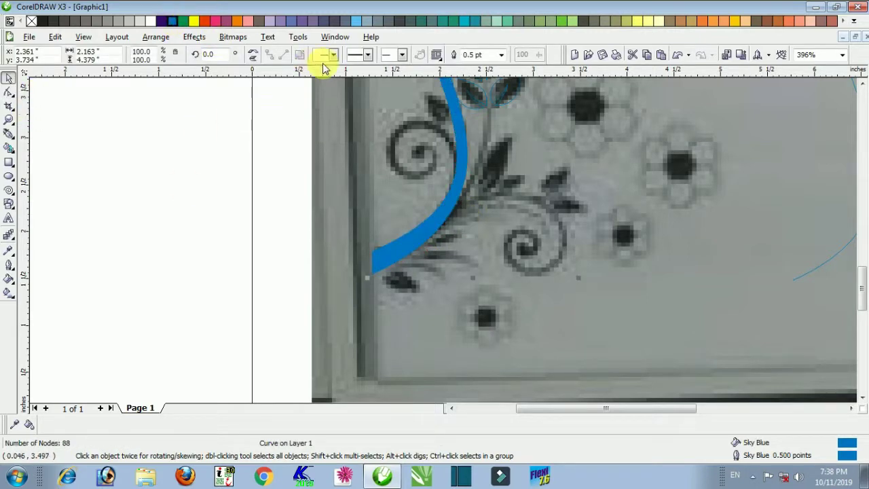
pyautogui.hotkey('ctrl', 'z')
# Step: Discard two trial spirals and draw a 2-revolution spiral, about 0.64 by 0.58 inches, over the small scroll beside the lower stem
pyautogui.press('F2')
pyautogui.moveTo(370, 100); pyautogui.dragTo(662, 309)
pyautogui.click(9, 190)
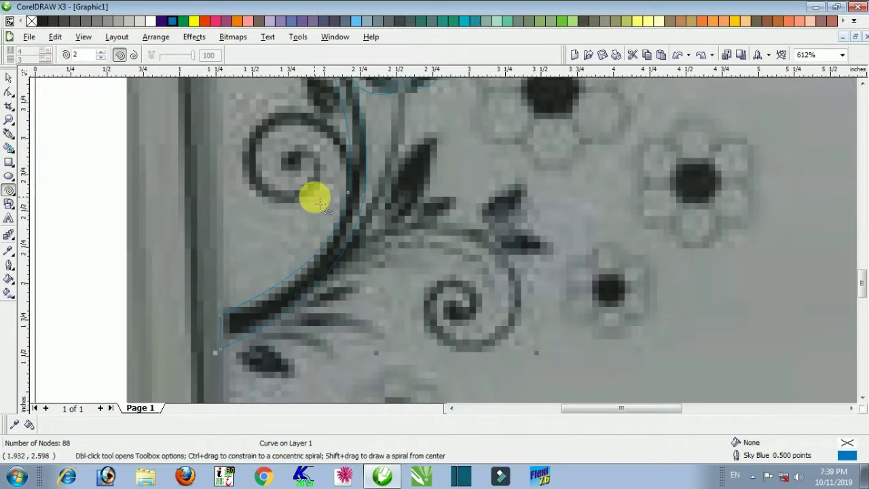
pyautogui.moveTo(292, 149); pyautogui.dragTo(344, 198)
pyautogui.press('Delete')
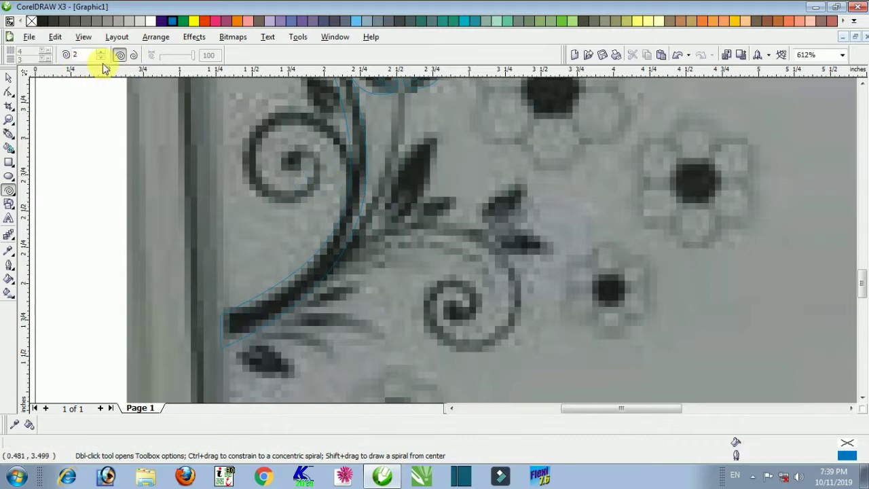
pyautogui.moveTo(290, 156); pyautogui.dragTo(376, 218)
pyautogui.press('Delete')
pyautogui.moveTo(280, 148); pyautogui.dragTo(374, 239)
pyautogui.press('space')
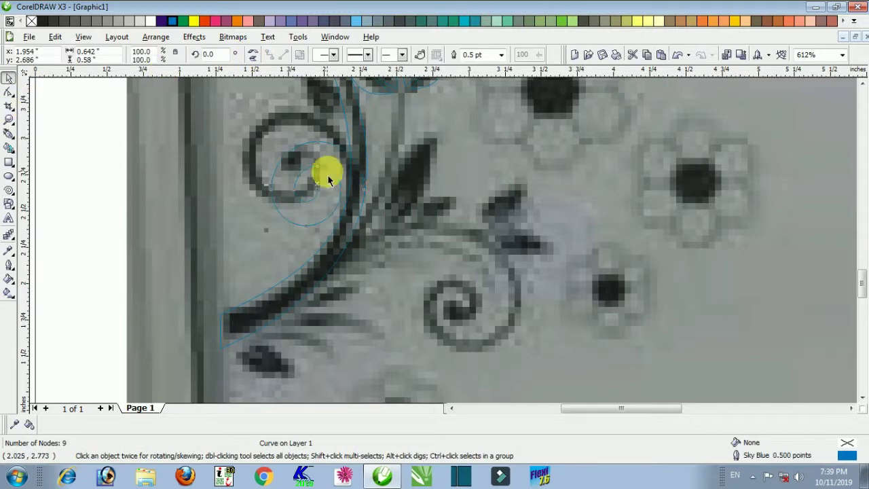
# Step: Move the spiral over the small scroll beside the lower stem and stretch it to about 0.77 by 0.66 inches
pyautogui.moveTo(319, 170); pyautogui.dragTo(305, 140)
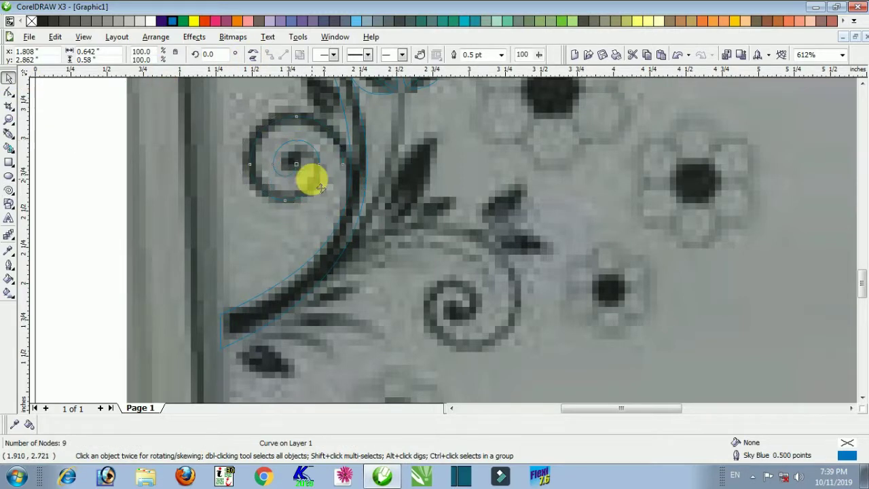
pyautogui.moveTo(348, 204); pyautogui.dragTo(357, 223)
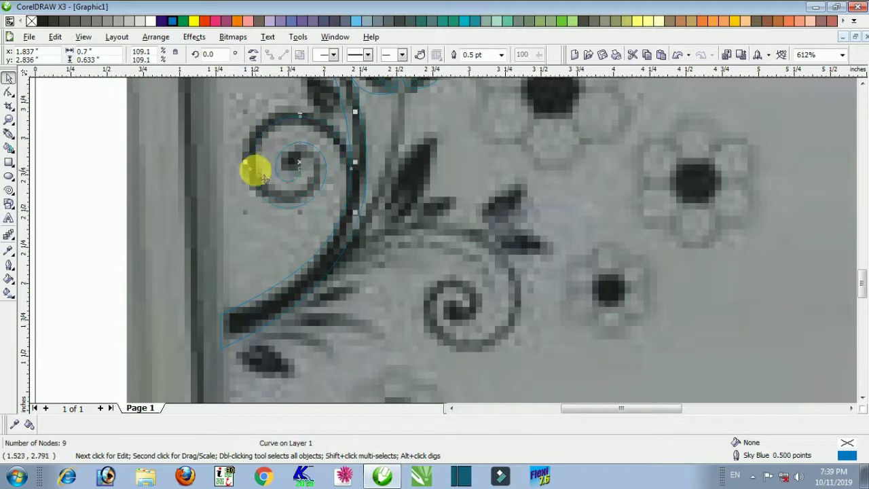
pyautogui.moveTo(246, 162); pyautogui.dragTo(240, 161)
pyautogui.moveTo(240, 112); pyautogui.dragTo(236, 109)
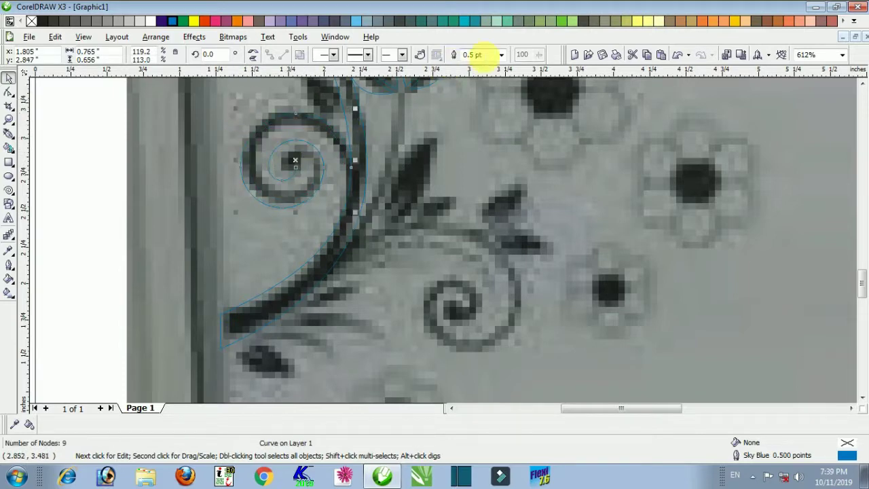
# Step: Set the spiral's outline to 4 pt, convert the outline to an object, and move the resulting band aside
pyautogui.click(501, 54)
pyautogui.click(475, 107)
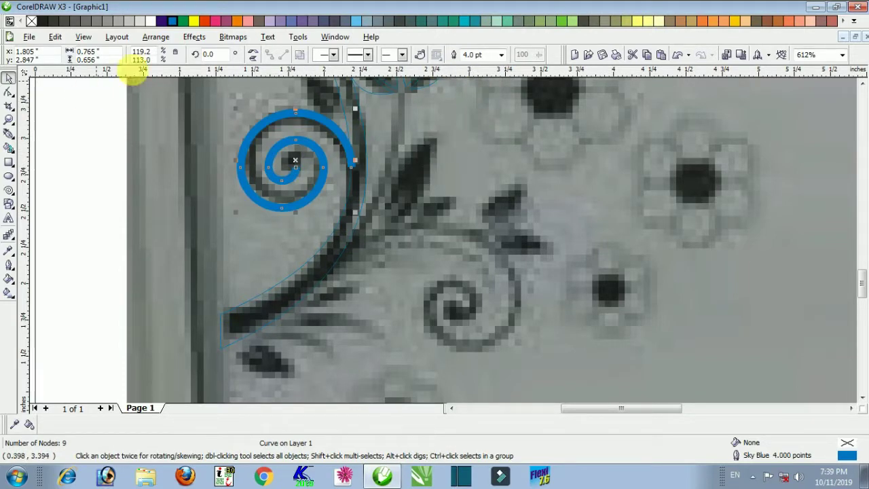
pyautogui.click(156, 37)
pyautogui.click(179, 240)
pyautogui.click(79, 204)
pyautogui.moveTo(249, 191); pyautogui.dragTo(126, 262)
pyautogui.click(91, 161)
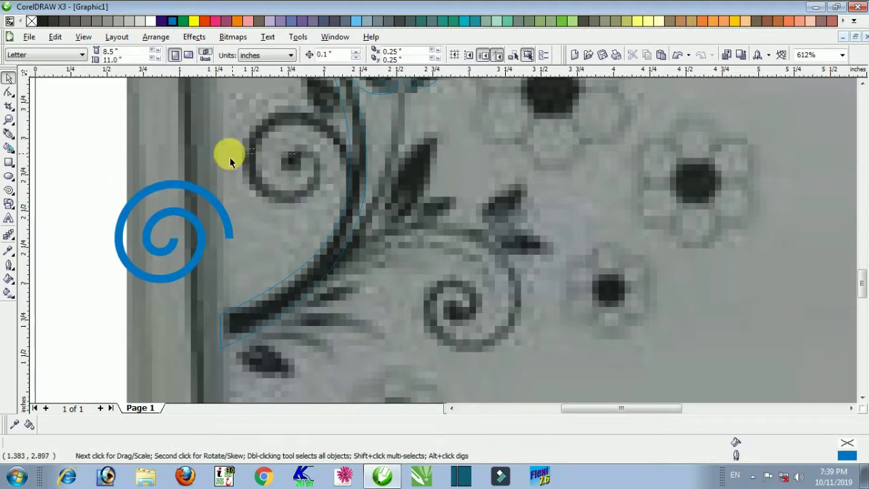
# Step: Give the leftover spiral centre line a Sky Blue outline and move it out beside the photo's left edge
pyautogui.doubleClick(285, 160)
pyautogui.rightClick(174, 21)
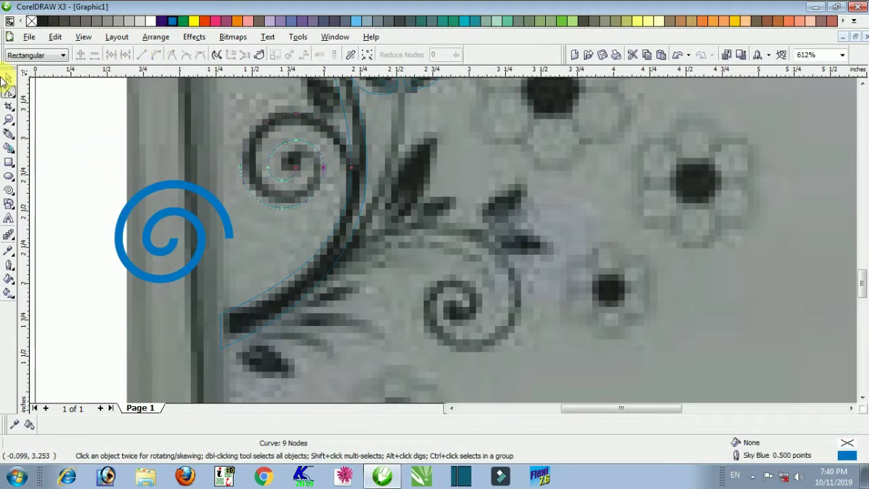
pyautogui.click(8, 79)
pyautogui.click(279, 159)
pyautogui.moveTo(247, 136); pyautogui.dragTo(62, 114)
# Step: Try rotating the thick spiral band about 37 degrees clockwise and undo the rotation
pyautogui.moveTo(189, 190); pyautogui.dragTo(220, 176)
pyautogui.click(220, 176)
pyautogui.moveTo(269, 162); pyautogui.dragTo(283, 201)
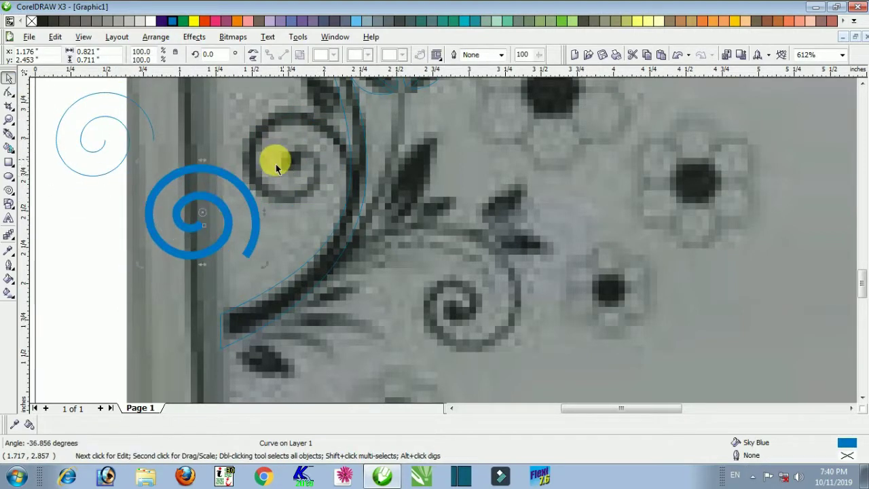
pyautogui.hotkey('ctrl', 'z')
# Step: Place the thick spiral band back over the small scroll, clear its fill and give it a Sky Blue outline
pyautogui.moveTo(189, 208); pyautogui.dragTo(285, 153)
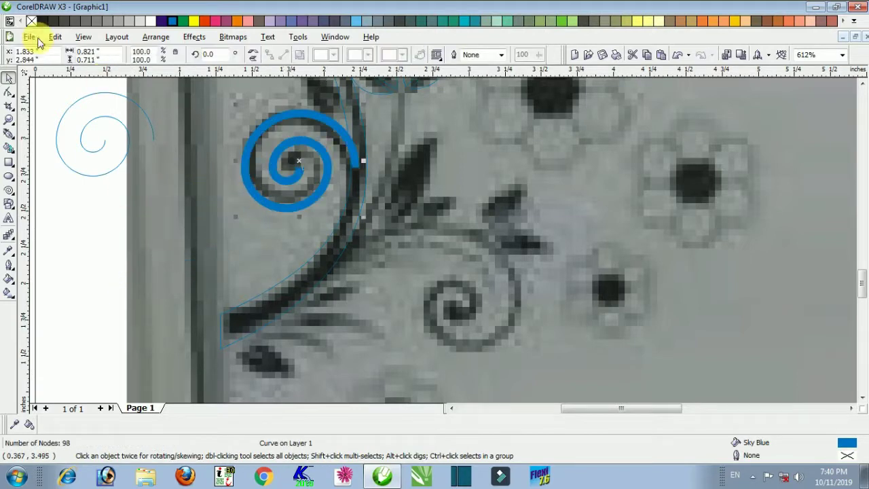
pyautogui.click(32, 21)
pyautogui.rightClick(172, 21)
pyautogui.click(123, 254)
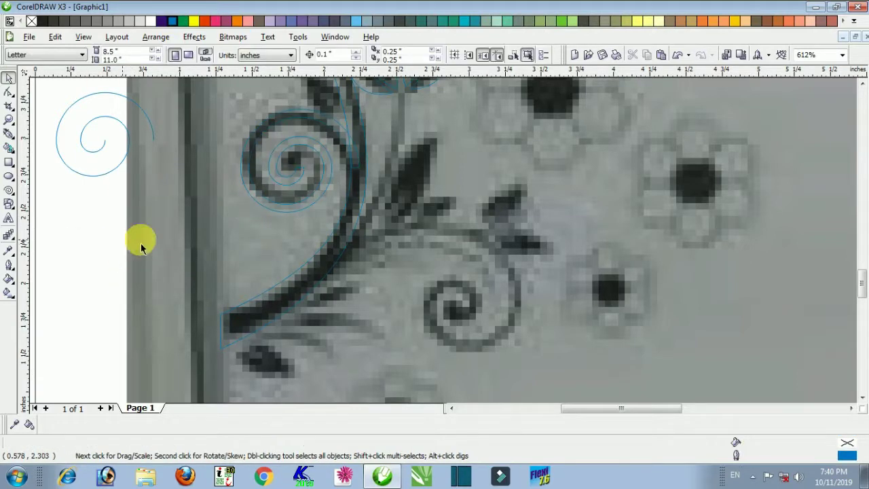
# Step: Draw a circle about 0.12 inches across over the spiral's inner end and weld it to the spiral
pyautogui.click(9, 176)
pyautogui.scroll(3, 258, 122)
pyautogui.moveTo(409, 250); pyautogui.dragTo(378, 285)
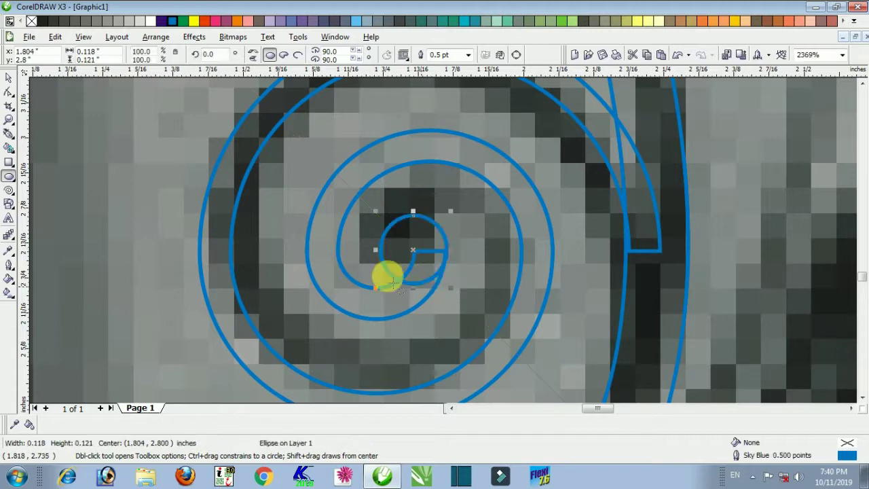
pyautogui.click(10, 79)
pyautogui.keyDown('shift'); pyautogui.click(237, 130); pyautogui.keyUp('shift')
pyautogui.click(330, 54)
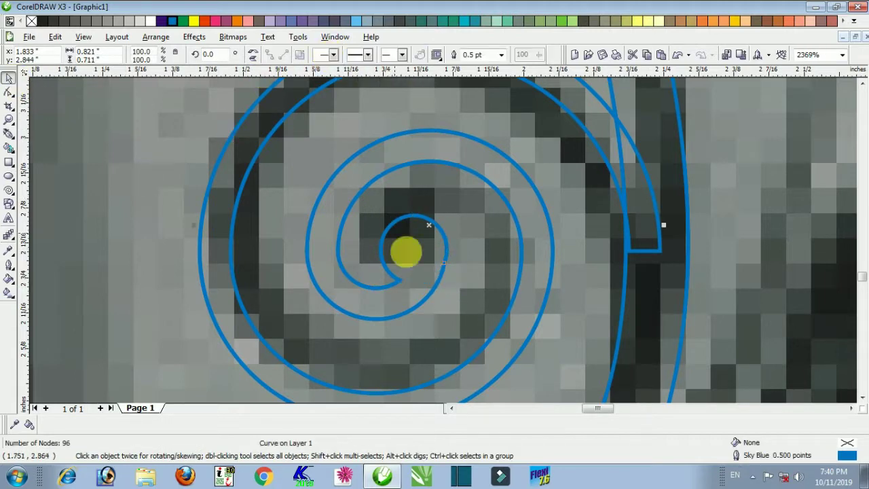
# Step: Delete the surplus nodes where the circle joins the spiral and smooth the rounded inner tip
pyautogui.press('F10')
pyautogui.moveTo(413, 290); pyautogui.dragTo(455, 218)
pyautogui.press('Delete')
pyautogui.click(413, 215)
pyautogui.moveTo(445, 279); pyautogui.dragTo(455, 264)
pyautogui.click(414, 216)
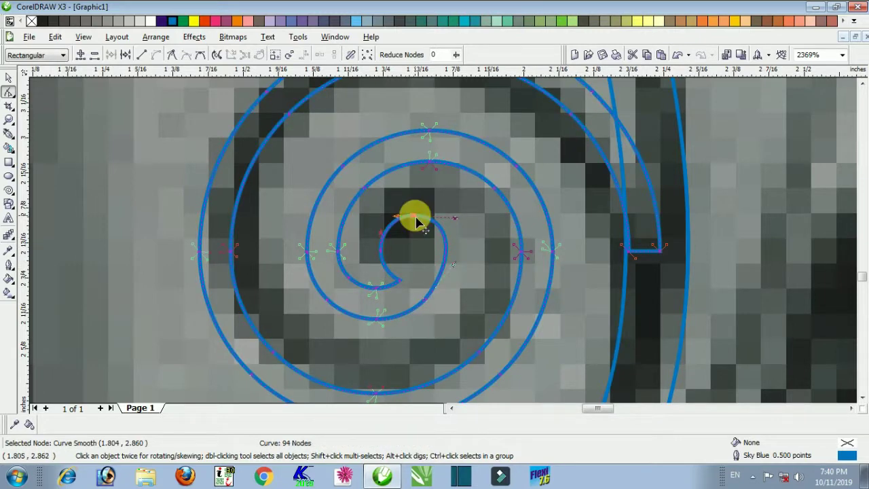
pyautogui.press('space')
pyautogui.scroll(-2, 620, 272)
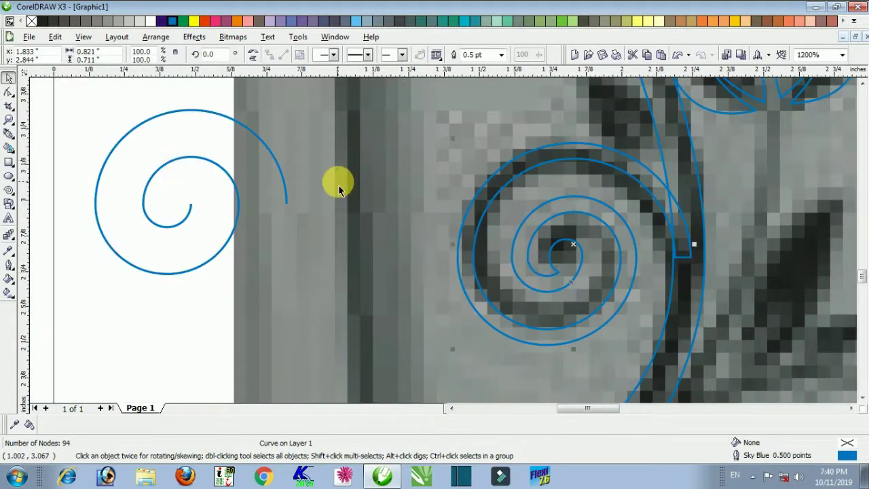
# Step: Place a copy of the finished spiral over the scroll to the right of the lower stem
pyautogui.scroll(-4, 446, 247)
pyautogui.click(326, 283)
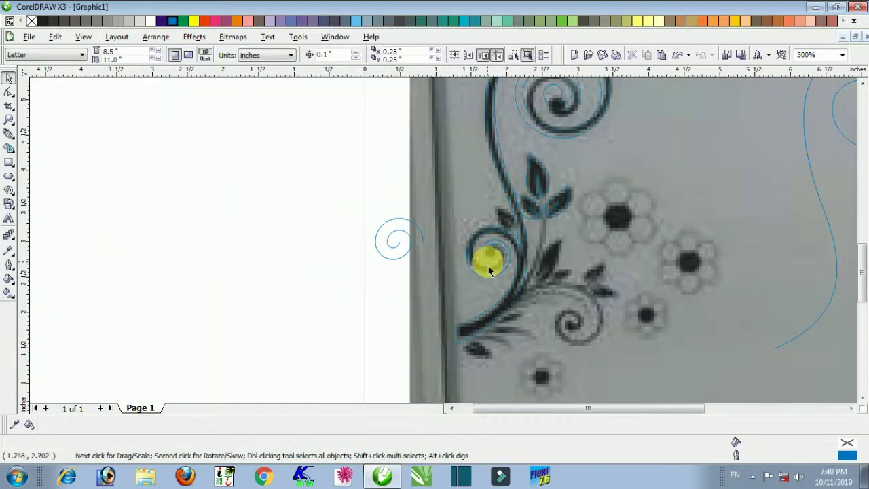
pyautogui.moveTo(489, 261); pyautogui.dragTo(580, 326)
pyautogui.rightClick(580, 326)
# Step: Weld the original small spiral to the main stem shape
pyautogui.click(479, 273)
pyautogui.keyDown('shift'); pyautogui.click(504, 309); pyautogui.keyUp('shift')
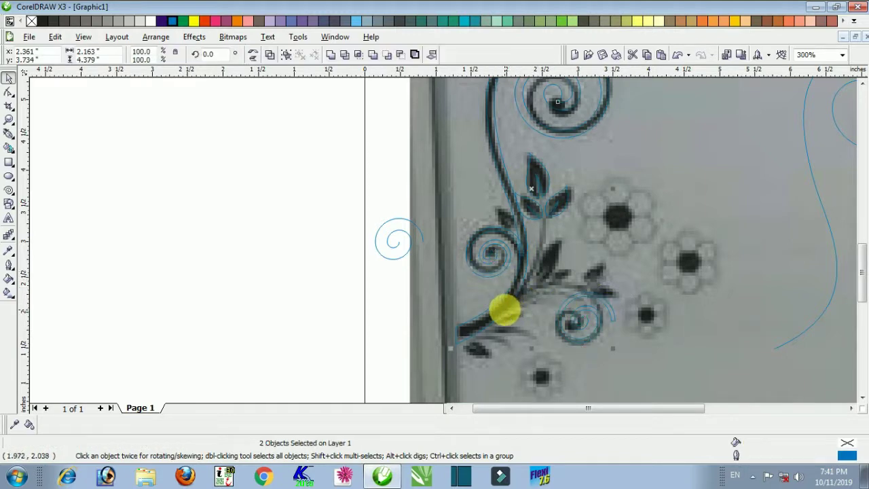
pyautogui.click(330, 54)
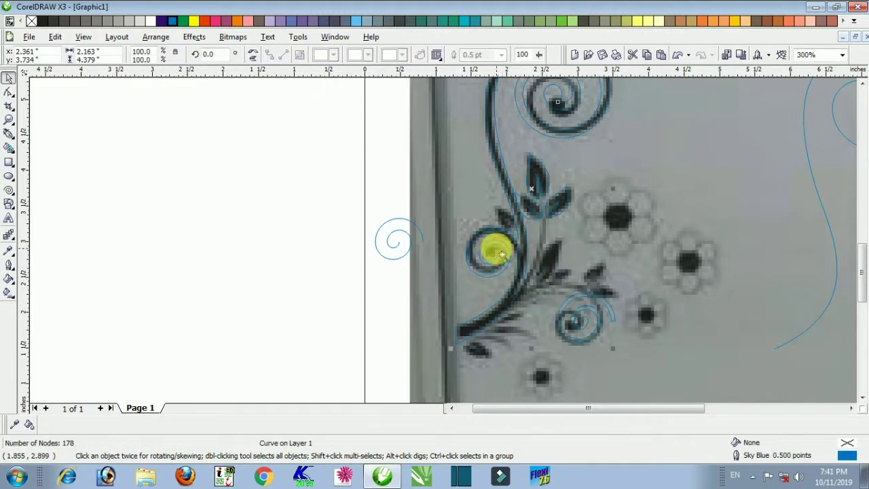
# Step: Mirror the copied spiral horizontally, fit it over the right-hand scroll, and enlarge it to about 0.88 by 0.76 inches
pyautogui.moveTo(496, 248); pyautogui.dragTo(652, 357)
pyautogui.click(628, 167)
pyautogui.moveTo(519, 232); pyautogui.dragTo(390, 186)
pyautogui.click(253, 53)
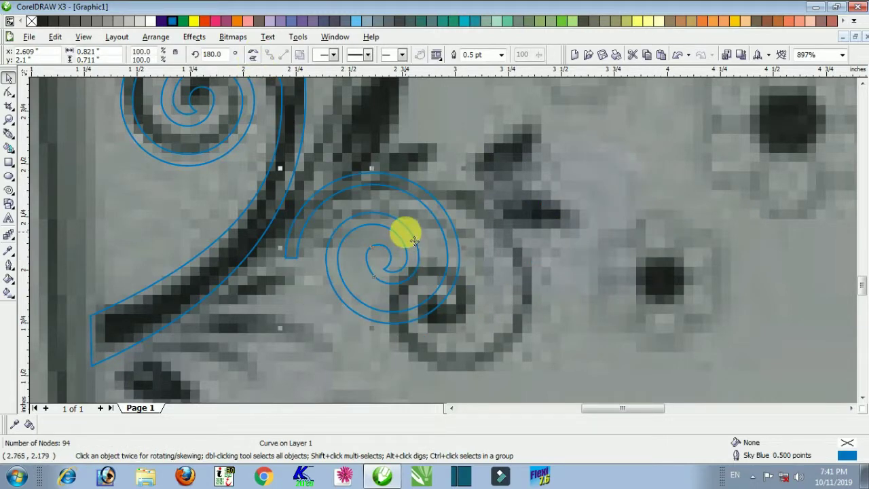
pyautogui.moveTo(413, 241); pyautogui.dragTo(473, 278)
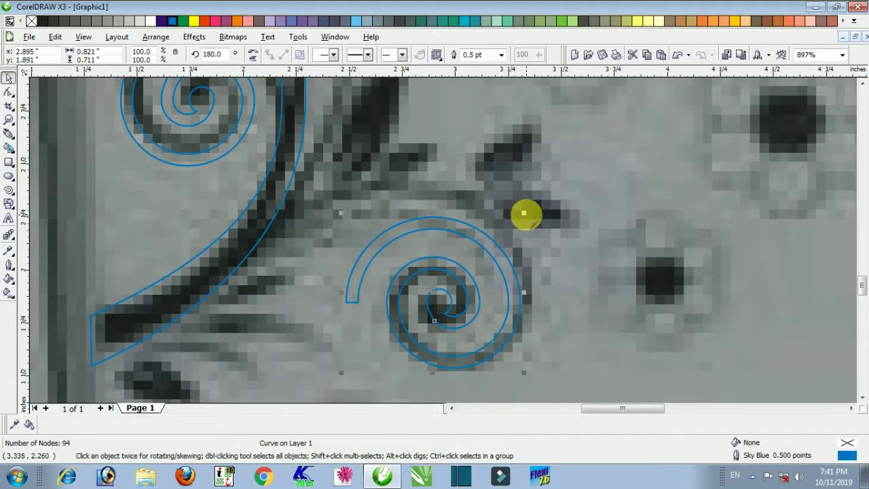
pyautogui.moveTo(523, 213); pyautogui.dragTo(535, 202)
# Step: Draw a two-node arched curve about 1.19 by 0.25 inches from the spiral's upper outer edge to the main stem
pyautogui.click(9, 133)
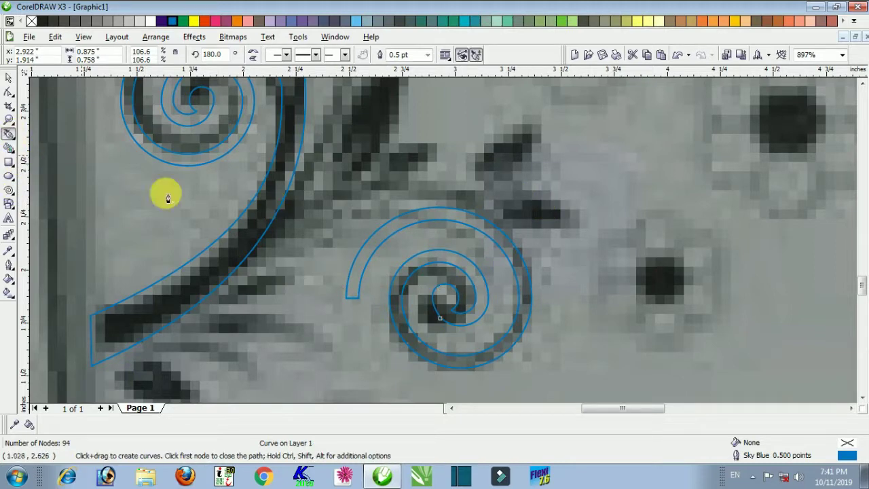
pyautogui.click(515, 254)
pyautogui.press('Delete')
pyautogui.click(341, 211)
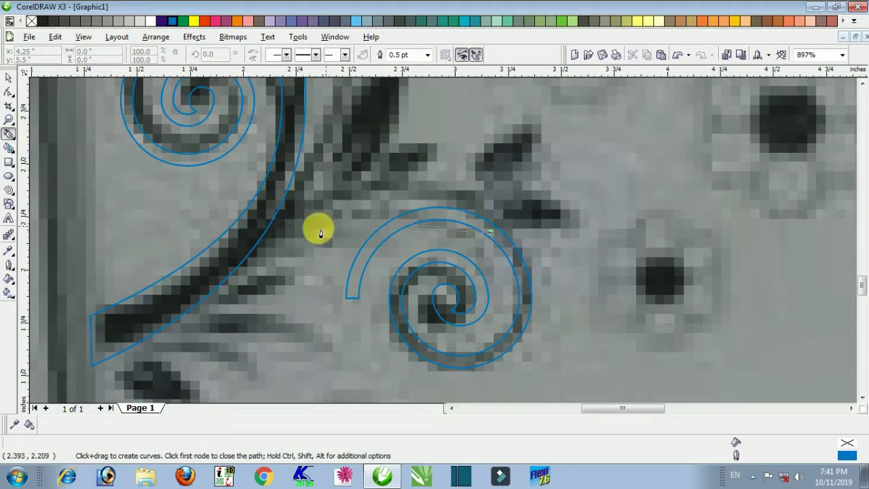
pyautogui.moveTo(236, 256); pyautogui.dragTo(129, 352)
pyautogui.click(234, 265)
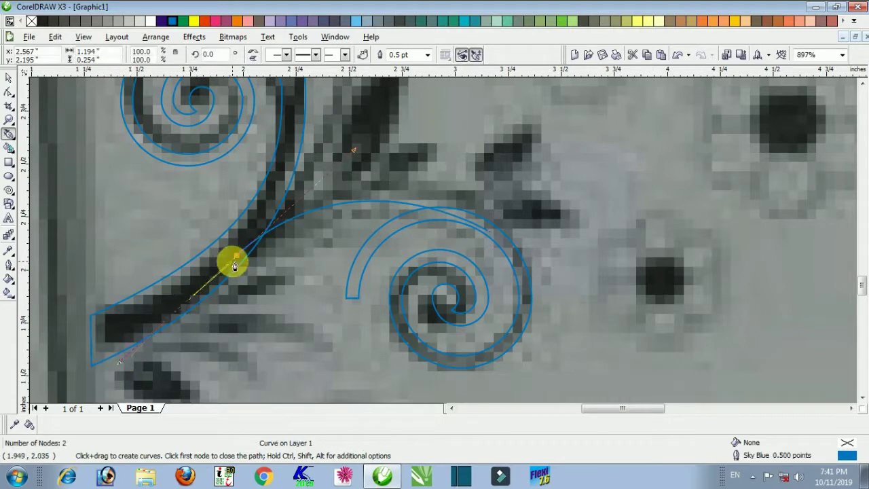
pyautogui.click(8, 78)
# Step: Set the arched curve's outline to 4 pt and convert the outline to an object
pyautogui.scroll(2, 368, 202)
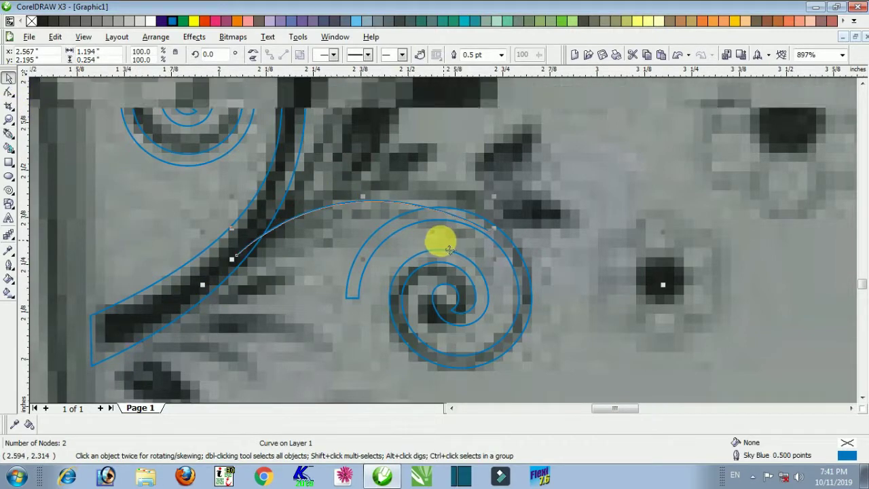
pyautogui.scroll(-2, 441, 240)
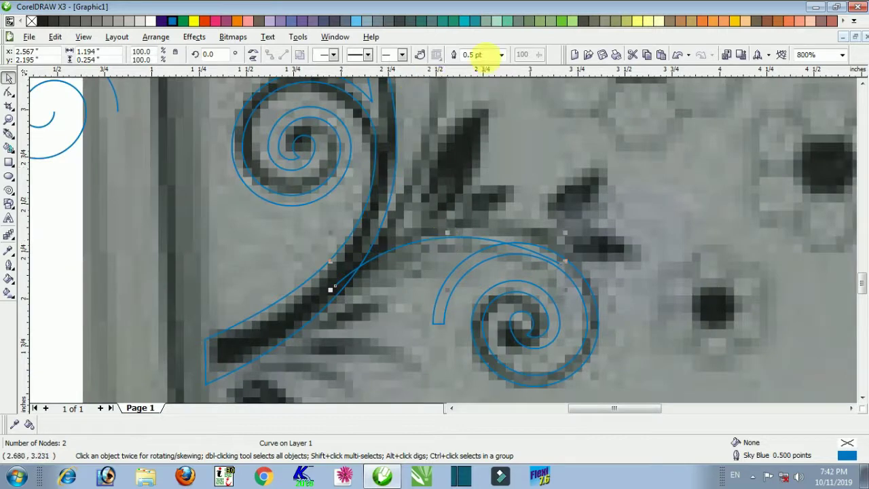
pyautogui.click(501, 54)
pyautogui.click(471, 108)
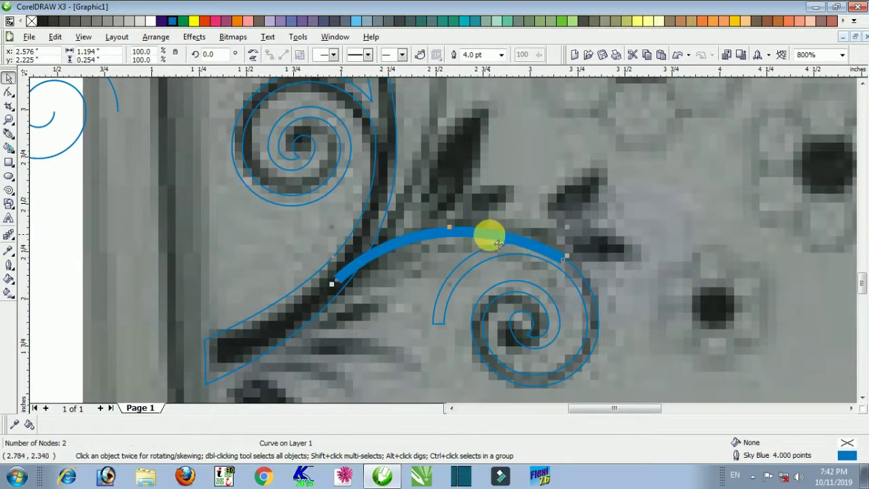
pyautogui.hotkey('ctrl', 'shift', 'q')
pyautogui.click(487, 289)
# Step: Reposition the thick arched band between stem and spiral, clear its fill and give it a Sky Blue outline
pyautogui.moveTo(481, 234); pyautogui.dragTo(570, 141)
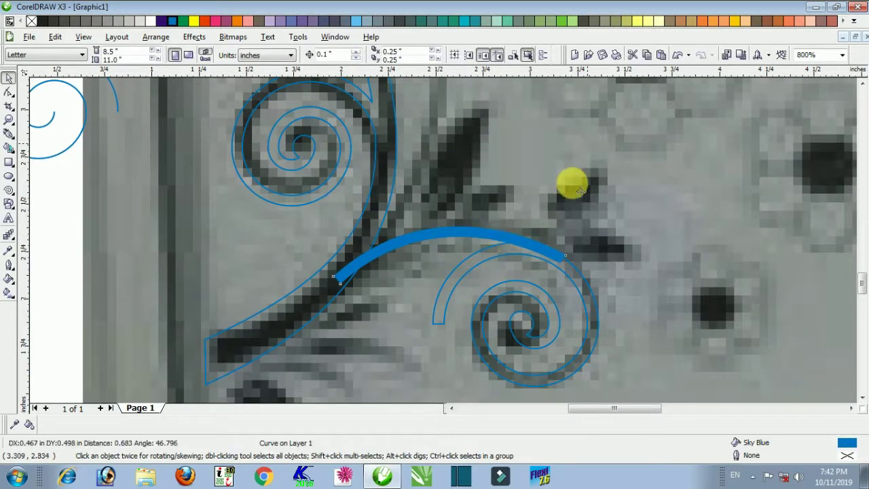
pyautogui.moveTo(456, 244); pyautogui.dragTo(661, 216)
pyautogui.click(670, 224)
pyautogui.moveTo(602, 152); pyautogui.dragTo(514, 250)
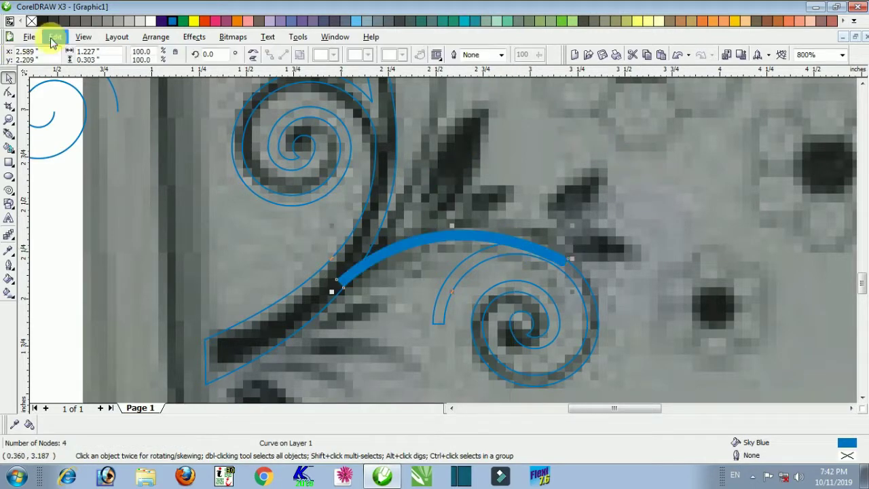
pyautogui.rightClick(31, 21)
pyautogui.rightClick(171, 23)
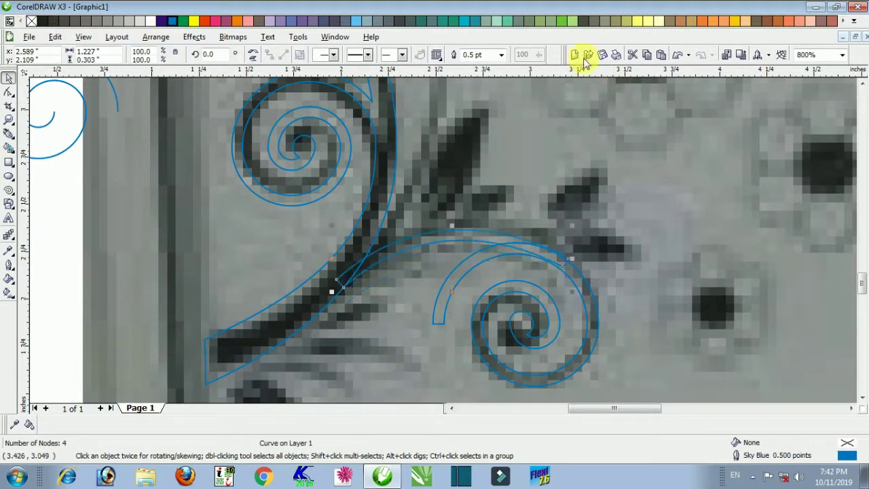
# Step: Set the nudge distance to 0.01 inches and shift the arched band slightly down
pyautogui.click(42, 150)
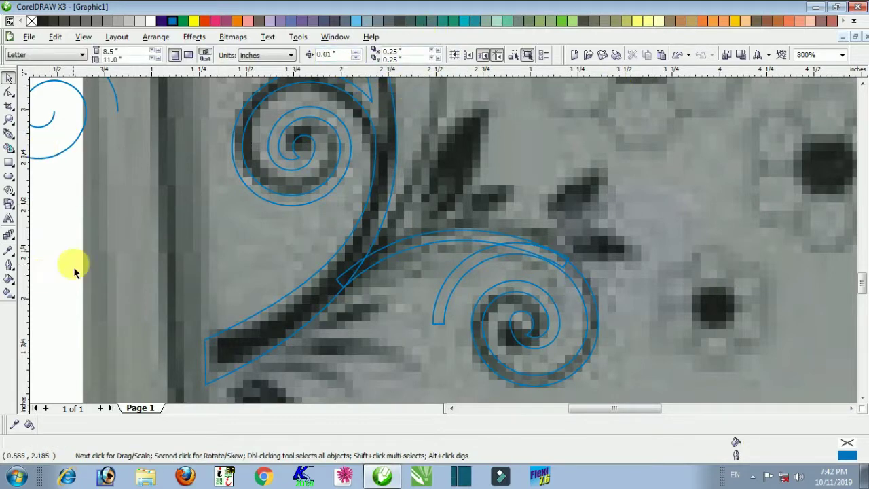
pyautogui.click(470, 236)
pyautogui.press('Escape')
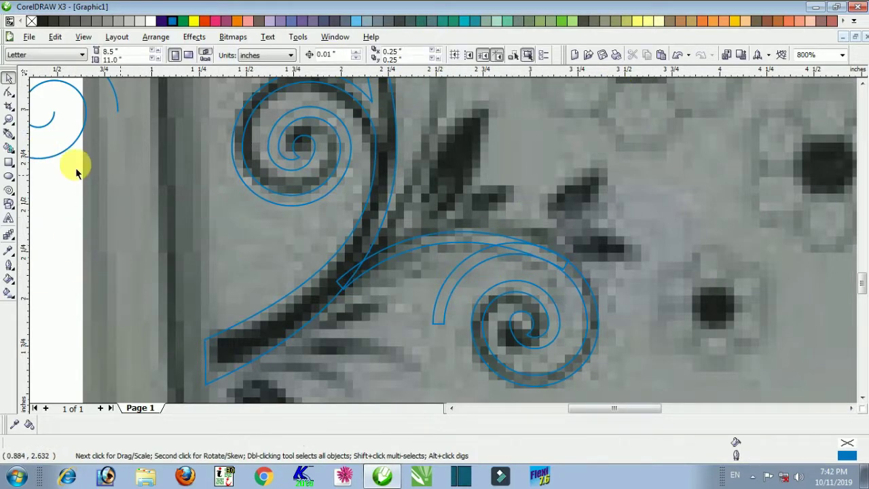
# Step: Draw a rectangle about 0.79 by 0.53 inches over the spiral's upper outer arm and cut it out with Back Minus Front
pyautogui.click(9, 162)
pyautogui.moveTo(404, 178); pyautogui.dragTo(435, 258)
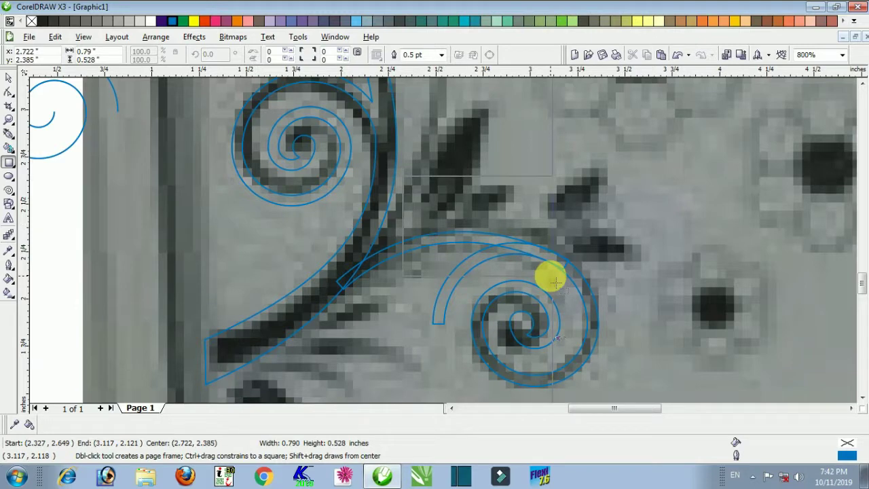
pyautogui.moveTo(552, 277); pyautogui.dragTo(552, 277)
pyautogui.click(9, 79)
pyautogui.keyDown('shift'); pyautogui.click(515, 314); pyautogui.keyUp('shift')
pyautogui.click(400, 55)
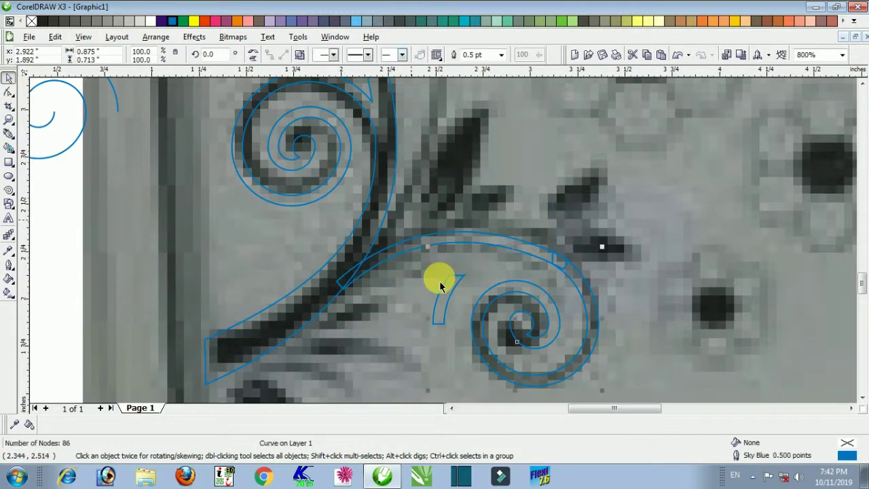
# Step: Break the trimmed spiral apart and delete the short detached tail piece beside it
pyautogui.hotkey('ctrl', 'k')
pyautogui.click(53, 231)
pyautogui.click(445, 318)
pyautogui.press('Delete')
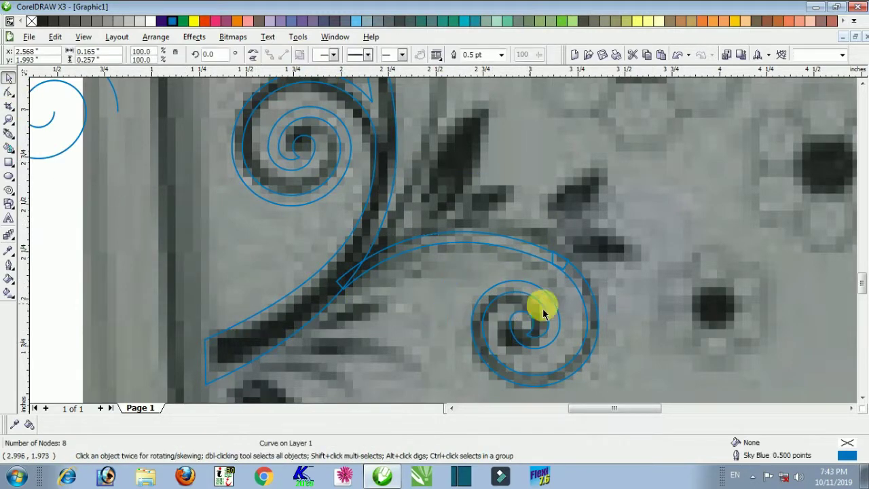
# Step: Weld the arched band to the trimmed spiral
pyautogui.click(389, 262)
pyautogui.keyDown('shift'); pyautogui.click(507, 295); pyautogui.keyUp('shift')
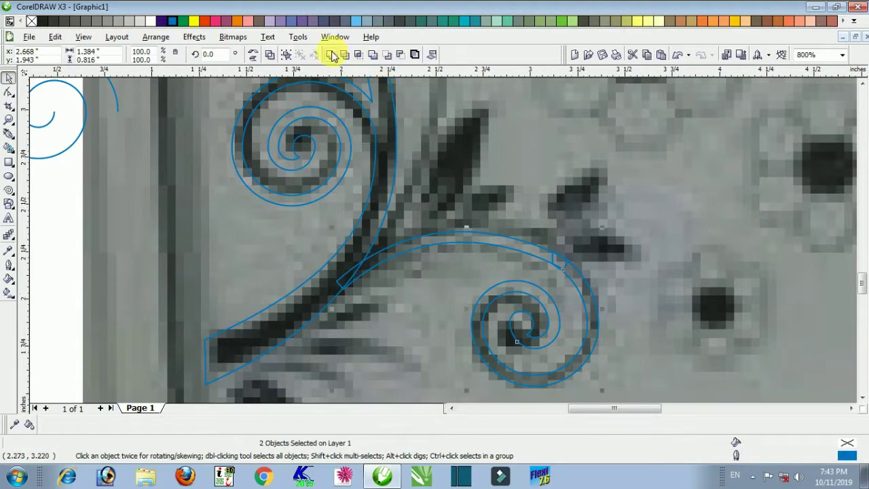
pyautogui.click(334, 56)
# Step: Delete the surplus nodes where the arched band joins the spiral so both edges run smoothly into it
pyautogui.press('F10')
pyautogui.scroll(3, 604, 289)
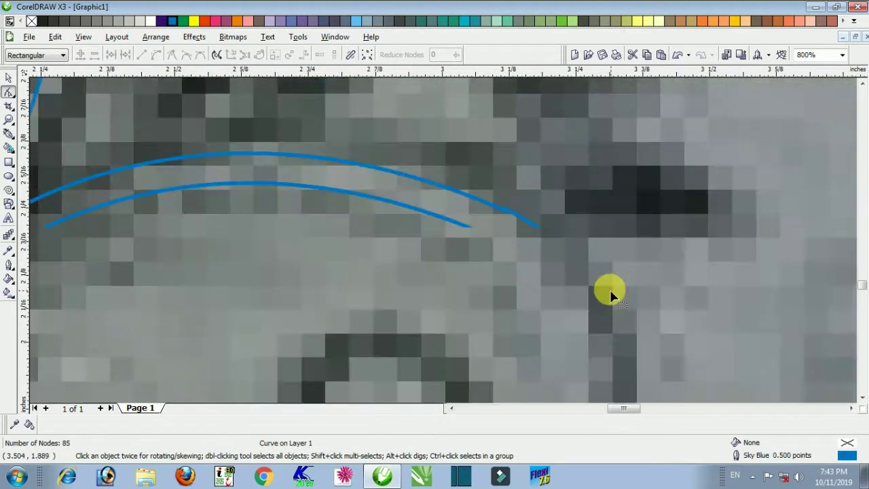
pyautogui.moveTo(524, 208); pyautogui.dragTo(572, 229)
pyautogui.press('Delete')
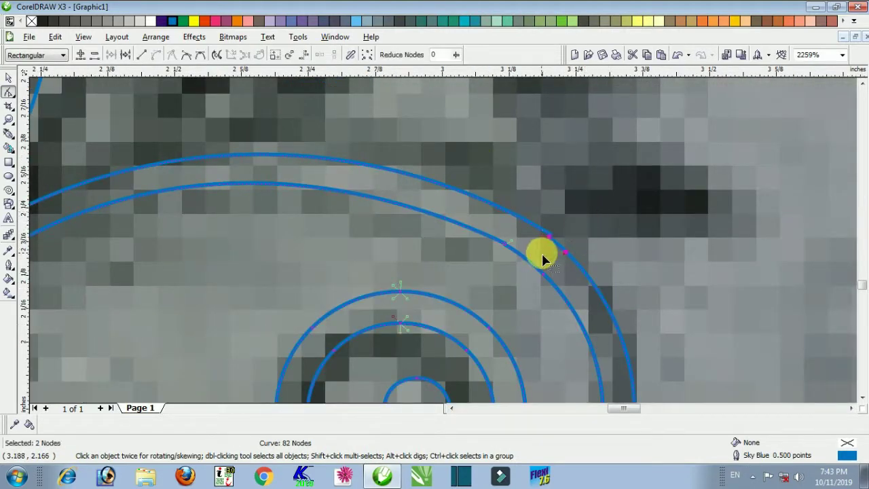
pyautogui.press('Delete')
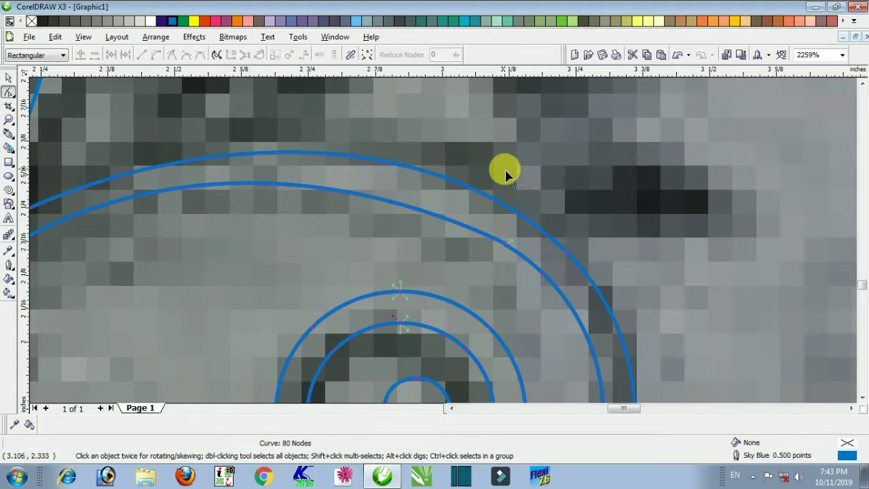
# Step: Adjust the arched band's end over the main stem and weld the spiral scroll to the stem shape
pyautogui.press('F3')
pyautogui.click(861, 399)
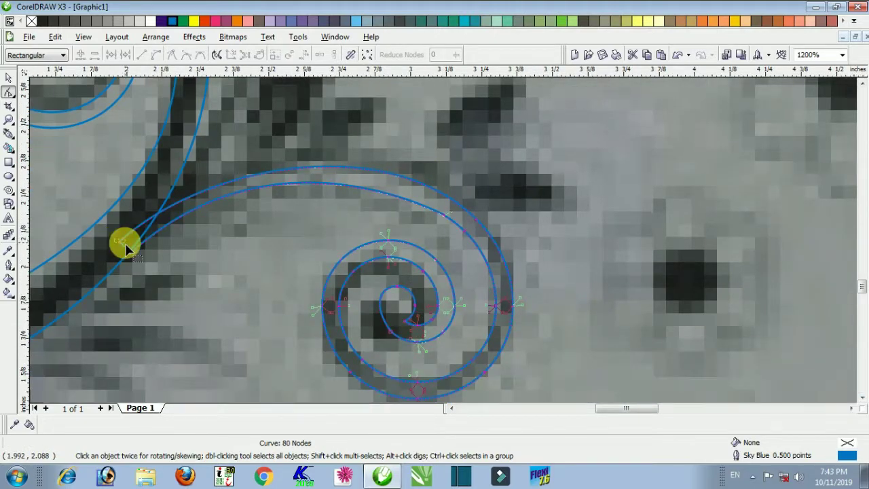
pyautogui.moveTo(126, 248)
pyautogui.mouseDown()
pyautogui.moveTo(207, 167)
pyautogui.moveTo(203, 154)
pyautogui.moveTo(116, 238)
pyautogui.moveTo(128, 254)
pyautogui.mouseUp()
pyautogui.press('space')
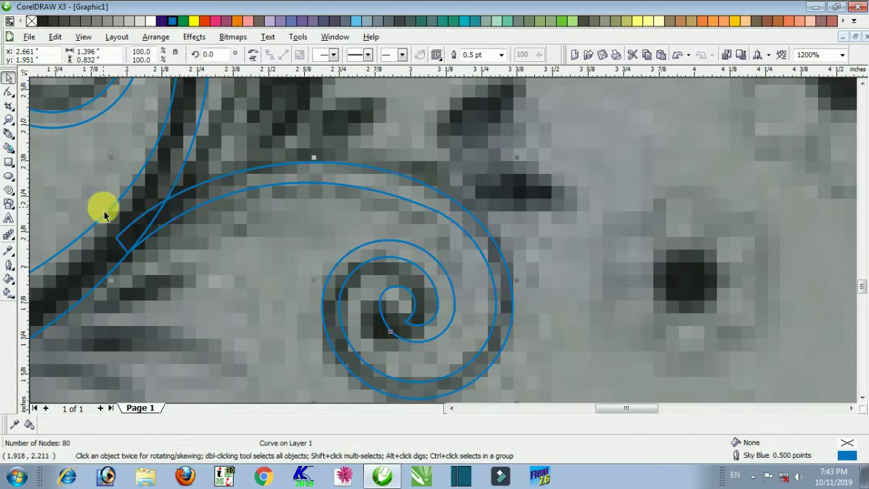
pyautogui.keyDown('shift'); pyautogui.click(95, 285); pyautogui.keyUp('shift')
pyautogui.click(333, 55)
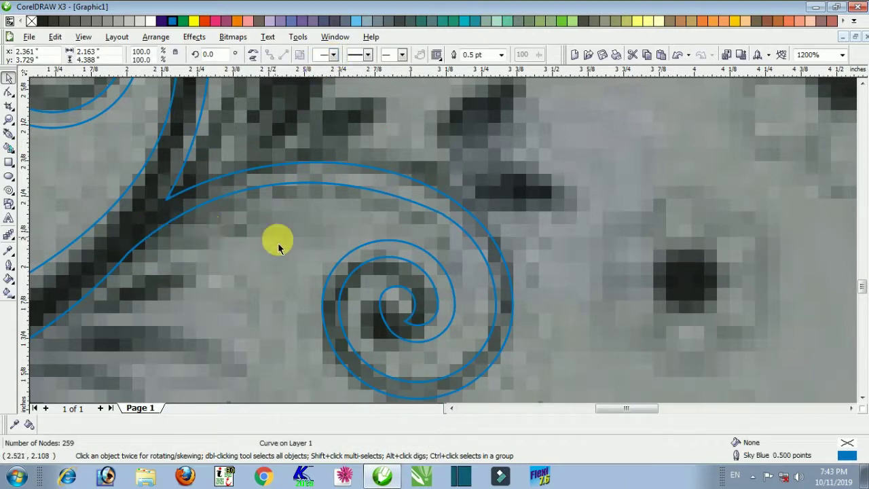
# Step: Delete the surplus nodes along the inner curl of the newly welded spiral
pyautogui.press('space')
pyautogui.click(391, 338)
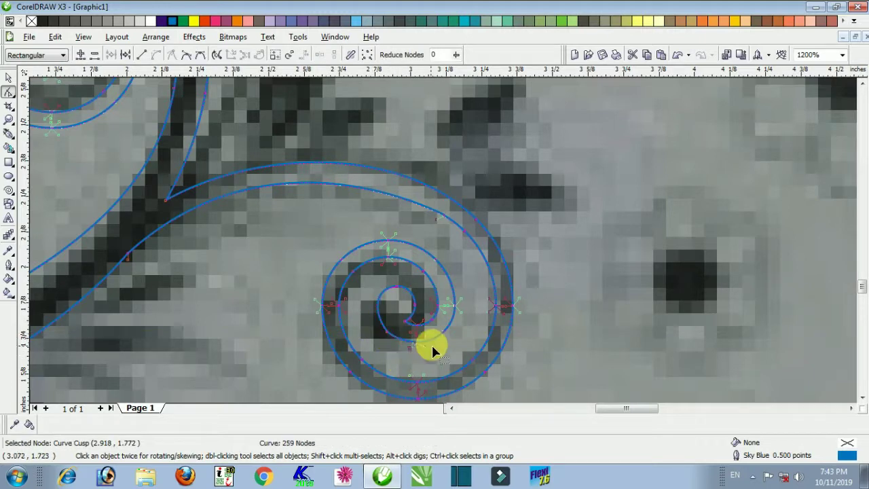
pyautogui.press('Delete')
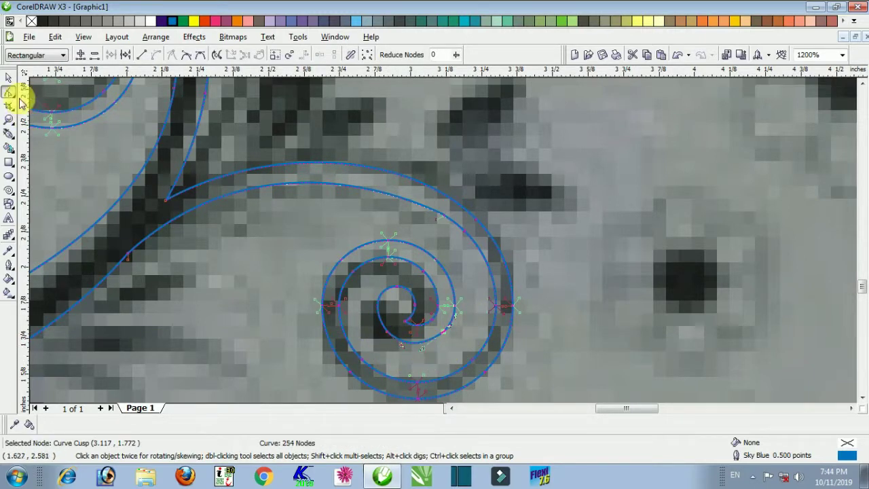
# Step: Draw a curved stem line about 0.46 by 1.12 inches from the base of the three-leaf cluster down to the main stem
pyautogui.click(9, 78)
pyautogui.scroll(-1, 177, 235)
pyautogui.scroll(-1, 469, 265)
pyautogui.scroll(-1, 445, 248)
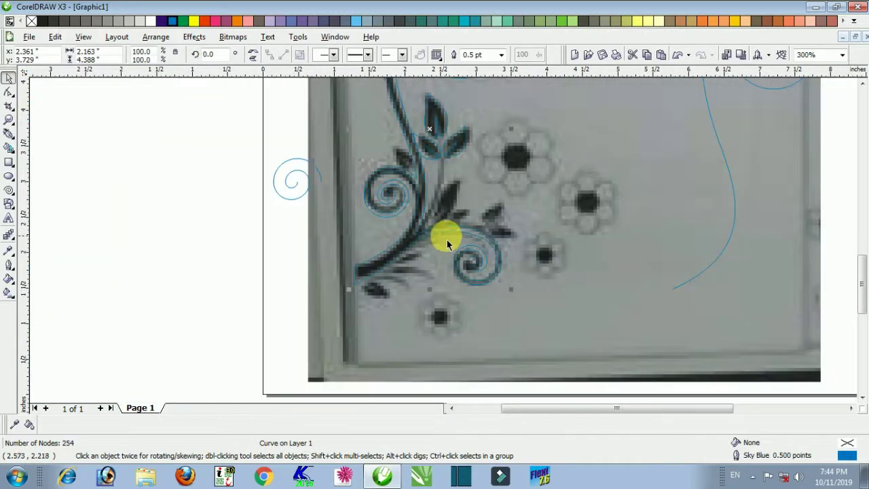
pyautogui.scroll(2, 516, 241)
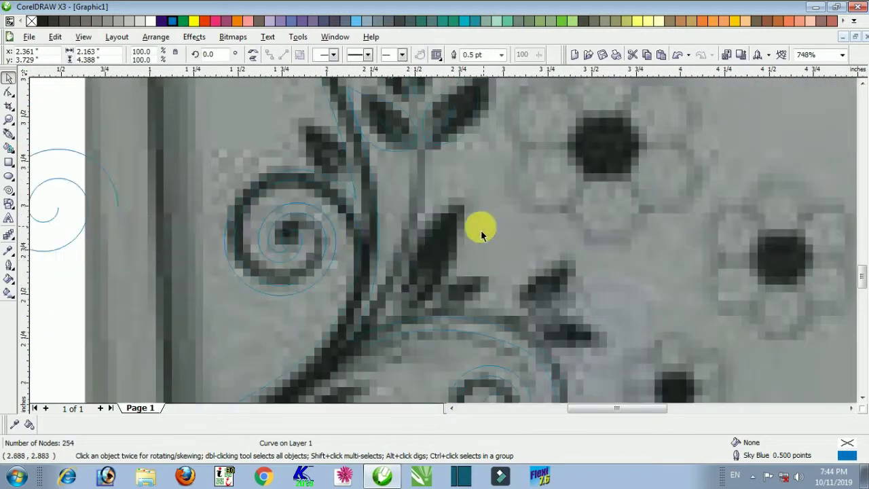
pyautogui.click(9, 133)
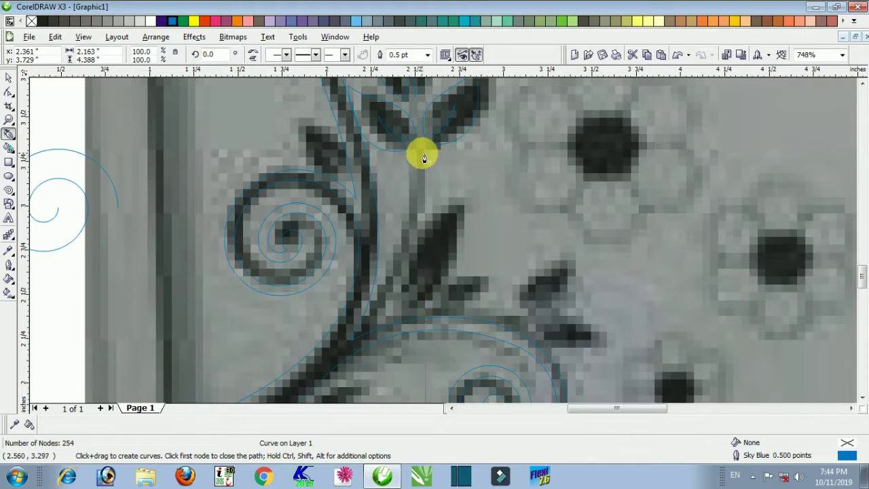
pyautogui.click(424, 158)
pyautogui.moveTo(340, 352); pyautogui.dragTo(262, 386)
pyautogui.click(334, 324)
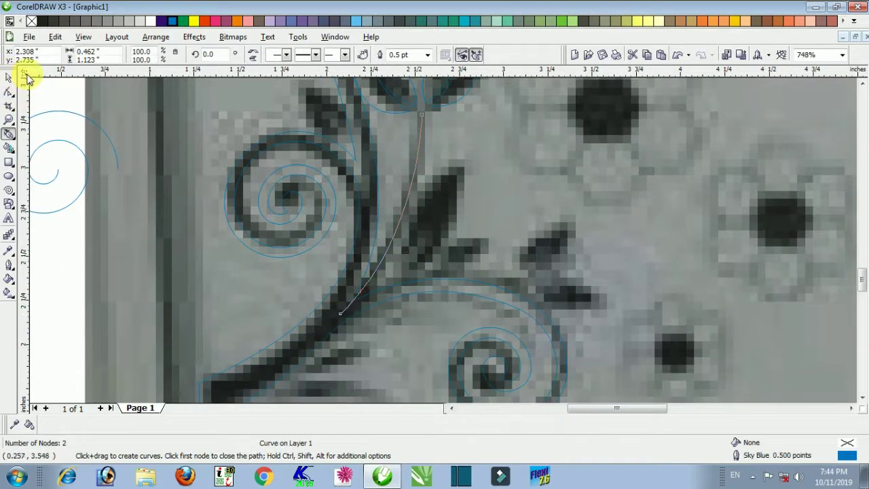
# Step: Set the new stem line's outline width to 3 pt
pyautogui.press('space')
pyautogui.click(501, 54)
pyautogui.click(483, 110)
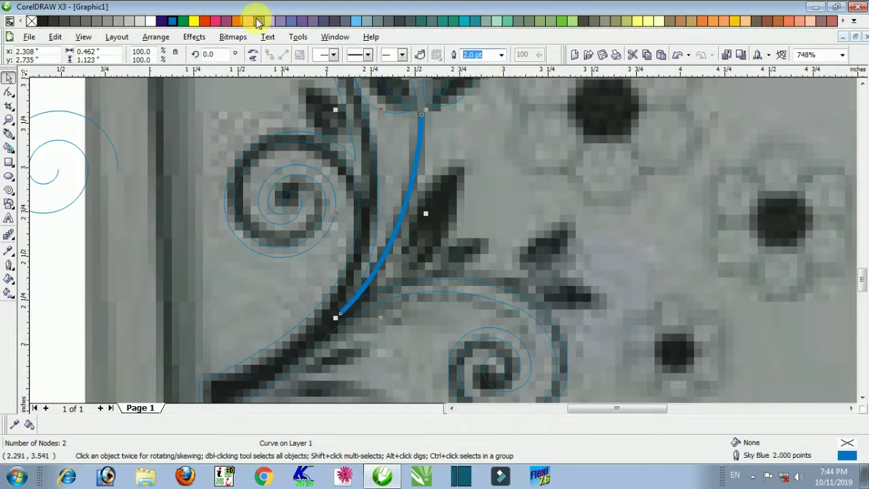
pyautogui.hotkey('ctrl', 'b')
pyautogui.click(460, 294)
pyautogui.click(369, 255)
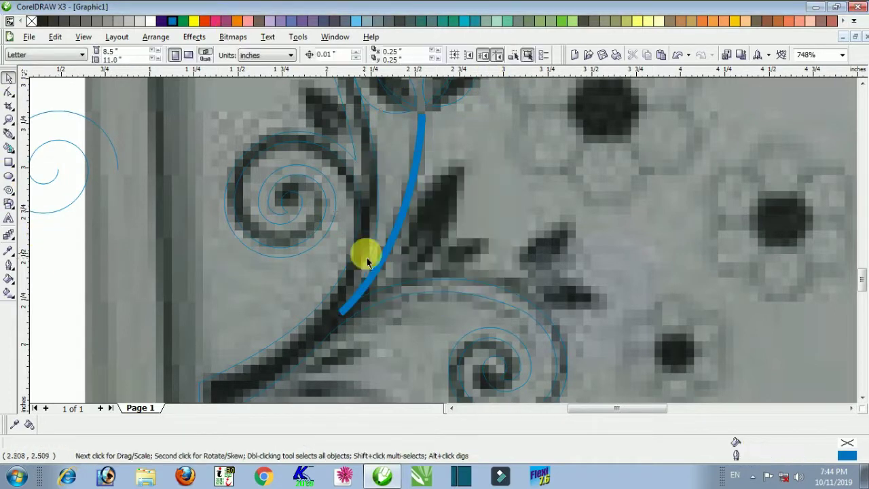
# Step: Convert the thick stem line's outline to an object and delete the leftover line
pyautogui.moveTo(387, 256); pyautogui.dragTo(535, 246)
pyautogui.click(404, 217)
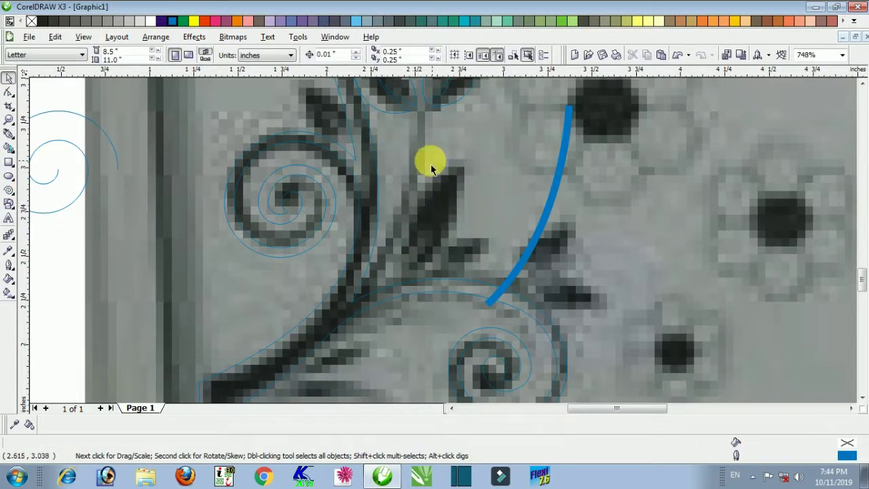
pyautogui.moveTo(549, 204); pyautogui.dragTo(512, 219)
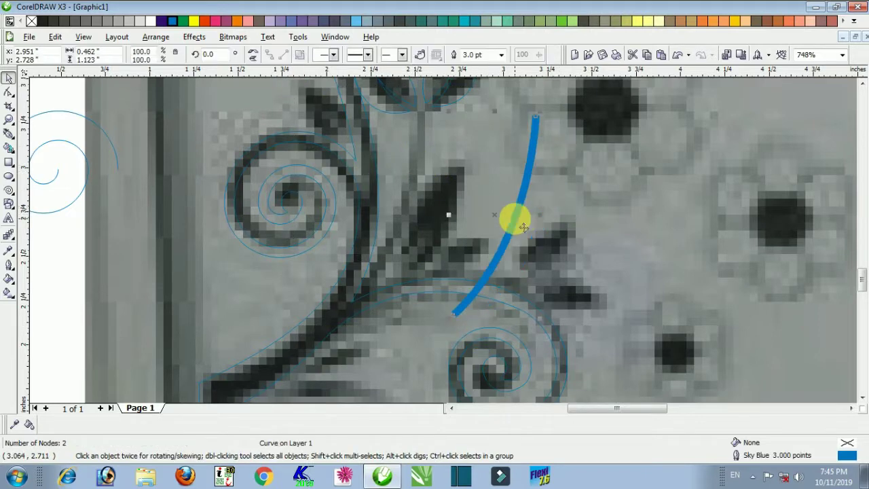
pyautogui.moveTo(506, 257); pyautogui.dragTo(395, 255)
pyautogui.press('Delete')
# Step: Weld the thin stem object to the main scroll shape, keeping the unfilled 0.5 pt blue outline
pyautogui.click(398, 236)
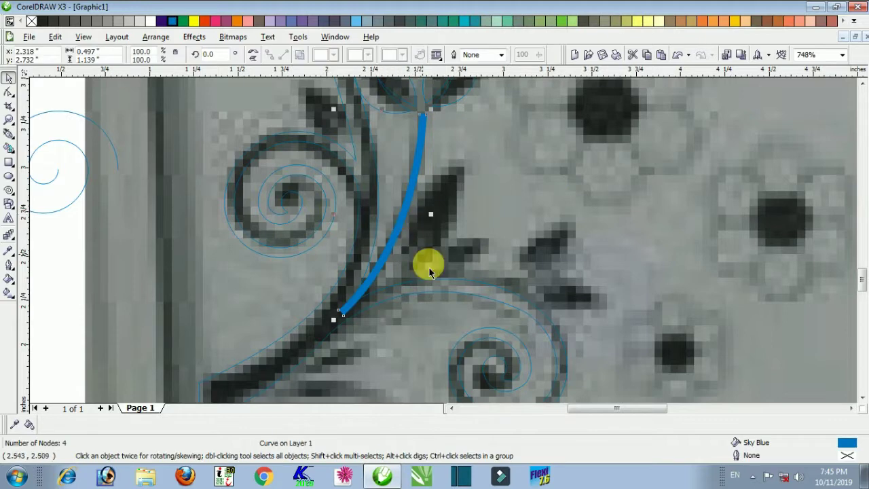
pyautogui.keyDown('shift'); pyautogui.click(447, 279); pyautogui.keyUp('shift')
pyautogui.hotkey('ctrl', 'l')
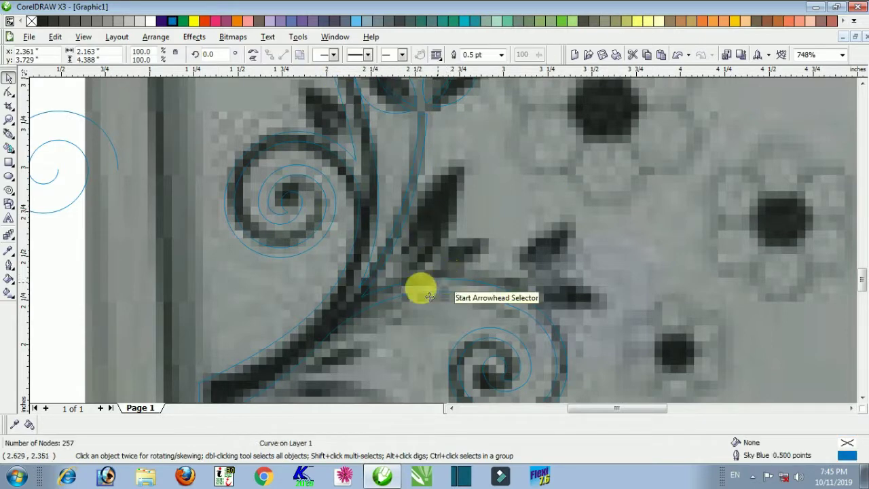
# Step: Draw a closed two-node path about 0.40 by 0.68 inches along the large dark leaf above the arched stem and make its segments curves
pyautogui.click(9, 133)
pyautogui.click(470, 141)
pyautogui.click(400, 263)
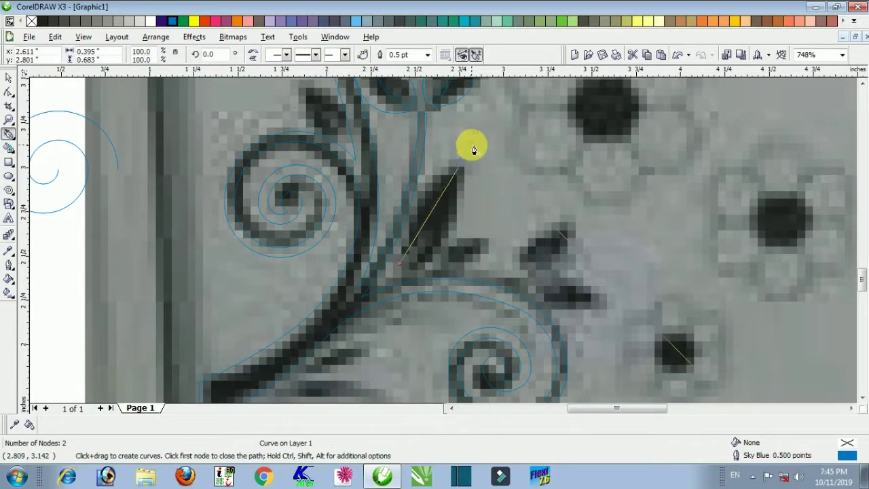
pyautogui.click(8, 92)
pyautogui.moveTo(485, 127); pyautogui.dragTo(378, 279)
pyautogui.click(155, 58)
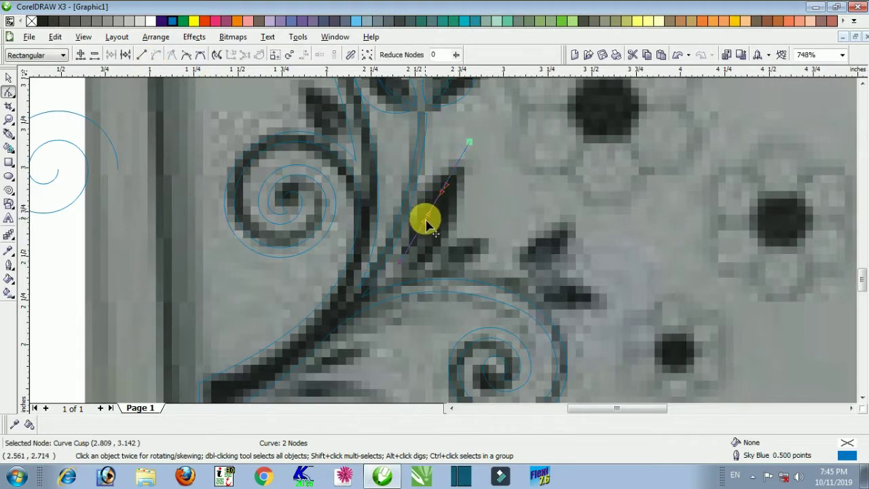
# Step: Bend both sides of the path and adjust its tip to outline the large leaf
pyautogui.moveTo(426, 220); pyautogui.dragTo(448, 184)
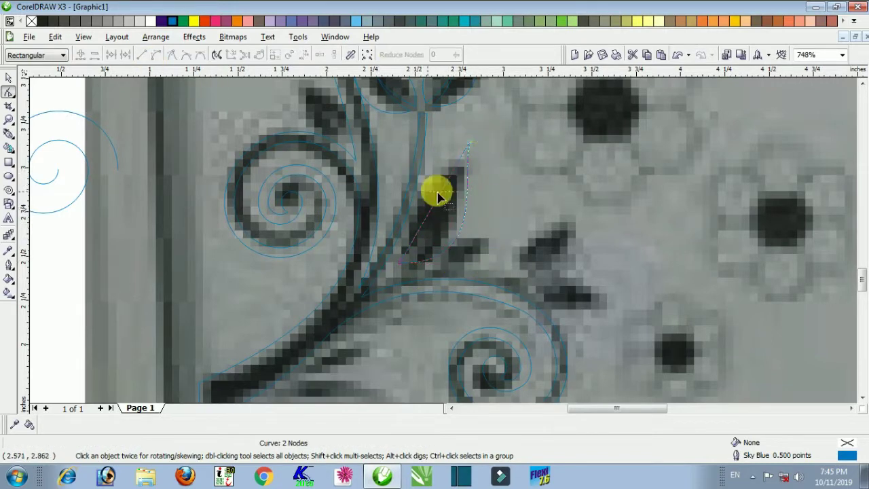
pyautogui.moveTo(421, 224); pyautogui.dragTo(413, 231)
pyautogui.moveTo(487, 264); pyautogui.dragTo(489, 265)
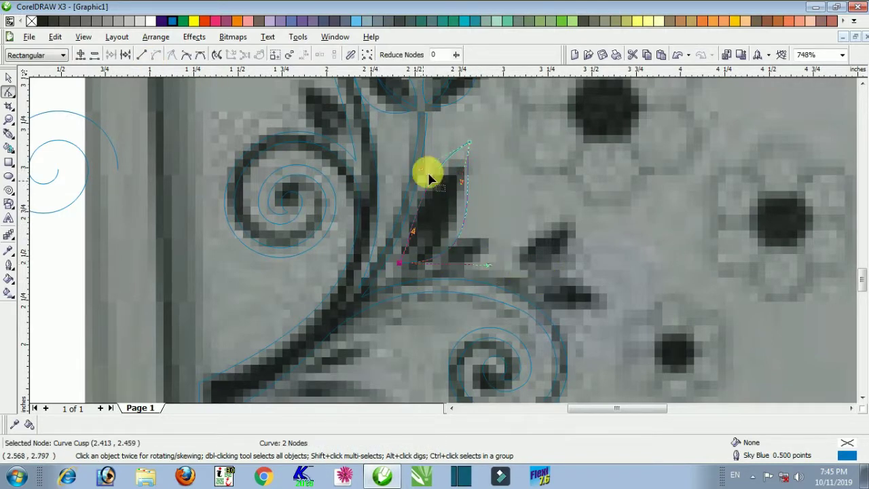
pyautogui.moveTo(469, 142); pyautogui.dragTo(474, 148)
pyautogui.moveTo(426, 174); pyautogui.dragTo(420, 164)
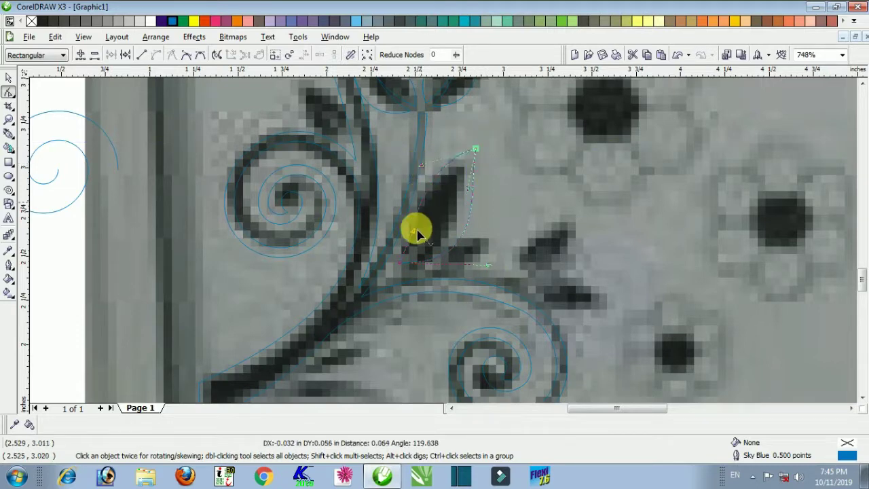
# Step: Draw a narrow closed vein shape about 0.36 by 0.38 inches from the leaf's middle past its base
pyautogui.click(8, 133)
pyautogui.moveTo(442, 212); pyautogui.dragTo(358, 290)
pyautogui.click(396, 274)
pyautogui.moveTo(439, 213); pyautogui.dragTo(428, 243)
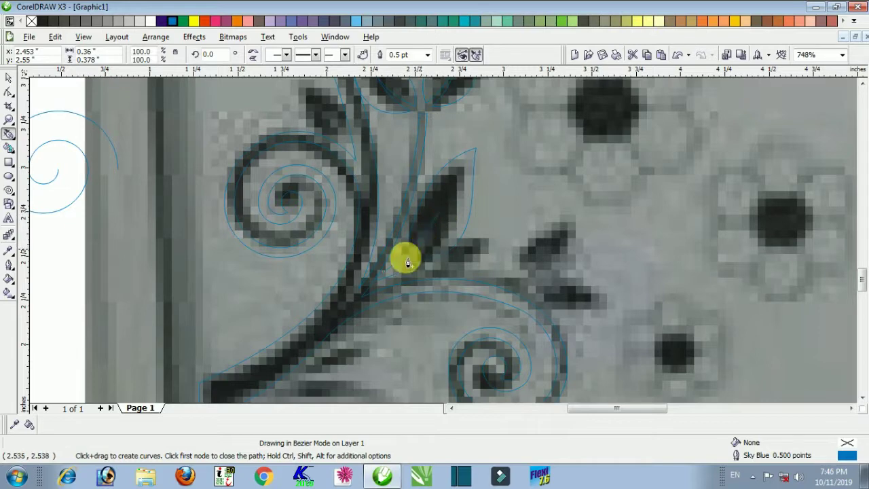
pyautogui.click(407, 263)
# Step: Cut the vein shape out of the large leaf with Back Minus Front
pyautogui.click(9, 79)
pyautogui.keyDown('shift'); pyautogui.click(464, 156); pyautogui.keyUp('shift')
pyautogui.click(401, 56)
pyautogui.click(451, 224)
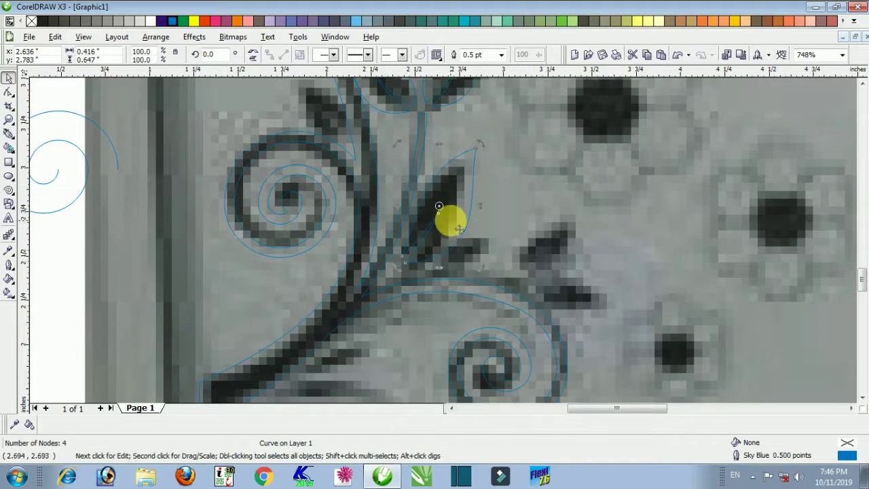
# Step: Copy the large leaf onto the upper small leaf above the lower-right spiral, scaled to 63.7% and rotated to 324.6°
pyautogui.click(439, 217)
pyautogui.moveTo(434, 217); pyautogui.dragTo(539, 232)
pyautogui.rightClick(539, 232)
pyautogui.click(556, 234)
pyautogui.moveTo(582, 156); pyautogui.dragTo(579, 232)
pyautogui.hotkey('ctrl', 't')
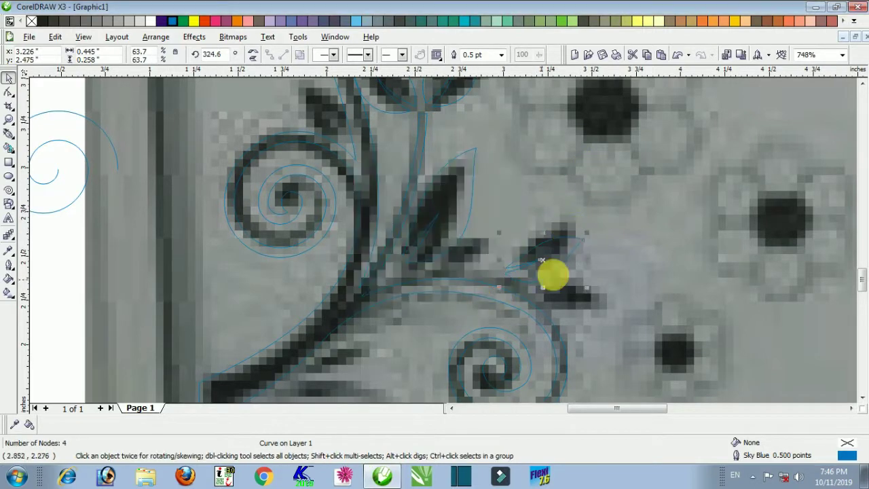
# Step: Copy the small leaf onto the dark leaf just below it and rotate the copy to point along that leaf
pyautogui.moveTo(556, 259); pyautogui.dragTo(594, 288)
pyautogui.rightClick(594, 289)
pyautogui.click(621, 272)
pyautogui.moveTo(626, 264); pyautogui.dragTo(634, 287)
pyautogui.rightClick(636, 289)
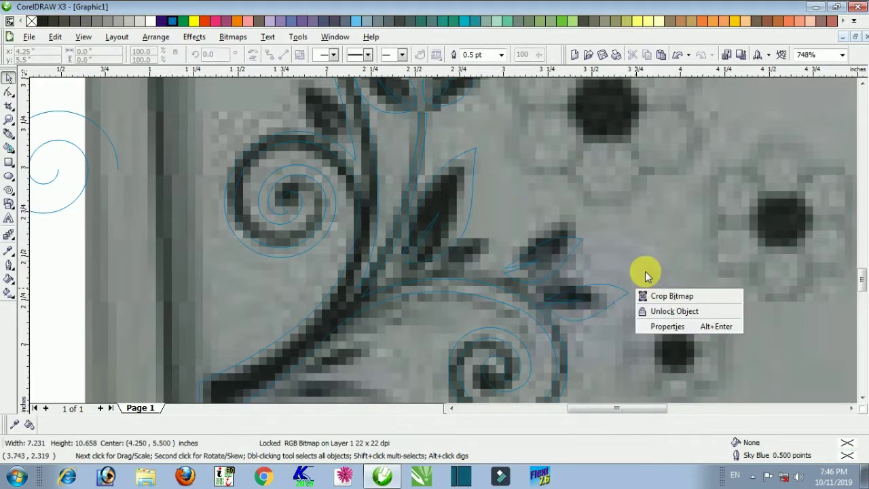
pyautogui.click(645, 276)
# Step: Place a copy of the large leaf on the dark leaf above the left spiral, rotated to 76.2° and scaled to 62.8%
pyautogui.scroll(-1, 428, 248)
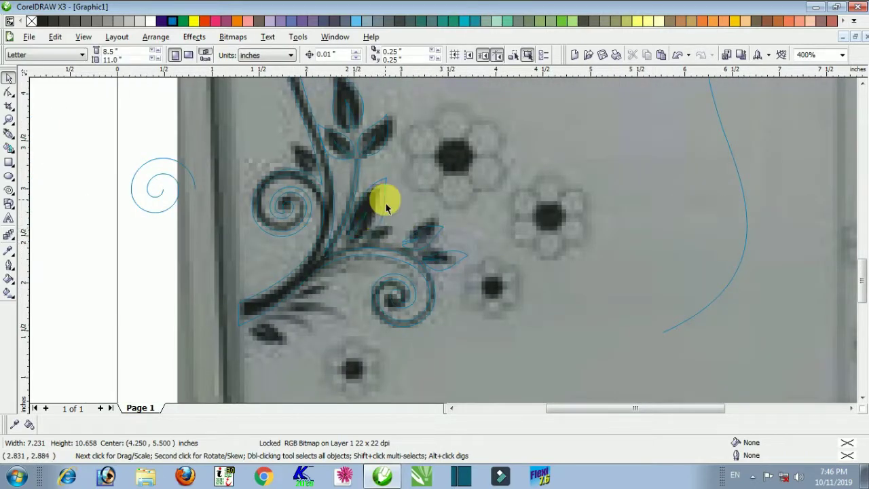
pyautogui.click(287, 107)
pyautogui.scroll(2, 229, 88)
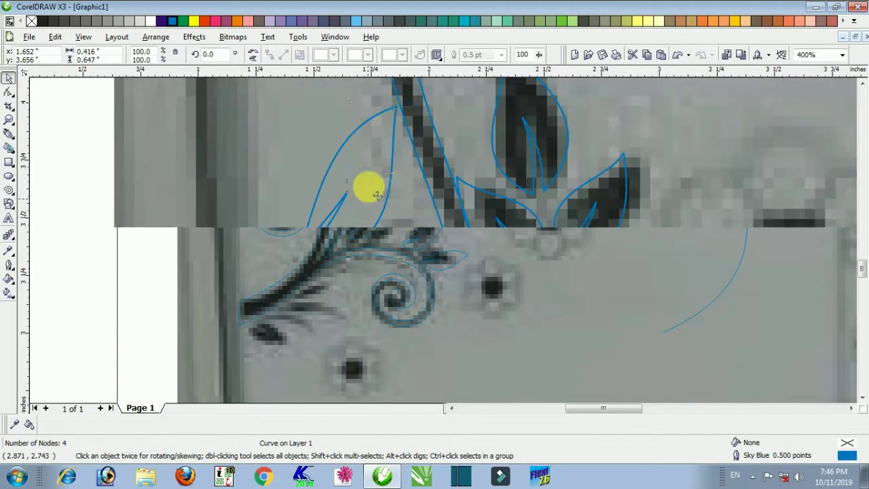
pyautogui.moveTo(295, 103); pyautogui.dragTo(209, 226)
pyautogui.click(155, 194)
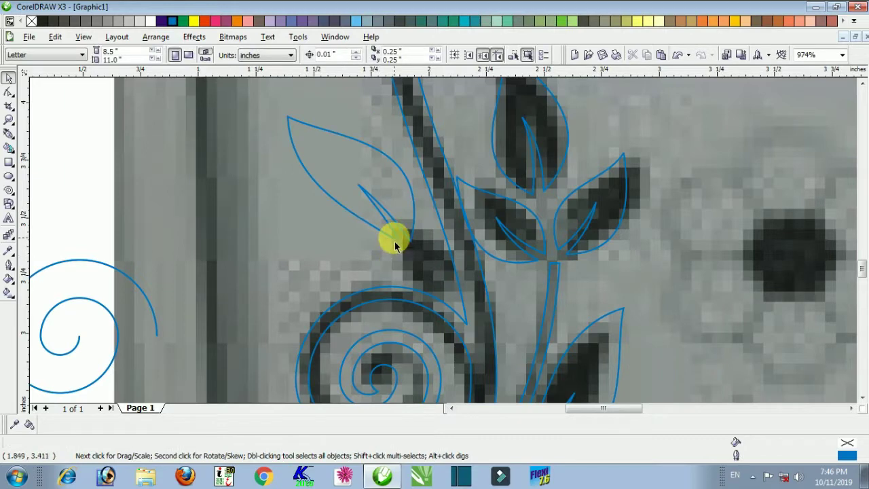
pyautogui.moveTo(396, 245); pyautogui.dragTo(414, 288)
pyautogui.moveTo(308, 167); pyautogui.dragTo(341, 205)
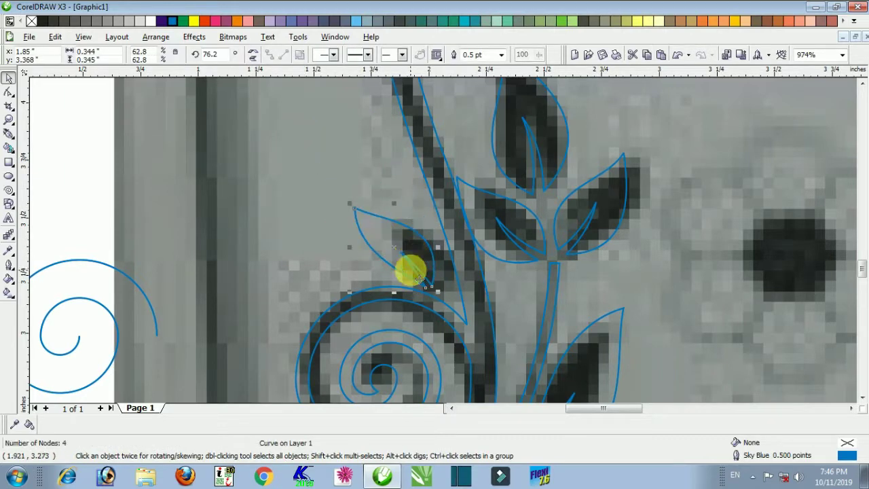
pyautogui.moveTo(419, 279); pyautogui.dragTo(441, 229)
# Step: Copy the three-leaf cluster next to the dark leaves at the upper left of the large spiral
pyautogui.scroll(-3, 448, 233)
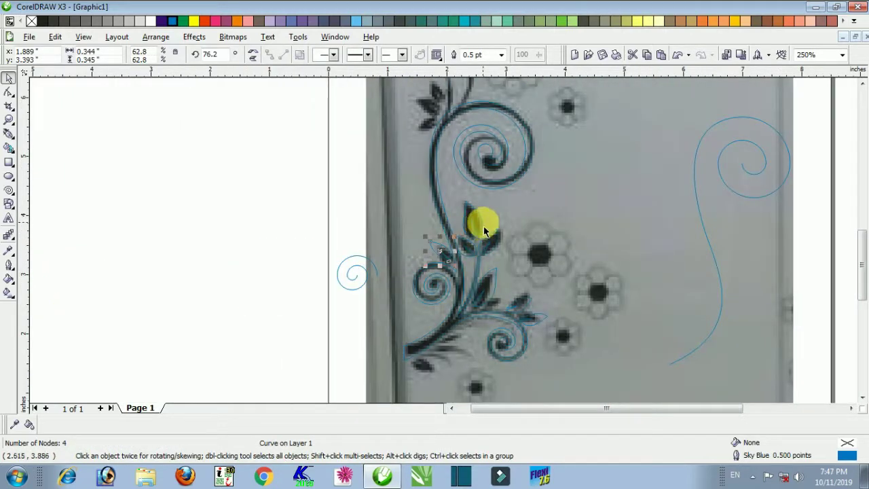
pyautogui.moveTo(529, 194); pyautogui.dragTo(404, 112)
pyautogui.rightClick(404, 112)
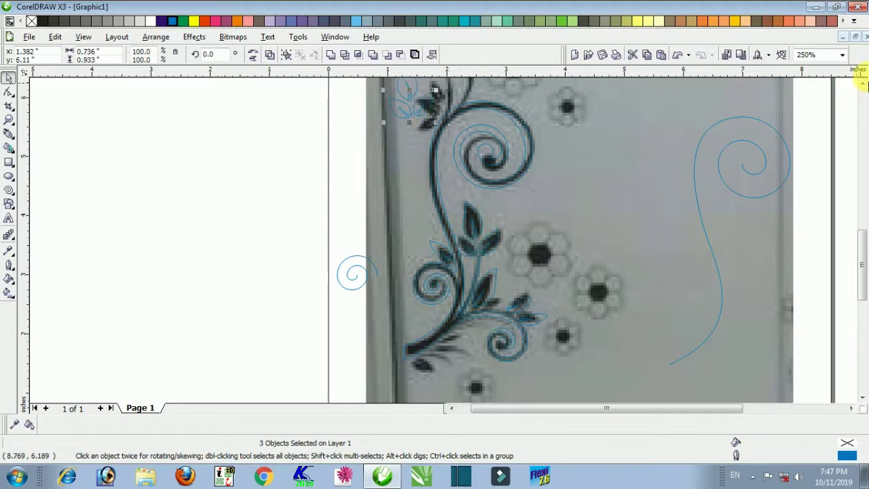
pyautogui.click(861, 84)
# Step: Rotate the copied three-leaf cluster by 49° and move its largest leaf out to the left of the photo
pyautogui.press('F2')
pyautogui.moveTo(384, 169); pyautogui.dragTo(532, 297)
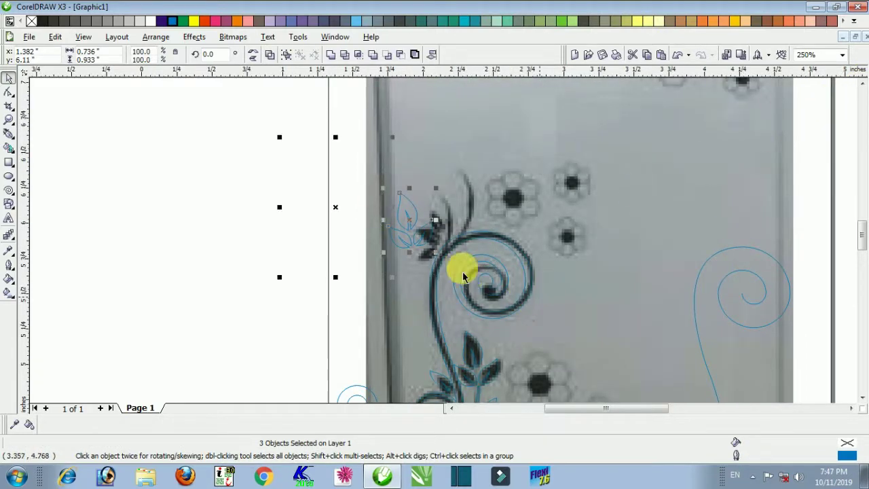
pyautogui.scroll(3, 451, 252)
pyautogui.click(368, 250)
pyautogui.moveTo(277, 131); pyautogui.dragTo(161, 210)
pyautogui.click(160, 194)
pyautogui.moveTo(313, 207); pyautogui.dragTo(166, 206)
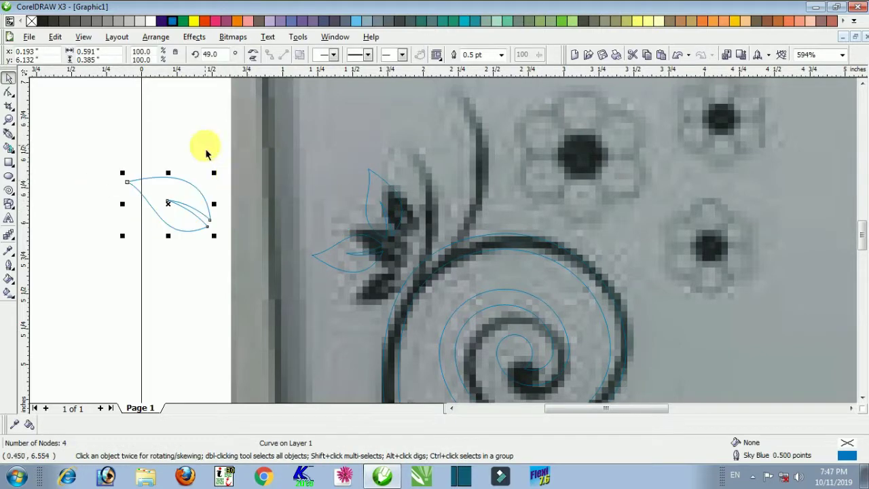
# Step: Position the rotated leaf copies over the middle and lower dark leaves of the cluster at the upper left of the large spiral
pyautogui.moveTo(208, 150); pyautogui.dragTo(395, 284)
pyautogui.click(225, 209)
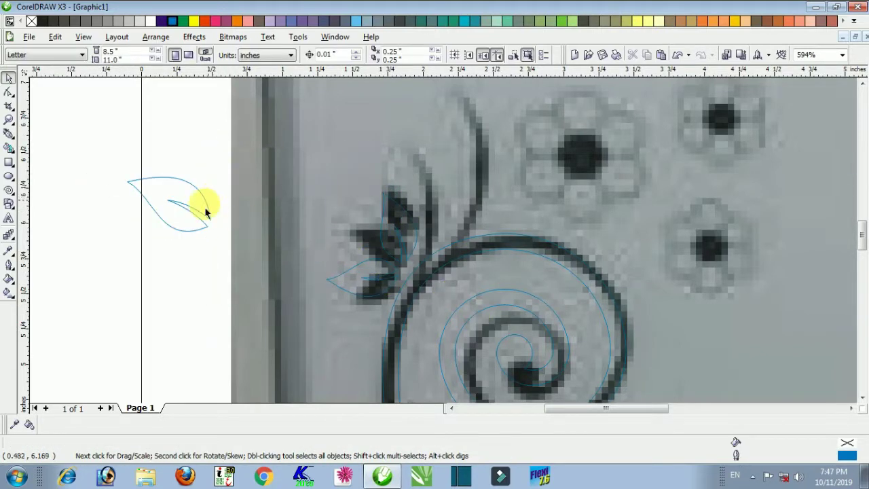
pyautogui.moveTo(202, 216); pyautogui.dragTo(370, 243)
pyautogui.moveTo(289, 201); pyautogui.dragTo(312, 216)
pyautogui.click(166, 200)
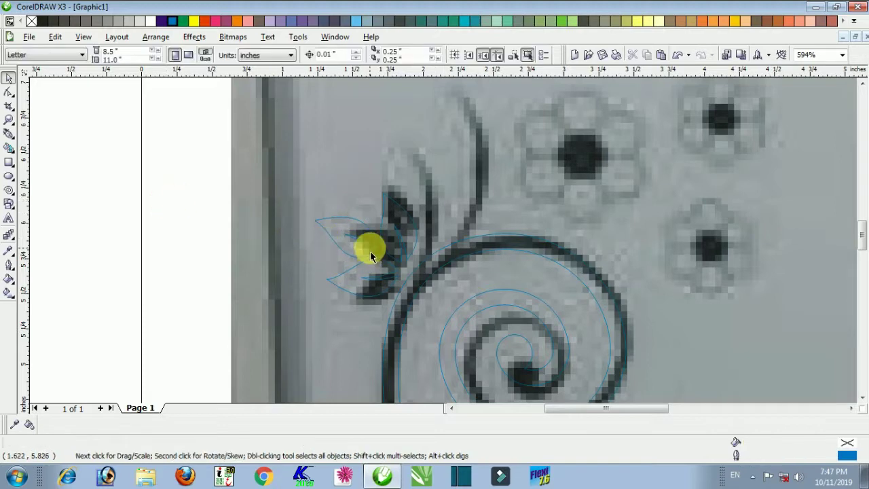
pyautogui.click(371, 249)
# Step: Draw a closed tapered stem with the Pen tool along the dark stem beside the upper leaf cluster, about 1.22 inches tall
pyautogui.click(8, 133)
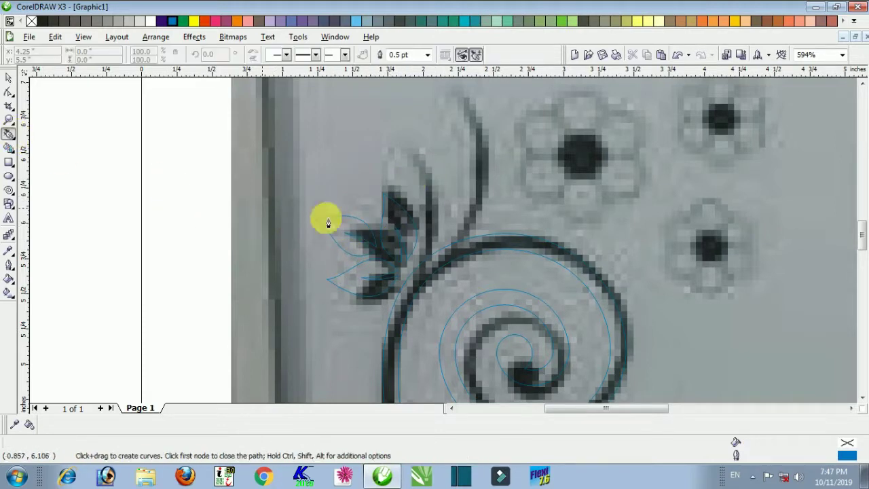
pyautogui.click(402, 123)
pyautogui.moveTo(399, 295); pyautogui.dragTo(341, 383)
pyautogui.click(398, 296)
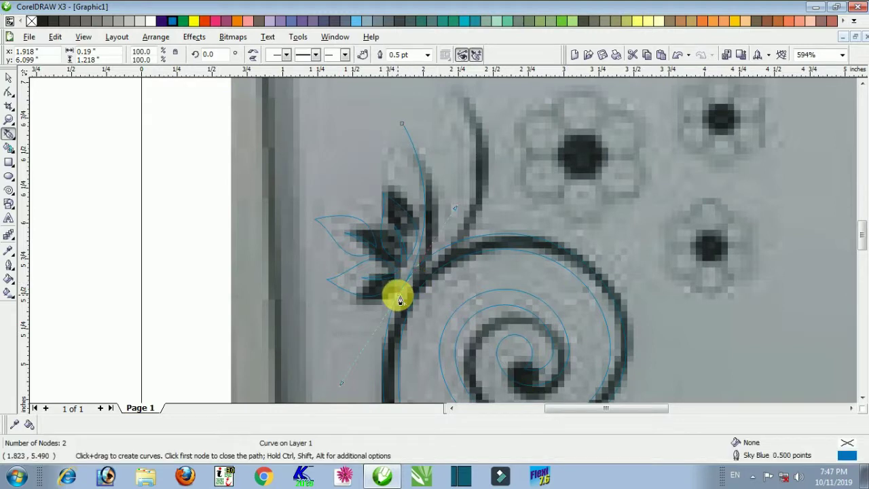
pyautogui.click(427, 269)
pyautogui.moveTo(402, 124); pyautogui.dragTo(477, 145)
# Step: Copy the tapered stem onto the taller dark stem to its right and adjust the node near its base
pyautogui.click(9, 79)
pyautogui.rightClick(477, 145)
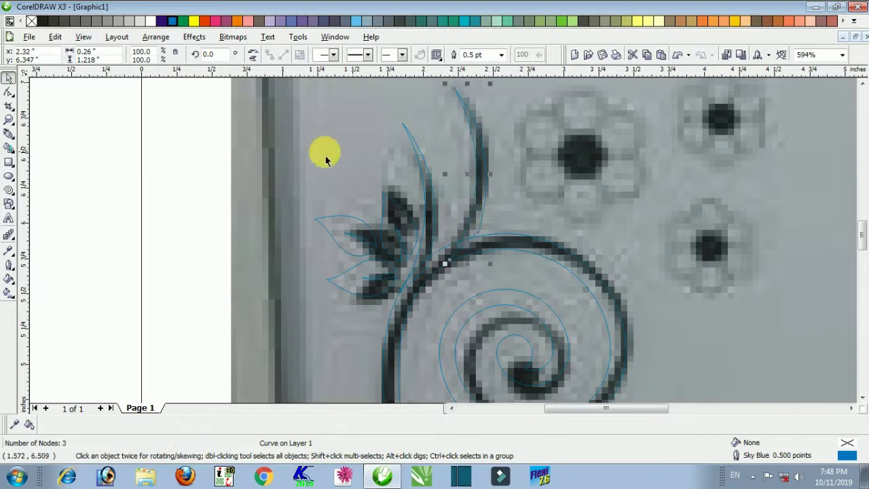
pyautogui.click(203, 163)
pyautogui.doubleClick(482, 222)
pyautogui.moveTo(479, 232); pyautogui.dragTo(471, 242)
# Step: Weld the two tapered stems to the large spiral scroll
pyautogui.click(9, 77)
pyautogui.keyDown('shift'); pyautogui.click(511, 233); pyautogui.keyUp('shift')
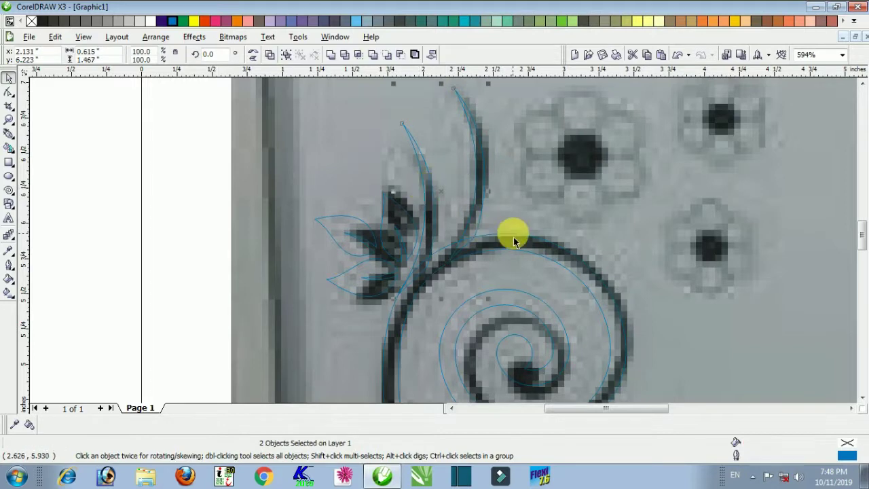
pyautogui.click(333, 54)
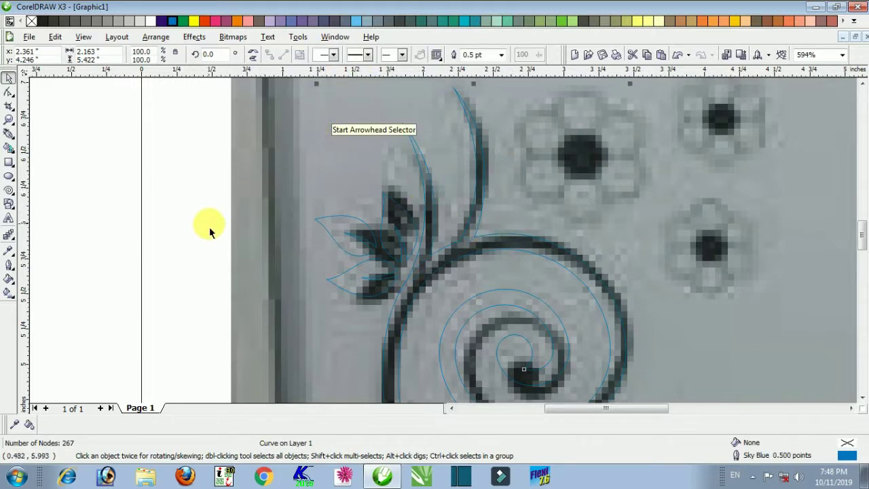
# Step: Remove the sharp corner where the taller stem meets the spiral by deleting the extra node on its left side
pyautogui.press('F10')
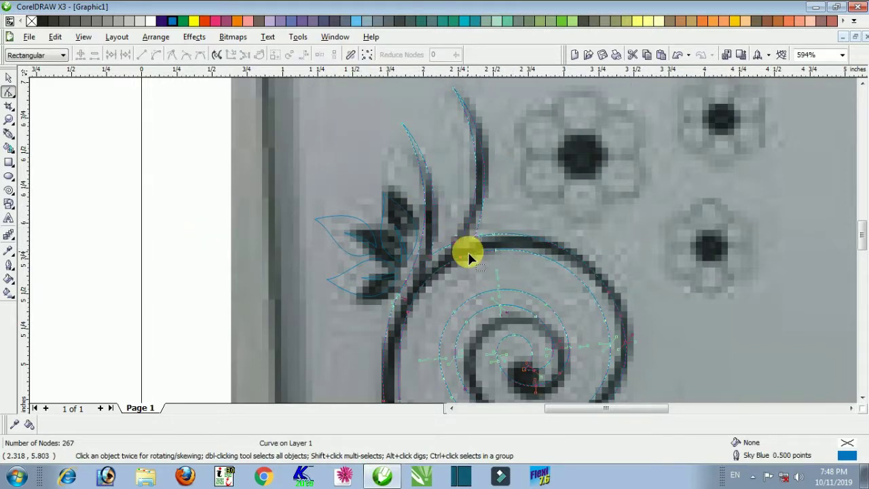
pyautogui.scroll(3, 493, 262)
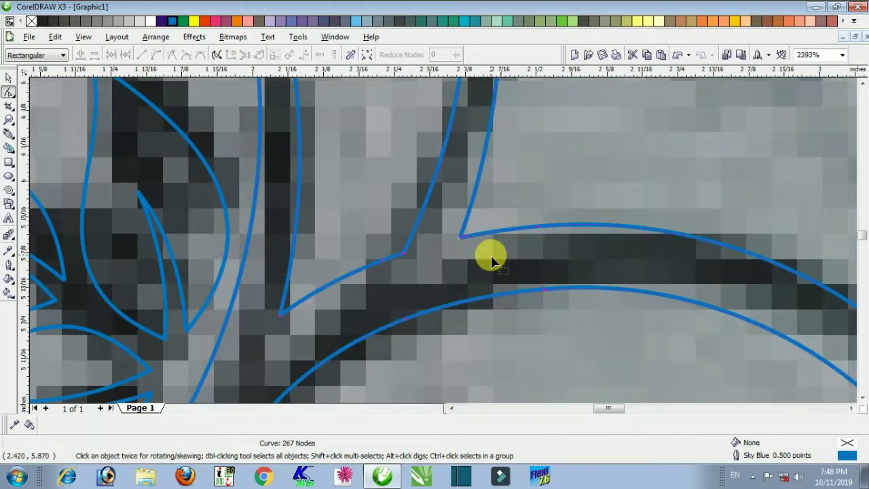
pyautogui.click(365, 269)
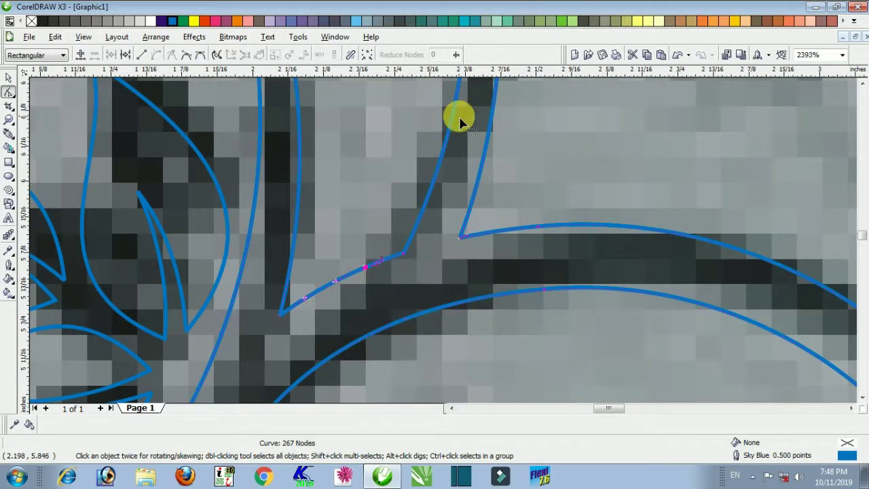
pyautogui.press('Delete')
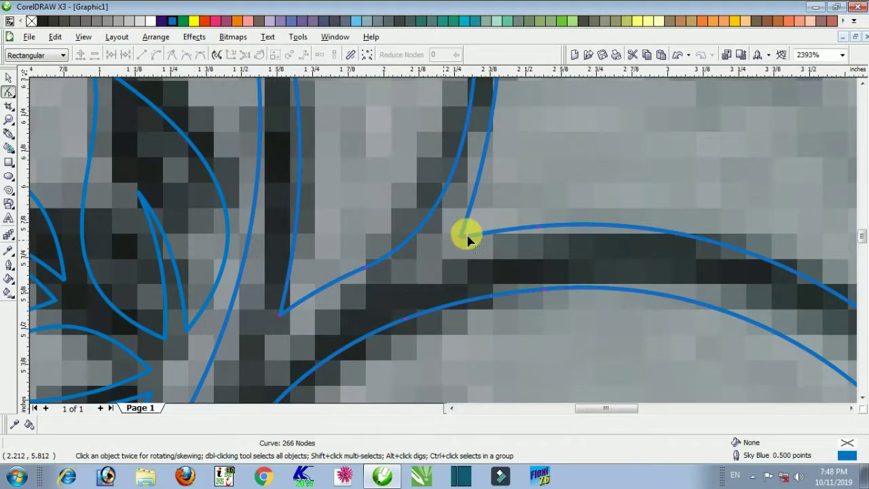
# Step: Adjust the nodes and handles near the tip and right side of the taller upper stem to follow the photo
pyautogui.scroll(-5, 466, 233)
pyautogui.moveTo(414, 125); pyautogui.dragTo(454, 106)
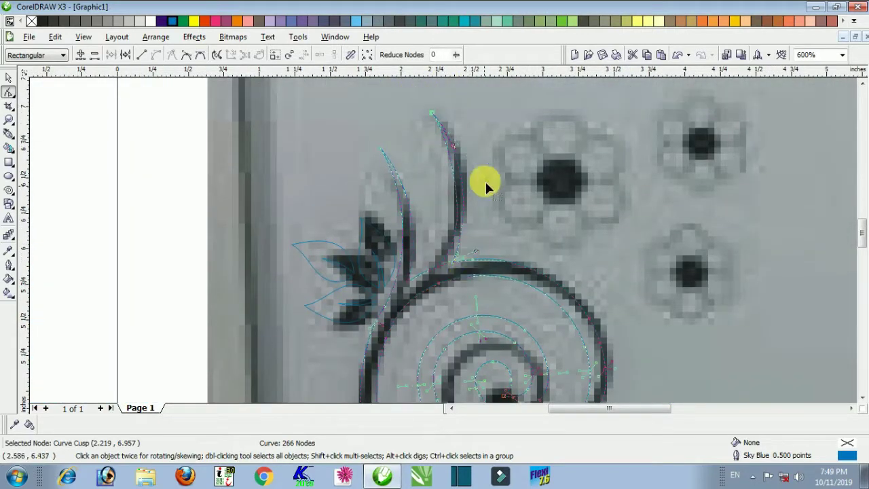
pyautogui.moveTo(452, 146); pyautogui.dragTo(452, 145)
pyautogui.moveTo(471, 233); pyautogui.dragTo(472, 233)
# Step: Reshape the curve joining the two upper stems at the spiral so the junction flows smoothly
pyautogui.scroll(4, 404, 248)
pyautogui.moveTo(395, 242); pyautogui.dragTo(399, 246)
pyautogui.moveTo(345, 248); pyautogui.dragTo(346, 242)
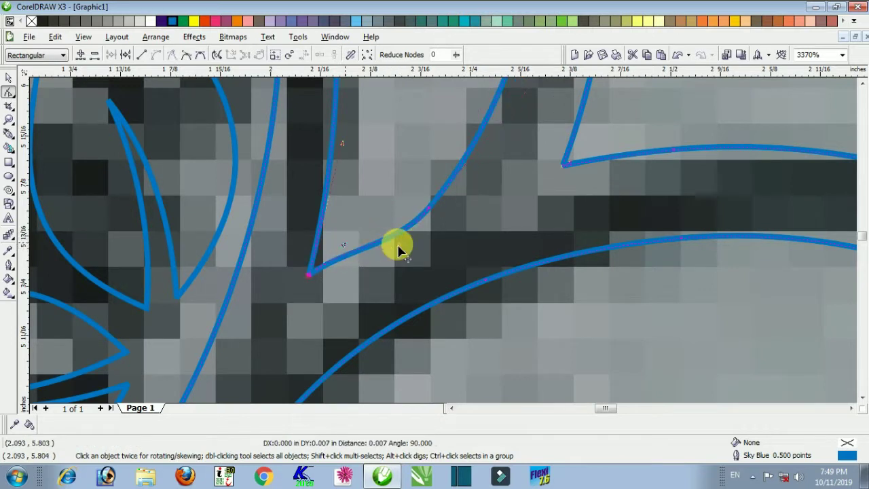
pyautogui.click(429, 209)
pyautogui.moveTo(400, 250); pyautogui.dragTo(364, 262)
pyautogui.scroll(-2, 445, 246)
pyautogui.scroll(-3, 446, 245)
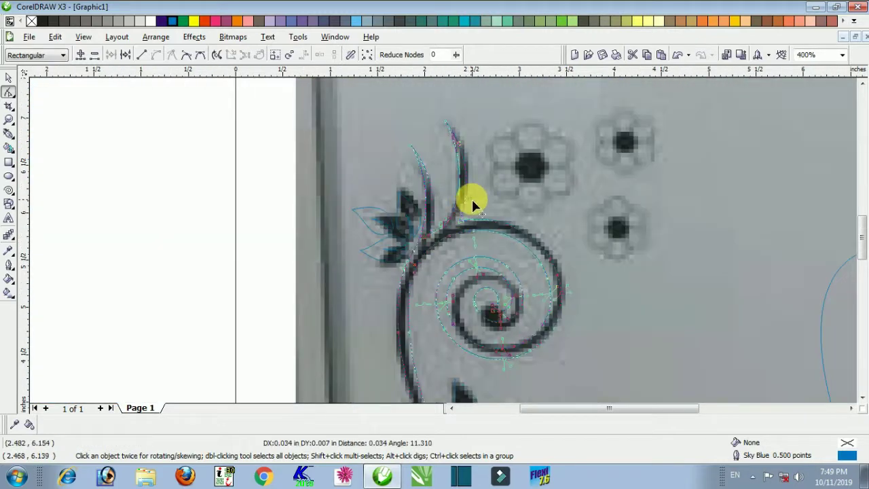
pyautogui.press('space')
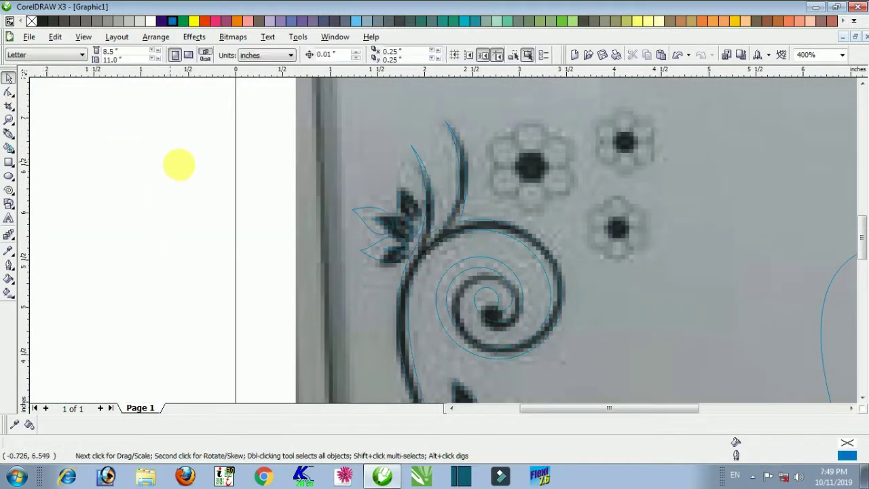
# Step: Copy the right leaf of the middle three-leaf cluster to just below the base of the main stem
pyautogui.scroll(-3, 465, 258)
pyautogui.moveTo(405, 190); pyautogui.dragTo(641, 365)
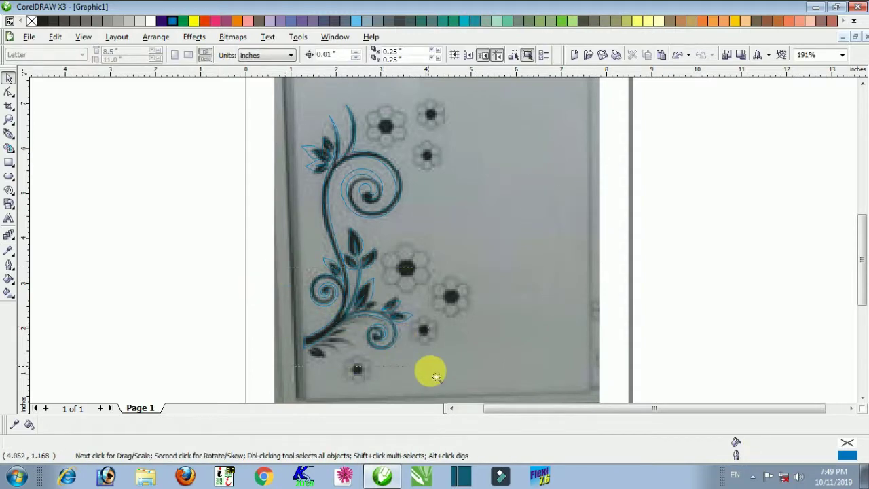
pyautogui.scroll(2, 319, 356)
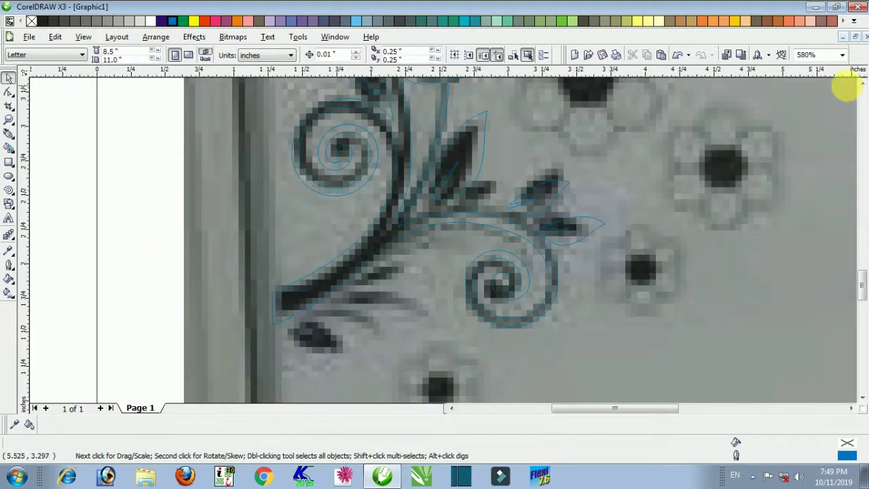
pyautogui.doubleClick(862, 83)
pyautogui.moveTo(456, 139); pyautogui.dragTo(348, 389)
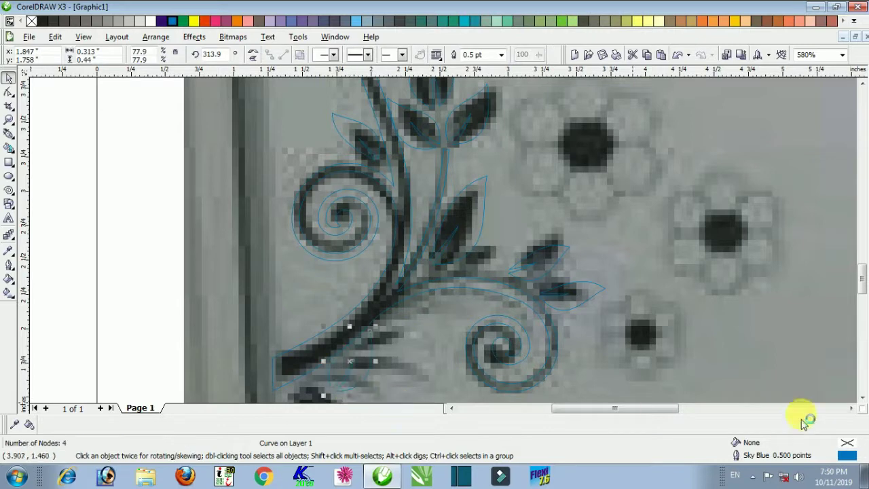
pyautogui.doubleClick(862, 398)
# Step: Mirror the copied leaf, move it onto the dark leaf below the stem base and rotate it to 84.2°
pyautogui.click(253, 57)
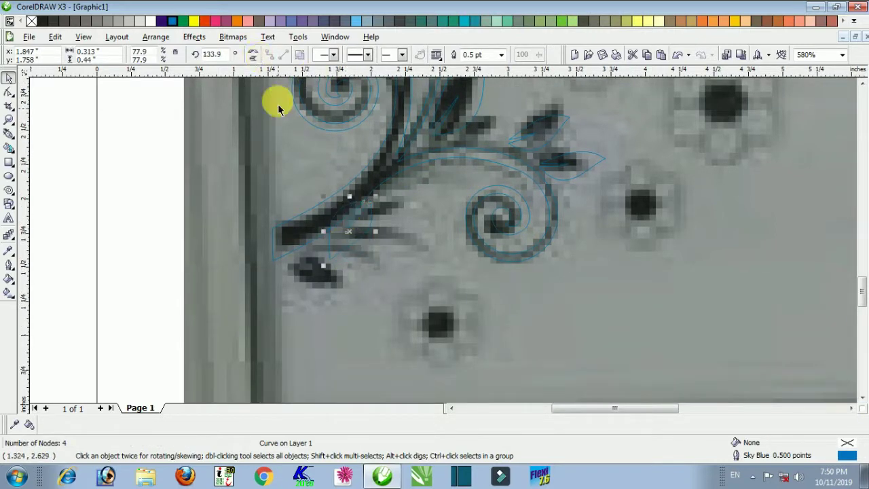
pyautogui.moveTo(365, 216); pyautogui.dragTo(337, 277)
pyautogui.click(336, 277)
pyautogui.moveTo(346, 325); pyautogui.dragTo(352, 280)
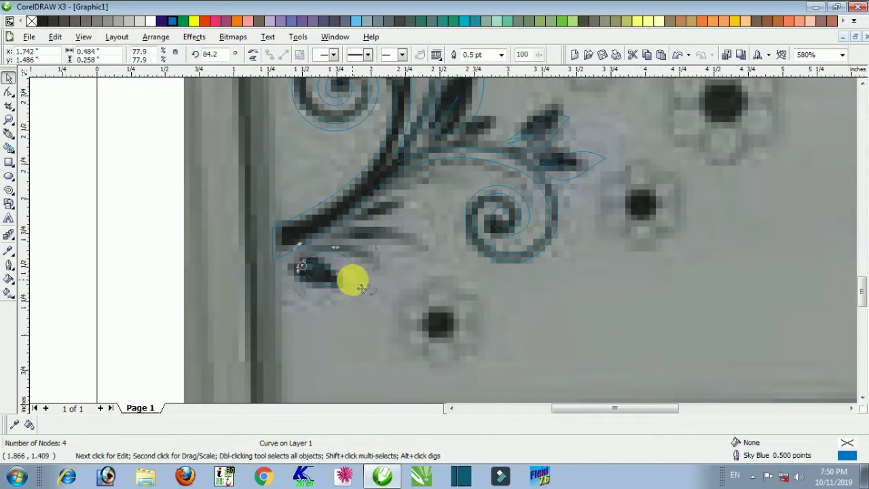
pyautogui.click(136, 215)
# Step: Draw a closed tapered blade about 0.98 inches long with the Pen tool over the dark blade right of the stem base
pyautogui.click(9, 134)
pyautogui.click(431, 249)
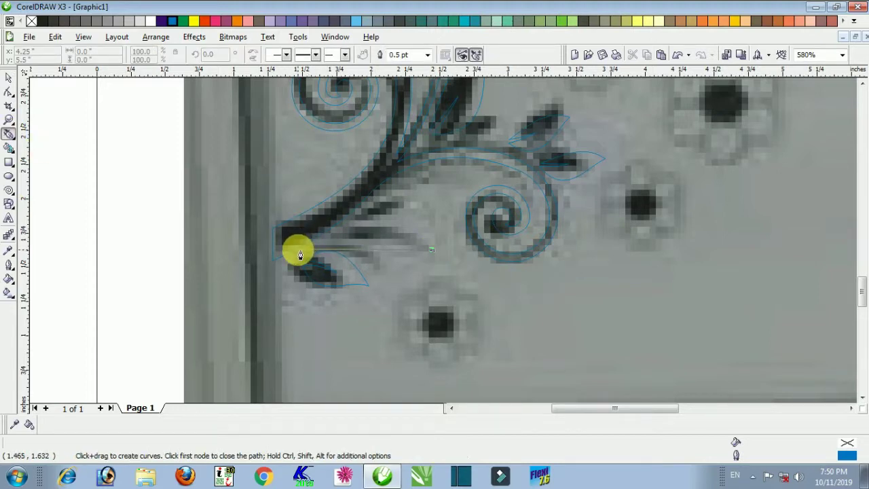
pyautogui.moveTo(300, 255); pyautogui.dragTo(227, 275)
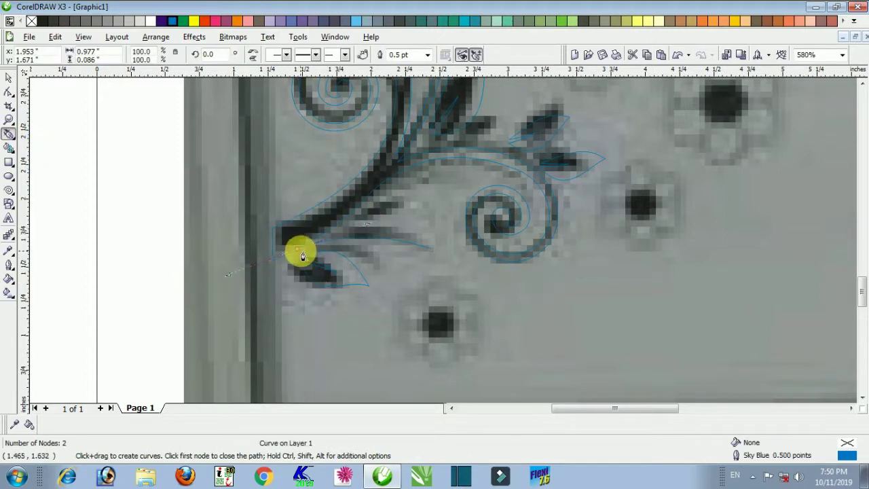
pyautogui.moveTo(430, 248); pyautogui.dragTo(378, 215)
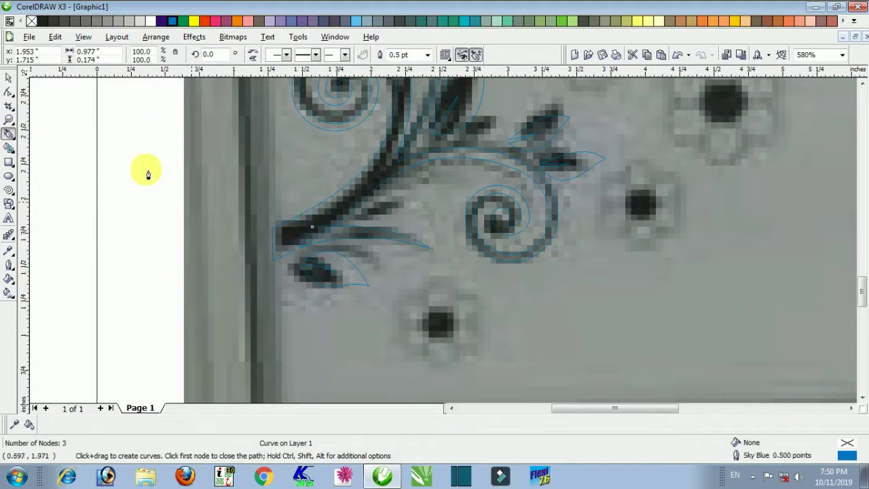
pyautogui.press('space')
# Step: Make a copy of the blade rotated 15° and scaled to 75.6%, and place it on the dark blade just above
pyautogui.click(435, 249)
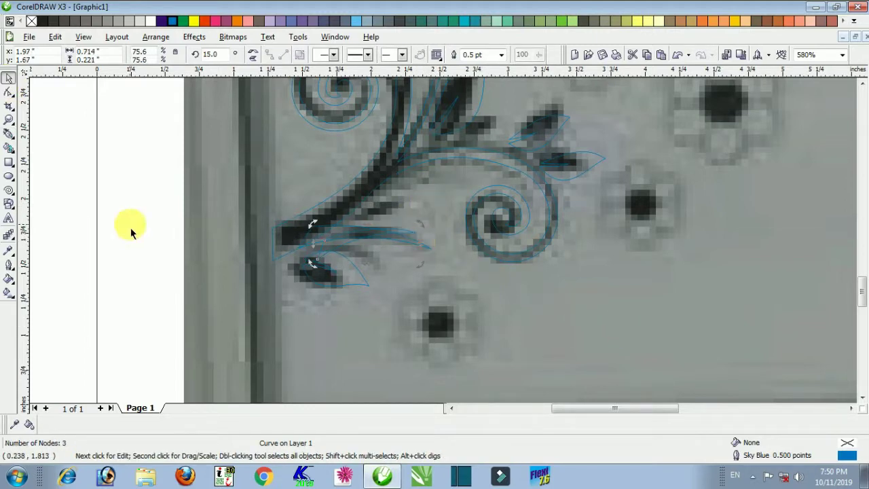
pyautogui.click(132, 228)
pyautogui.moveTo(347, 245); pyautogui.dragTo(350, 200)
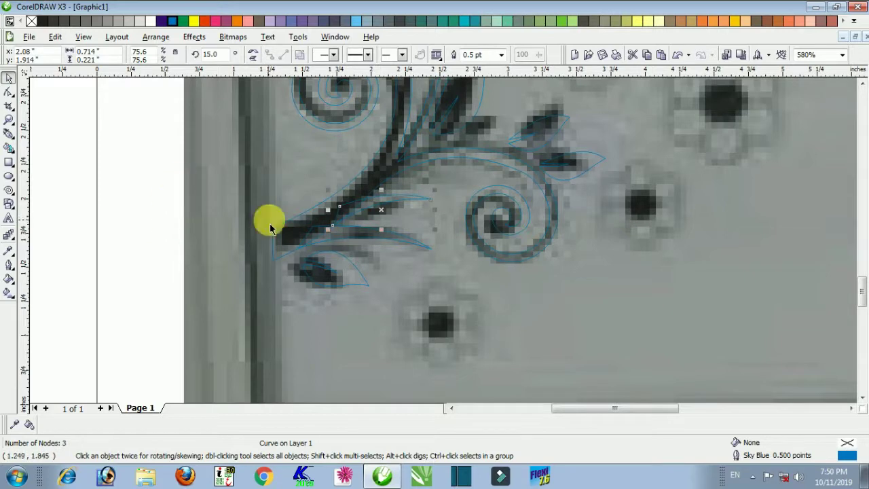
# Step: Weld both tapered blades to the base of the main stem
pyautogui.keyDown('shift'); pyautogui.click(357, 241); pyautogui.keyUp('shift')
pyautogui.keyDown('shift'); pyautogui.click(276, 233); pyautogui.keyUp('shift')
pyautogui.click(165, 213)
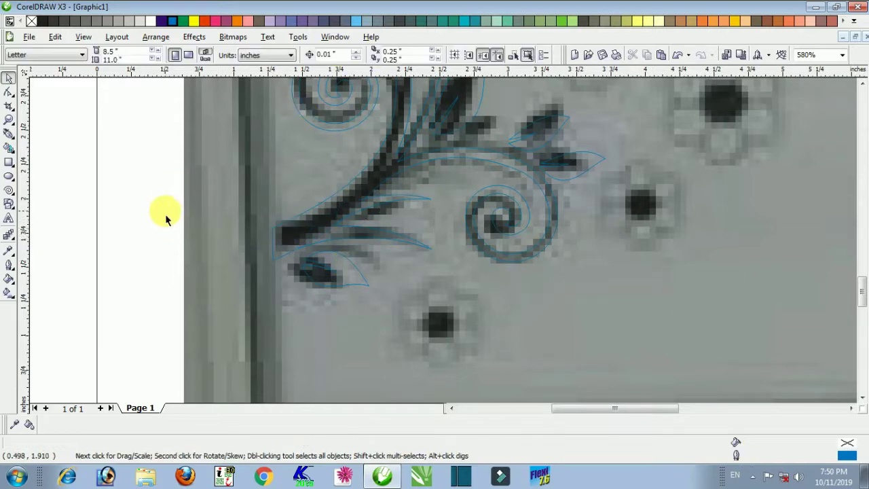
# Step: Select all the traced floral shapes, fill them with Sky Blue and remove their outlines
pyautogui.scroll(-4, 490, 336)
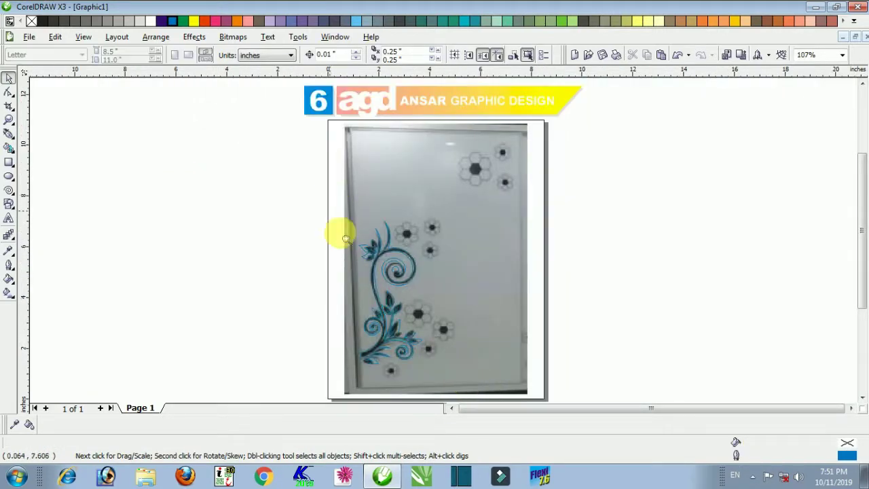
pyautogui.scroll(2, 501, 353)
pyautogui.moveTo(282, 97); pyautogui.dragTo(525, 338)
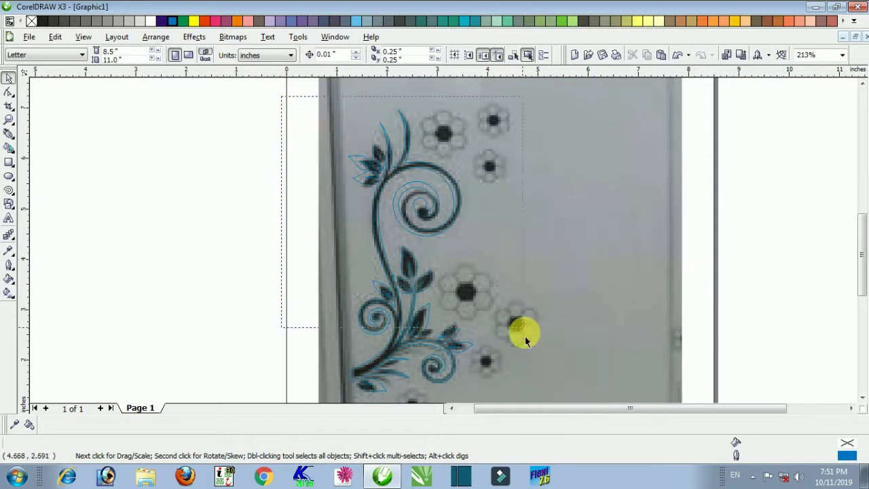
pyautogui.moveTo(550, 399); pyautogui.dragTo(550, 400)
pyautogui.click(171, 21)
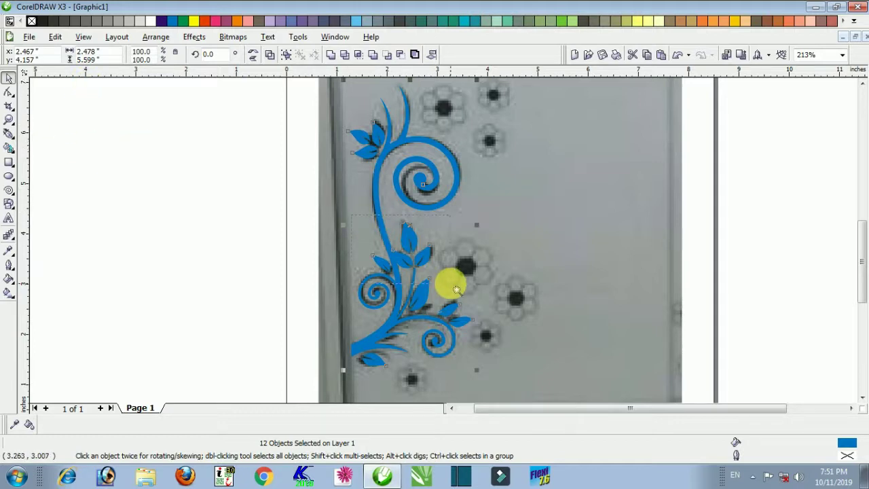
# Step: Shift the left leaf of the middle cluster clear of the main stem and move the top leaf slightly down and right
pyautogui.scroll(4, 455, 288)
pyautogui.click(41, 213)
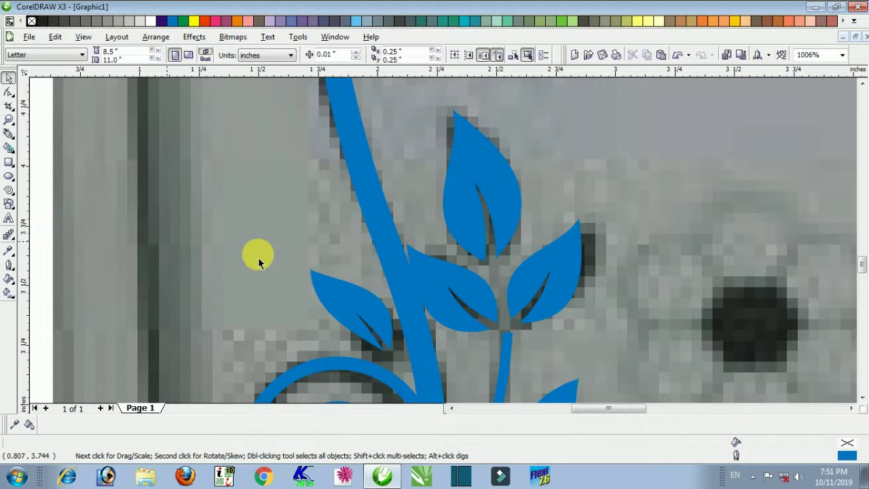
pyautogui.click(458, 290)
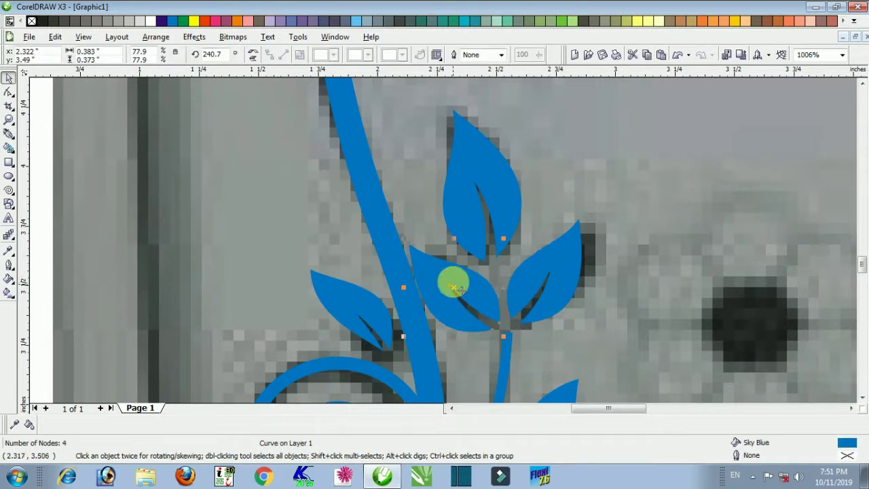
pyautogui.click(538, 300)
pyautogui.click(504, 233)
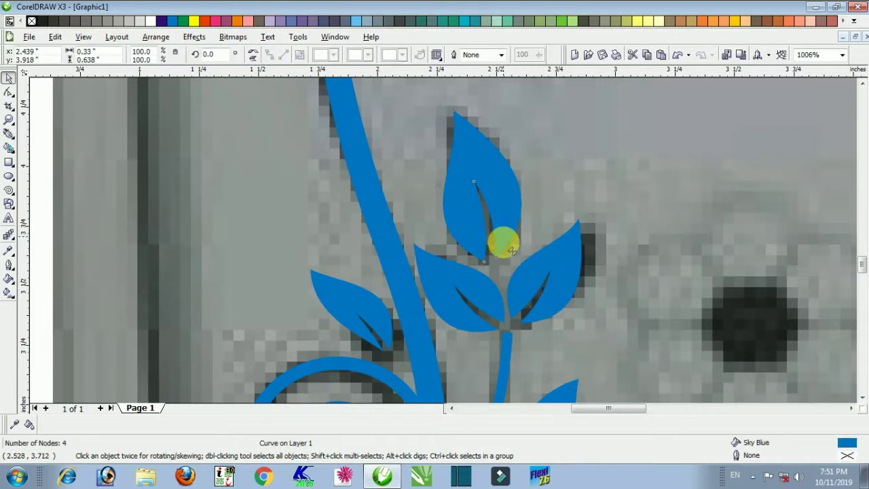
pyautogui.moveTo(511, 250); pyautogui.dragTo(514, 264)
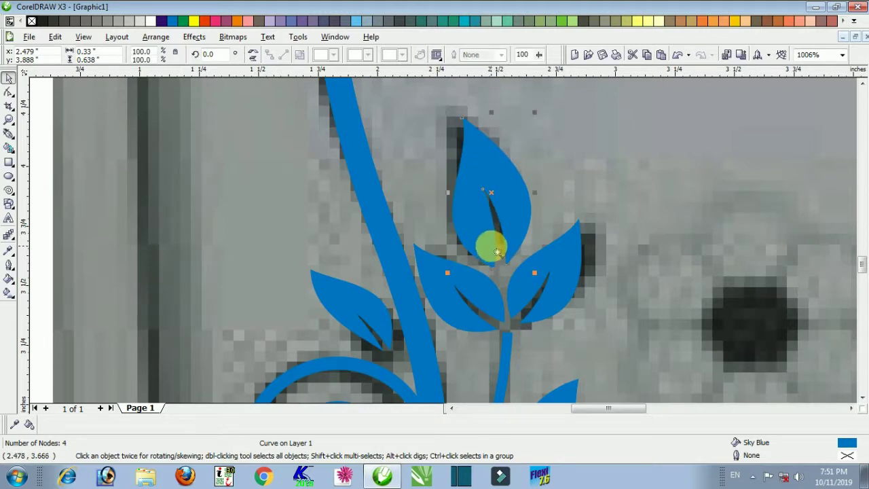
pyautogui.scroll(-4, 497, 252)
pyautogui.click(6, 93)
pyautogui.click(9, 79)
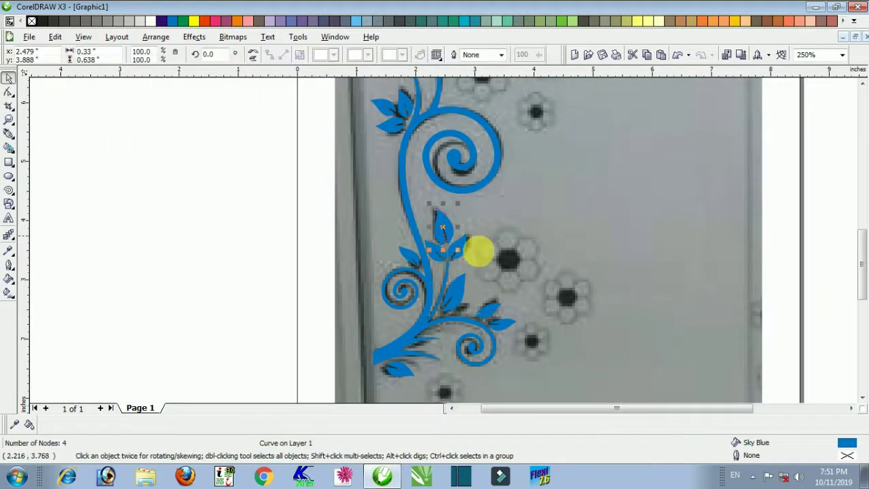
pyautogui.click(862, 398)
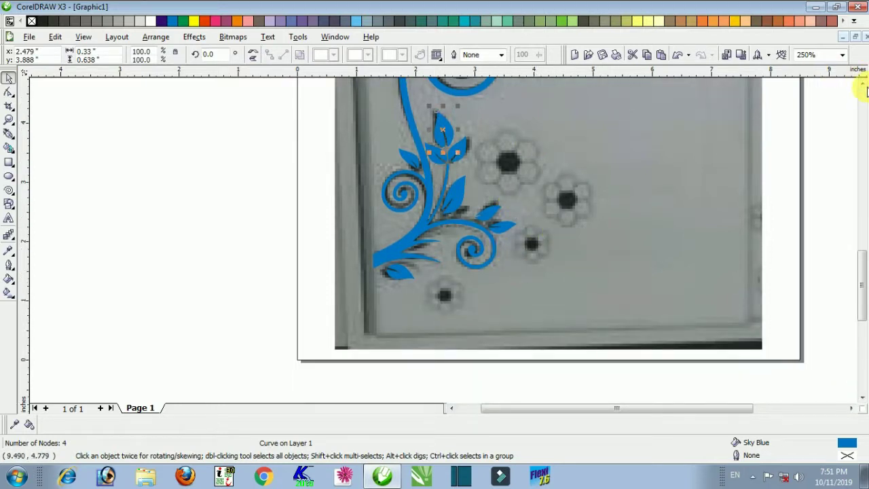
# Step: Draw a six-sided polygon about 0.645 by 0.745 inches beside the large flower near the photo's upper right corner
pyautogui.click(863, 87)
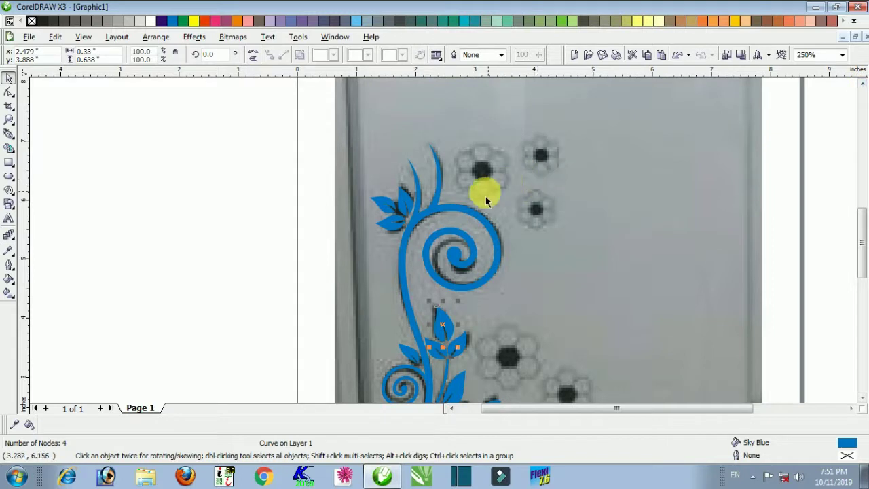
pyautogui.scroll(-3, 467, 181)
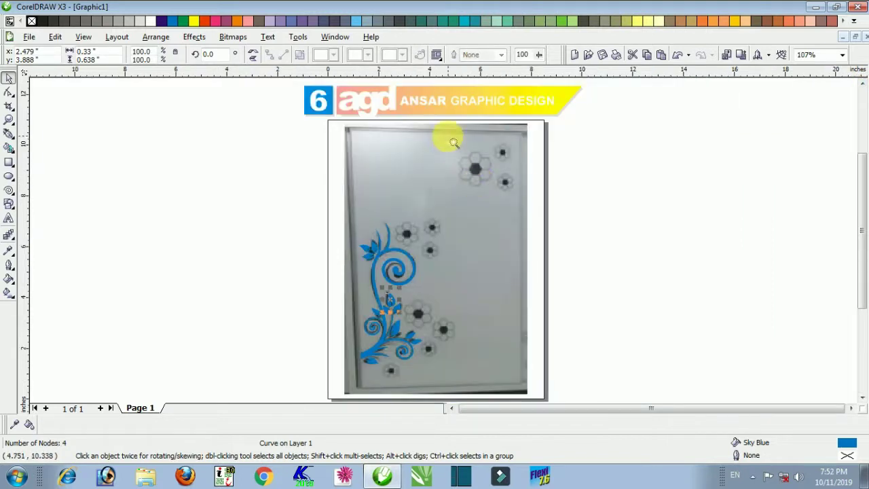
pyautogui.scroll(4, 543, 206)
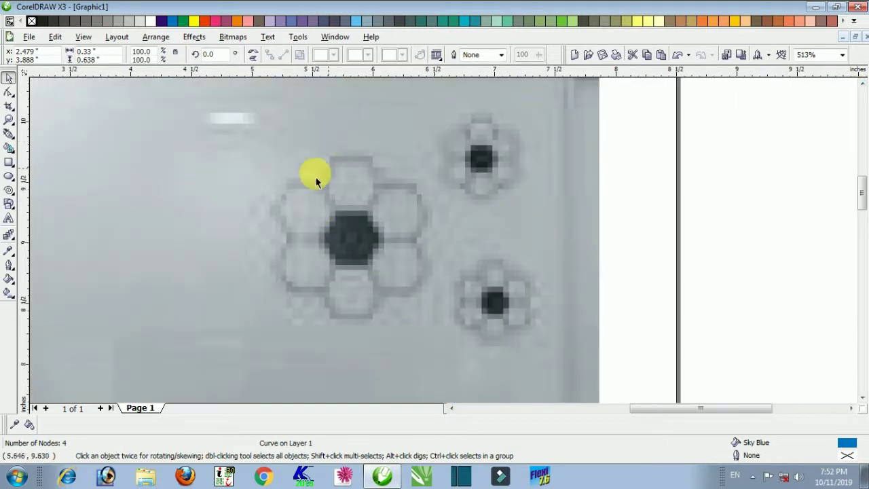
pyautogui.click(11, 192)
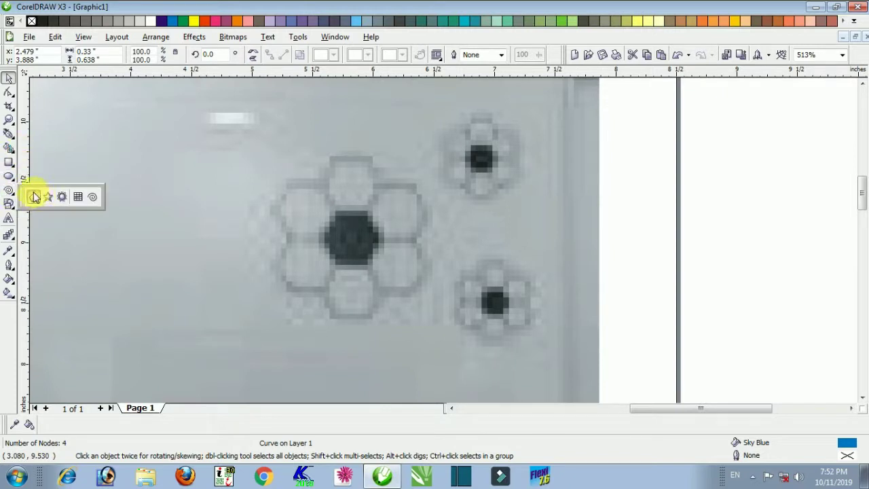
pyautogui.click(33, 197)
pyautogui.moveTo(263, 133)
pyautogui.mouseDown()
pyautogui.moveTo(326, 201)
pyautogui.moveTo(309, 161)
pyautogui.moveTo(394, 251)
pyautogui.moveTo(519, 261)
pyautogui.moveTo(523, 249)
pyautogui.moveTo(532, 256)
pyautogui.mouseUp()
pyautogui.click(462, 292)
pyautogui.click(8, 78)
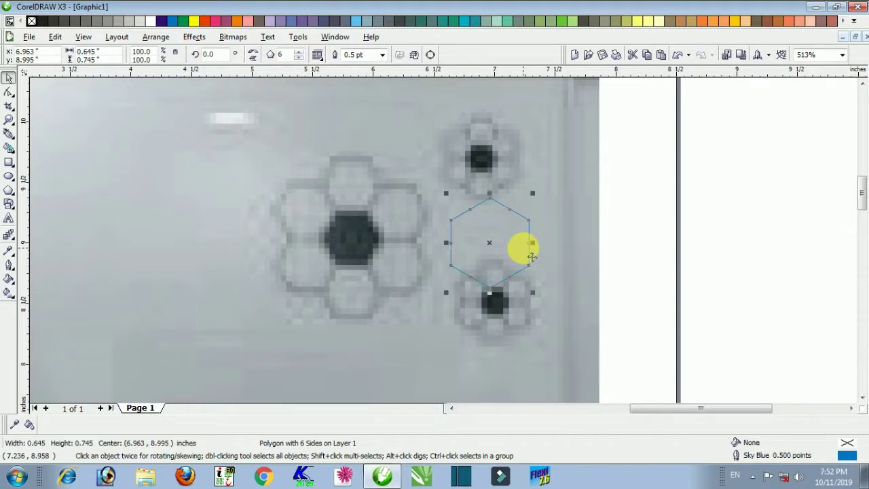
# Step: Rotate the hexagon to 330°, scale it to 74.6% and move it off the photo onto the page's right edge
pyautogui.click(531, 257)
pyautogui.moveTo(536, 188); pyautogui.dragTo(573, 216)
pyautogui.click(642, 230)
pyautogui.moveTo(512, 241); pyautogui.dragTo(373, 237)
pyautogui.moveTo(399, 196); pyautogui.dragTo(376, 218)
pyautogui.moveTo(340, 251); pyautogui.dragTo(695, 268)
pyautogui.click(851, 408)
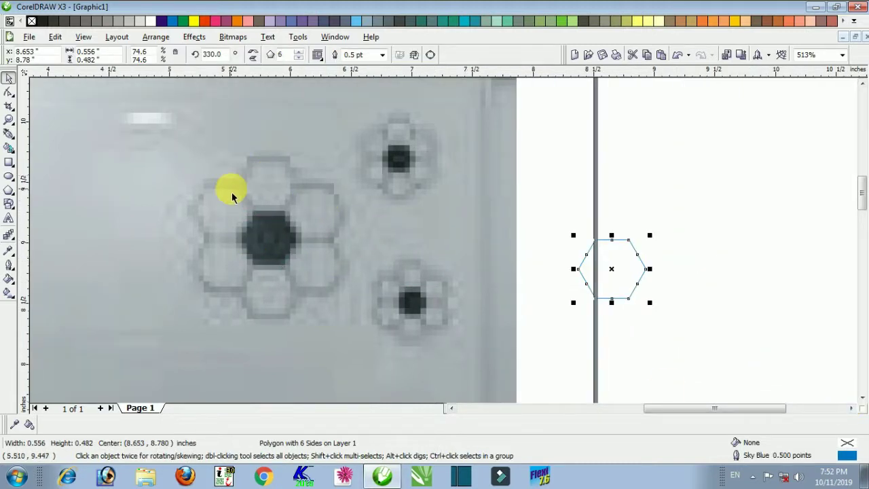
# Step: Duplicate the hexagon straight above the original and nudge the copy down towards their shared edge
pyautogui.moveTo(621, 264); pyautogui.dragTo(644, 212)
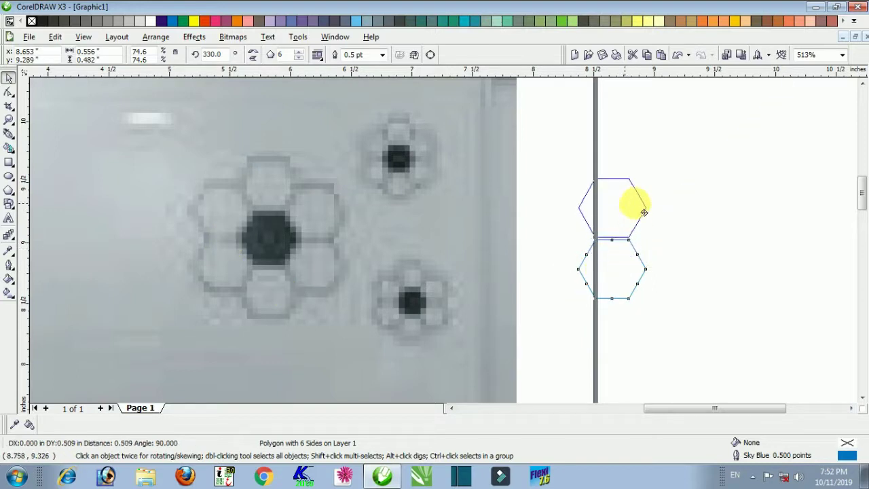
pyautogui.click(697, 229)
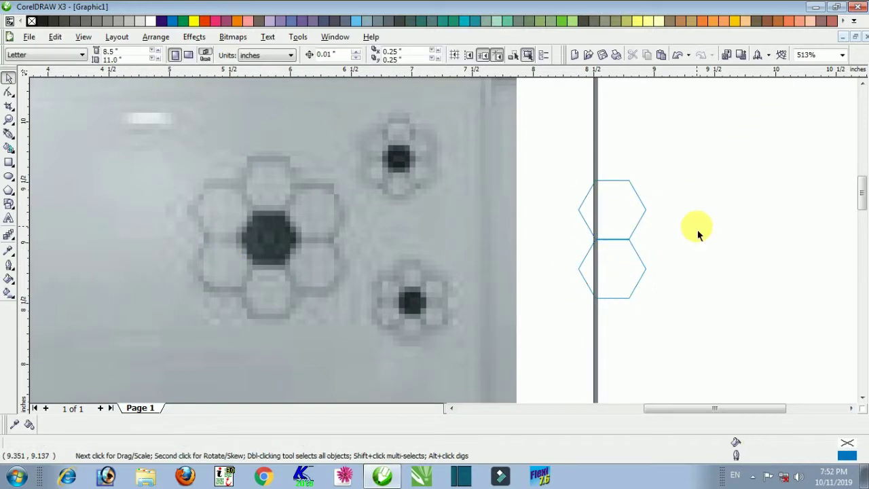
pyautogui.press('F2')
pyautogui.moveTo(554, 169); pyautogui.dragTo(691, 280)
pyautogui.click(490, 239)
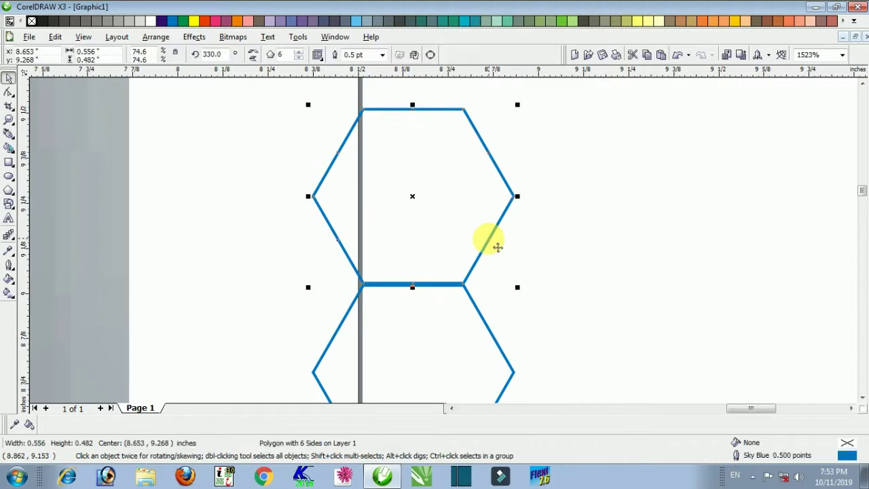
pyautogui.press('Down')
pyautogui.press('Down')
pyautogui.press('Up')
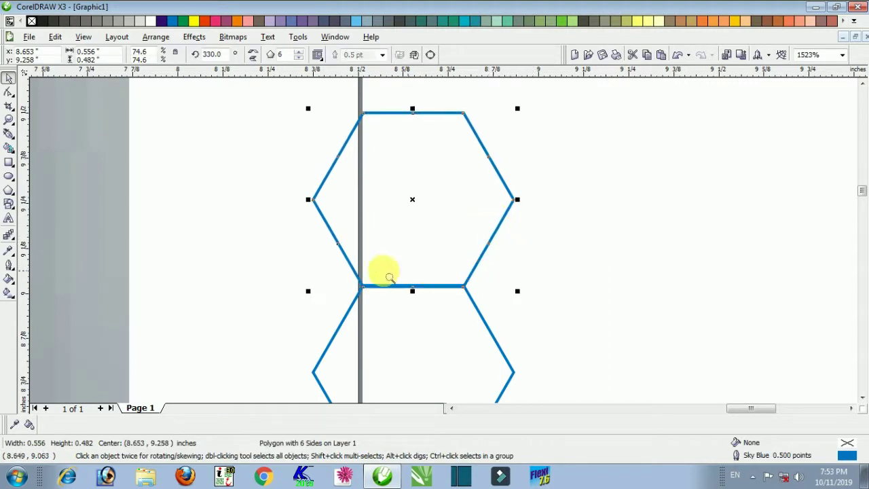
# Step: Copy the upper hexagon so its lower corner meets the lower hexagon's corner exactly, and delete the misaligned one
pyautogui.scroll(4, 384, 272)
pyautogui.moveTo(696, 185); pyautogui.dragTo(677, 202)
pyautogui.rightClick(677, 202)
pyautogui.click(718, 228)
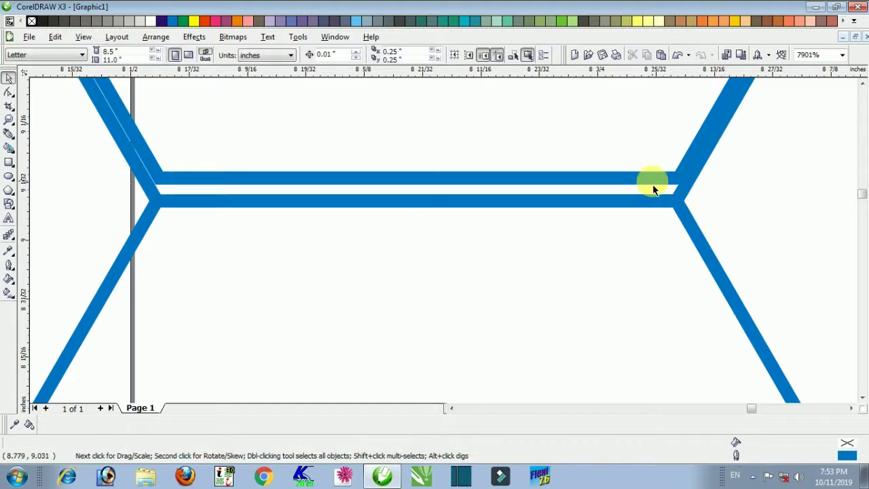
pyautogui.click(653, 182)
pyautogui.press('Delete')
pyautogui.scroll(-5, 445, 240)
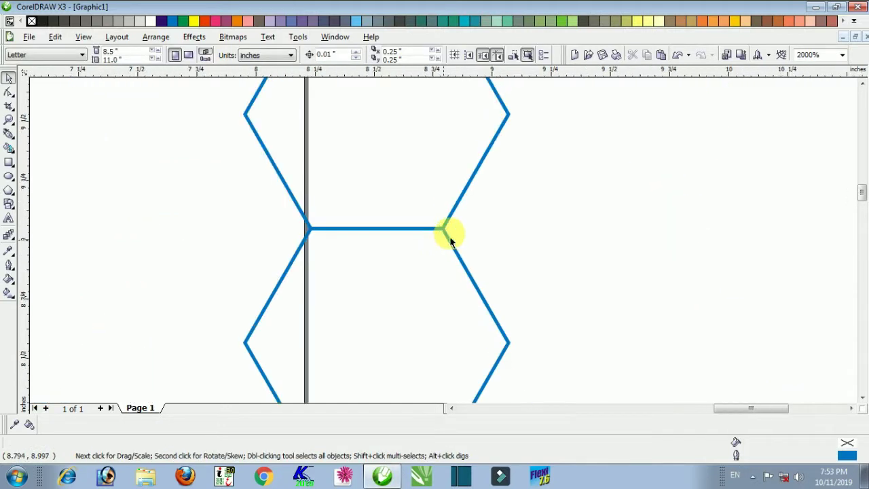
# Step: Move the upper hexagon's rotation centre to the lower hexagon's centre and make a copy rotated to 270°
pyautogui.click(413, 180)
pyautogui.click(421, 185)
pyautogui.moveTo(410, 179); pyautogui.dragTo(410, 291)
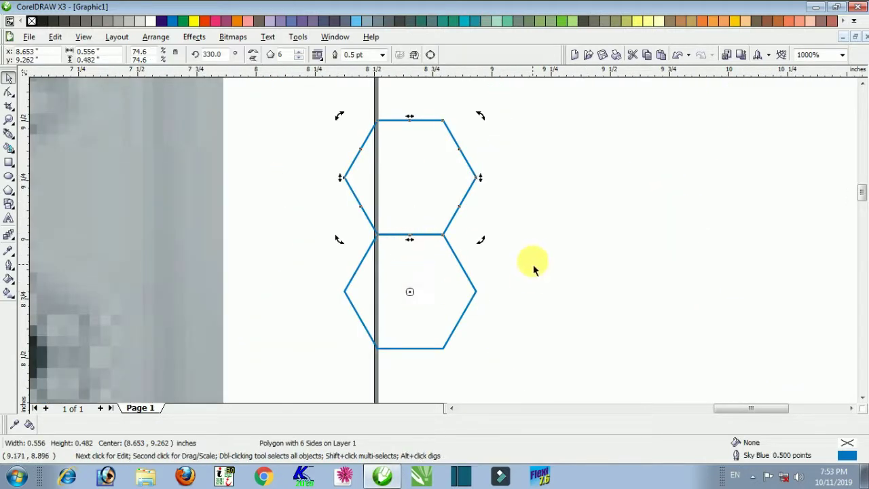
pyautogui.click(534, 263)
pyautogui.click(438, 190)
pyautogui.click(435, 125)
pyautogui.moveTo(483, 120); pyautogui.dragTo(574, 271)
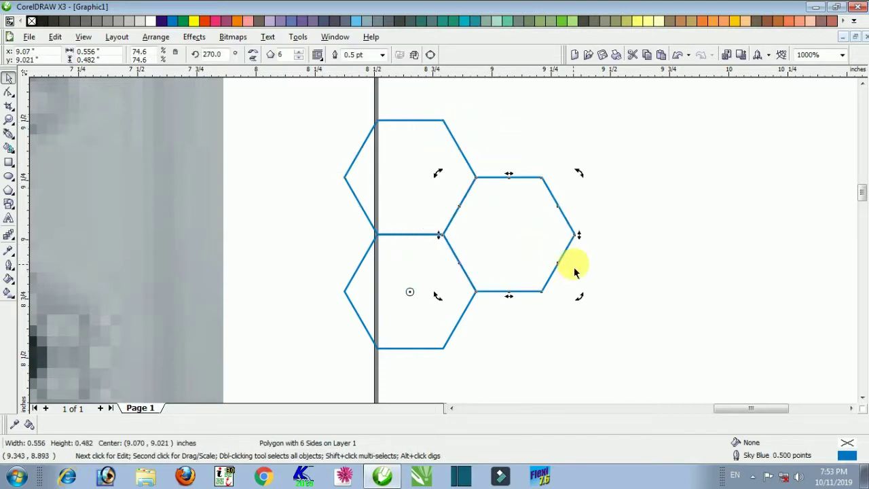
# Step: Repeat the rotated copy four more times to complete the ring of six petals around the centre hexagon
pyautogui.hotkey('ctrl', 'r')
pyautogui.hotkey('ctrl', 'r')
pyautogui.hotkey('ctrl', 'r')
pyautogui.hotkey('ctrl', 'r')
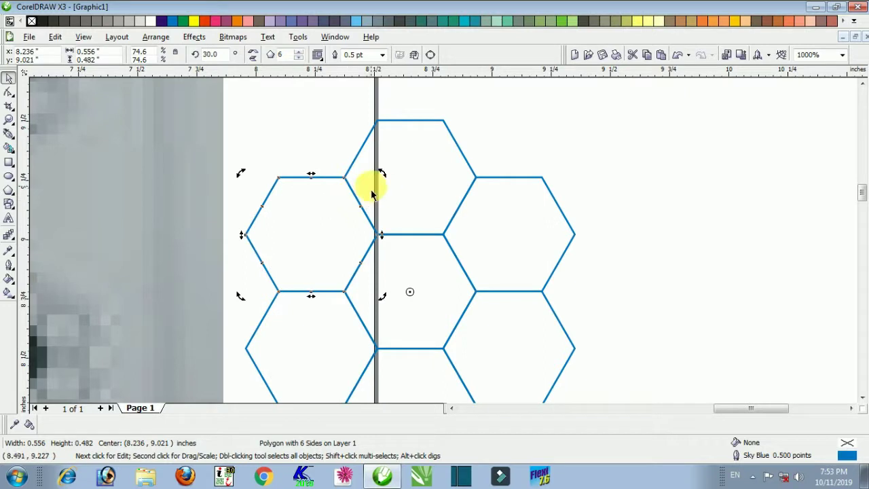
pyautogui.scroll(-1, 362, 197)
# Step: Fill the centre hexagon with black
pyautogui.click(563, 194)
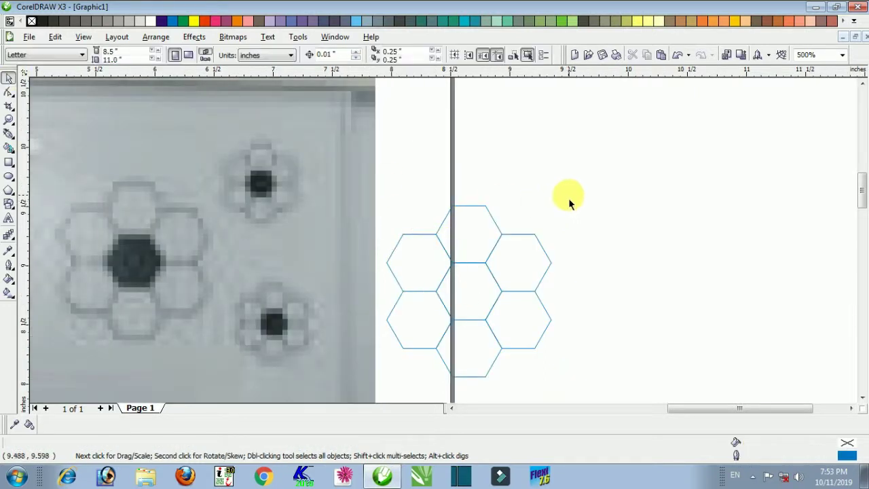
pyautogui.click(453, 287)
pyautogui.click(42, 20)
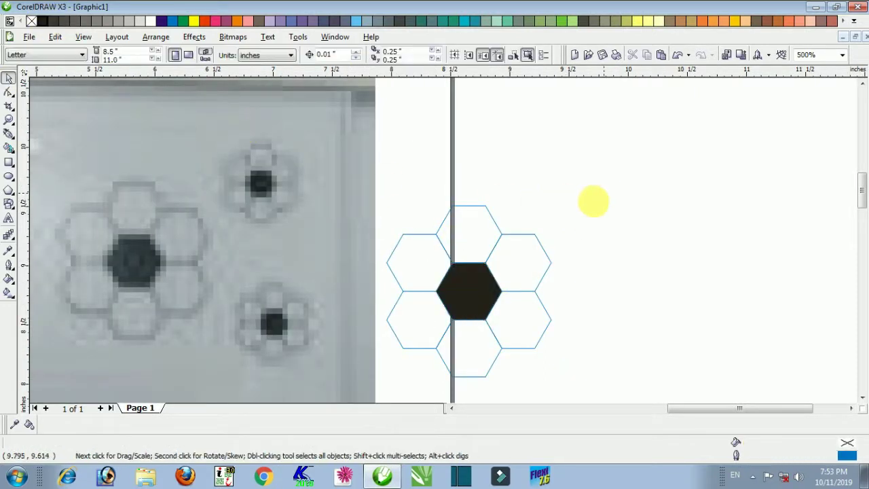
# Step: Give the top petal hexagon a thicker outline
pyautogui.click(484, 231)
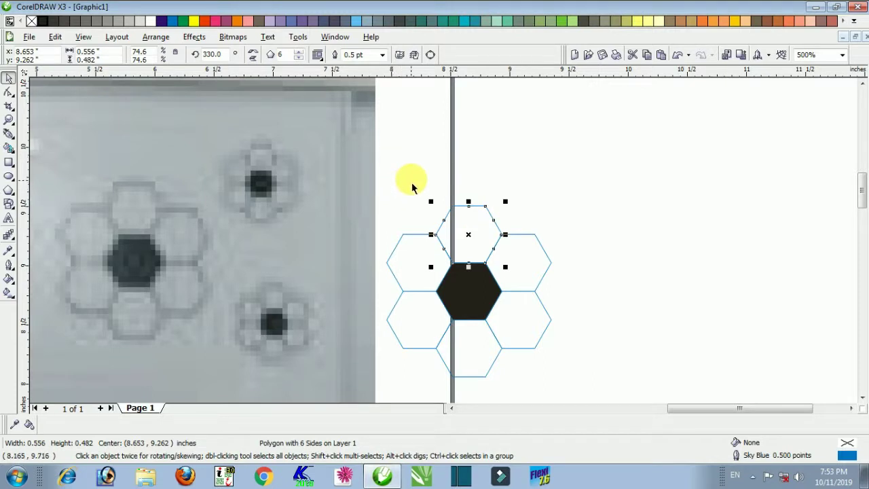
pyautogui.click(384, 55)
pyautogui.click(353, 100)
pyautogui.click(473, 141)
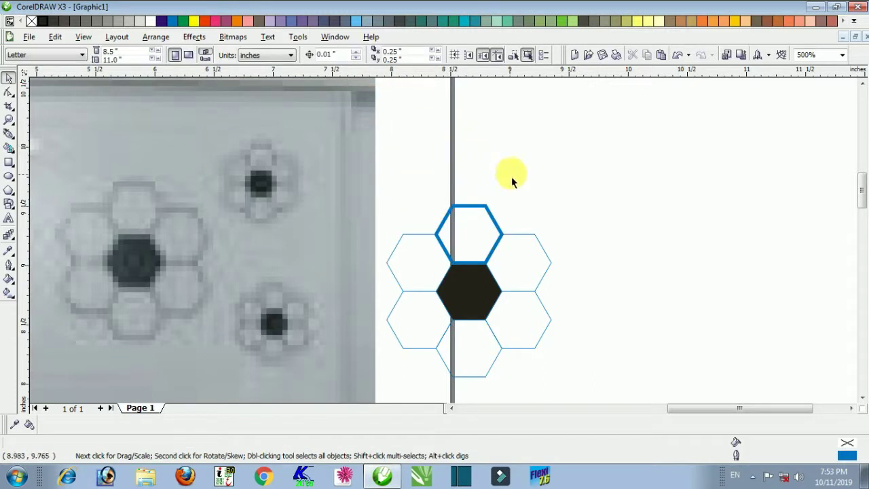
# Step: Repeat the thicker outline on the five remaining petal hexagons
pyautogui.click(483, 241)
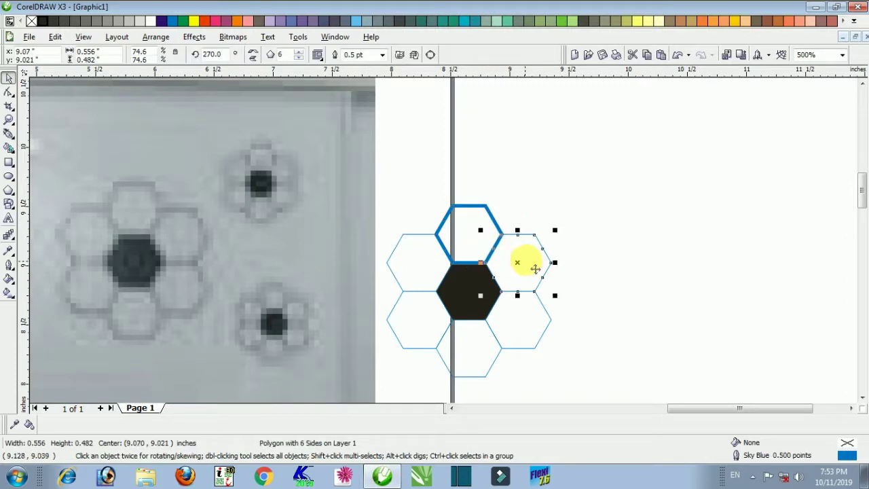
pyautogui.hotkey('ctrl', 'r')
pyautogui.click(540, 318)
pyautogui.hotkey('ctrl', 'r')
pyautogui.click(461, 355)
pyautogui.hotkey('ctrl', 'r')
pyautogui.click(405, 339)
pyautogui.hotkey('ctrl', 'r')
pyautogui.click(404, 272)
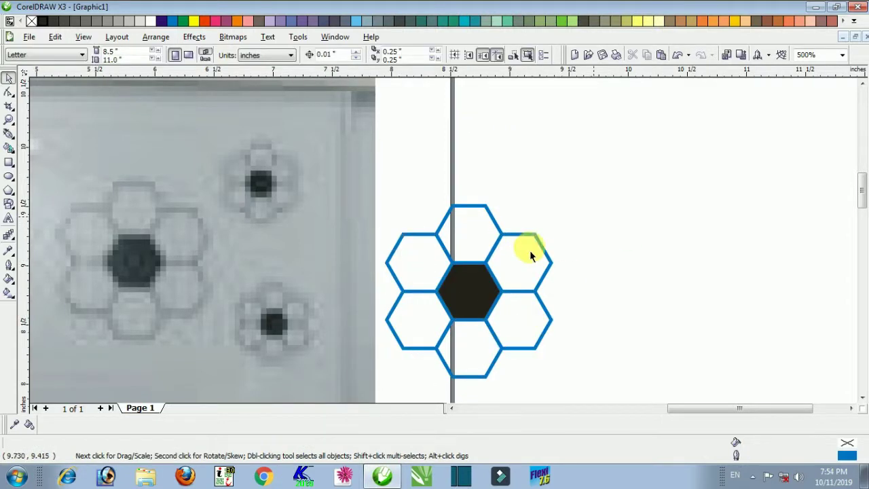
# Step: Fill the centre hexagon with Sky Blue and group all seven hexagons into one flower
pyautogui.moveTo(648, 141); pyautogui.dragTo(352, 375)
pyautogui.click(665, 208)
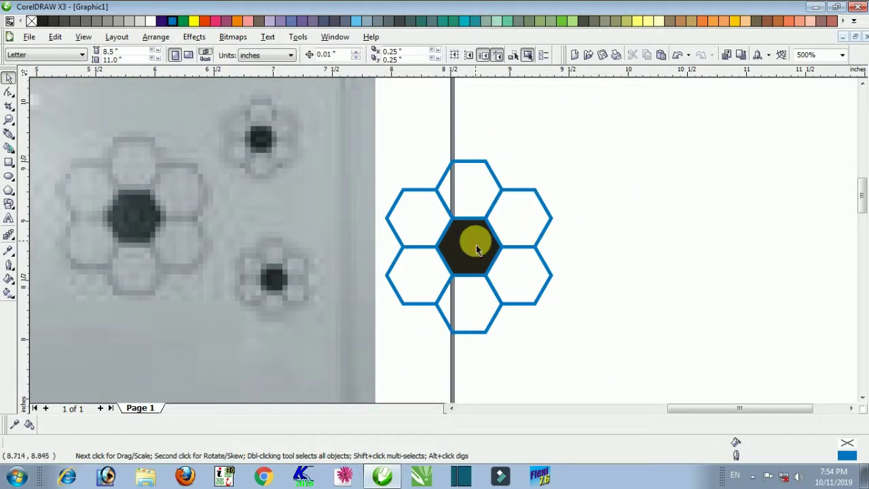
pyautogui.click(476, 250)
pyautogui.click(169, 20)
pyautogui.click(646, 118)
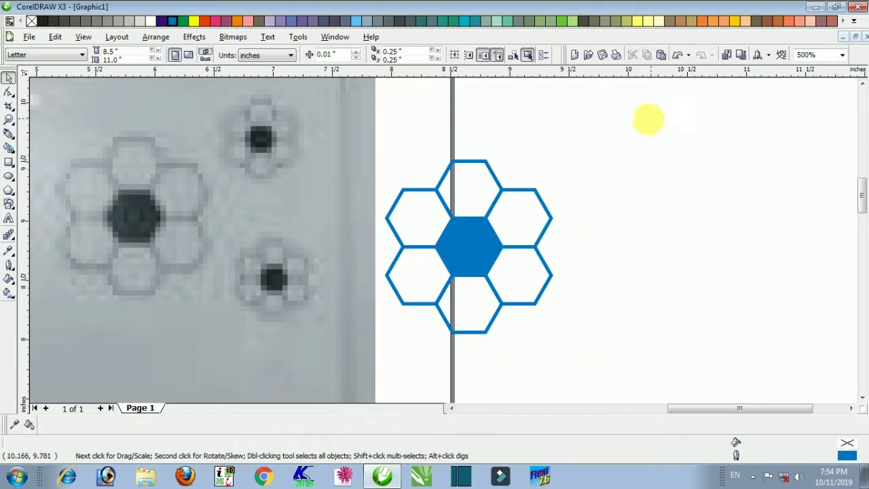
pyautogui.moveTo(646, 118); pyautogui.dragTo(353, 370)
pyautogui.hotkey('ctrl', 'g')
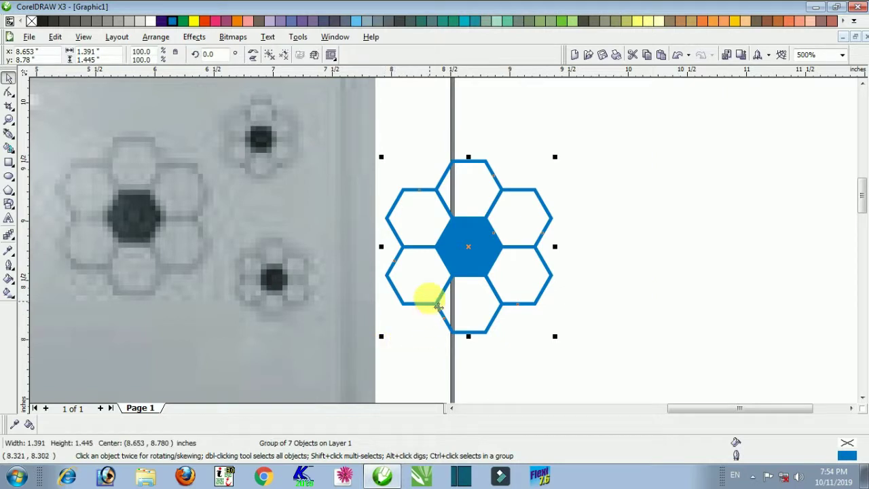
# Step: Move the flower group onto the photo's flower beside the upper curved stems and resize it to match that flower
pyautogui.scroll(-5, 448, 241)
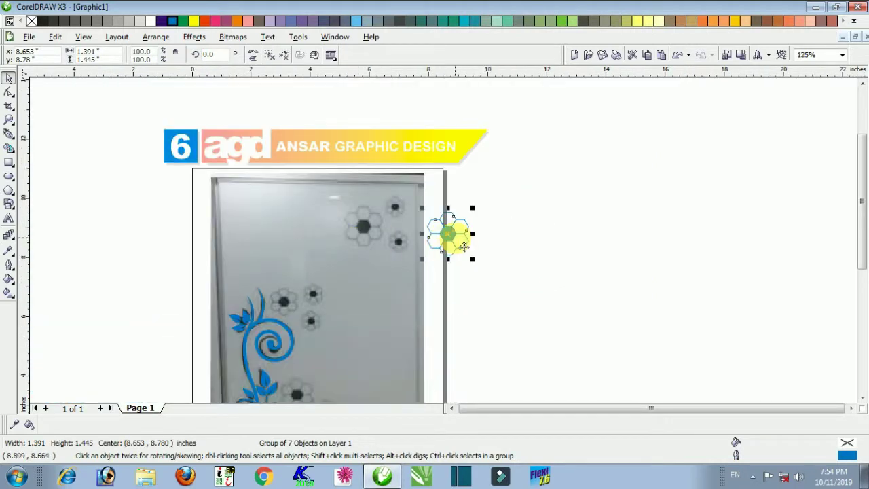
pyautogui.moveTo(467, 239); pyautogui.dragTo(308, 302)
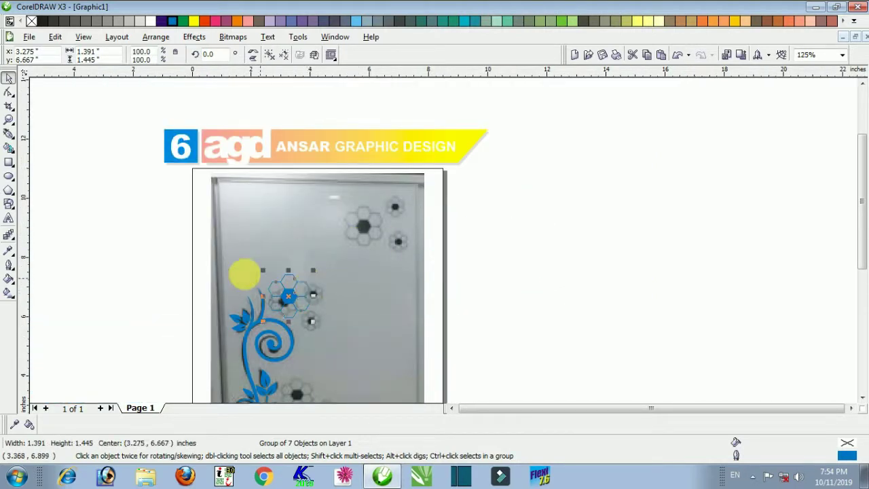
pyautogui.scroll(5, 352, 345)
pyautogui.moveTo(508, 101); pyautogui.dragTo(403, 221)
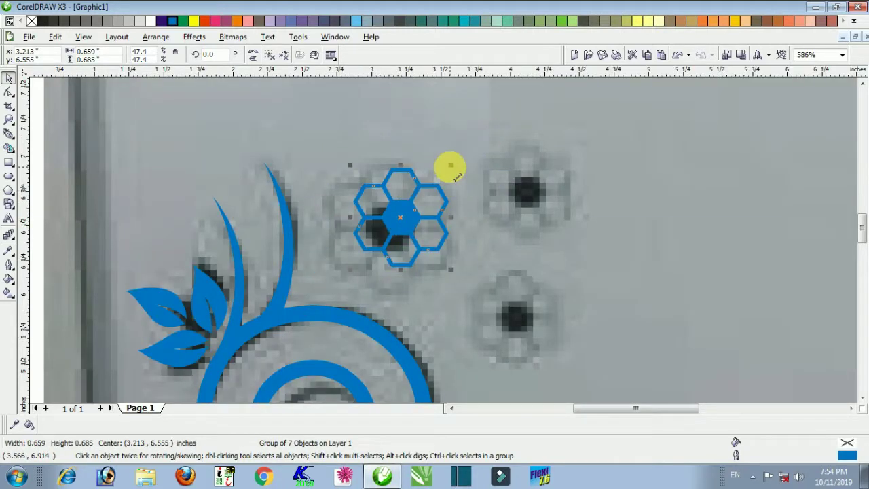
pyautogui.moveTo(451, 168); pyautogui.dragTo(485, 152)
pyautogui.moveTo(351, 148); pyautogui.dragTo(316, 132)
# Step: Copy the flower onto the two small flowers beside it, scaling the upper copy to 53.2% and the lower to 41.8%
pyautogui.moveTo(411, 200)
pyautogui.mouseDown()
pyautogui.moveTo(390, 237)
pyautogui.moveTo(395, 227)
pyautogui.moveTo(560, 180)
pyautogui.moveTo(551, 195)
pyautogui.mouseUp()
pyautogui.moveTo(599, 121); pyautogui.dragTo(587, 138)
pyautogui.moveTo(543, 178); pyautogui.dragTo(519, 317)
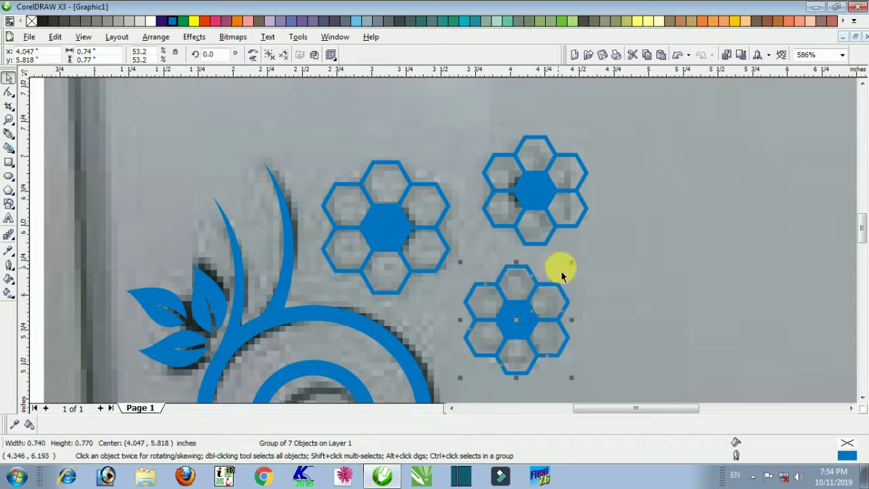
pyautogui.moveTo(563, 271); pyautogui.dragTo(572, 276)
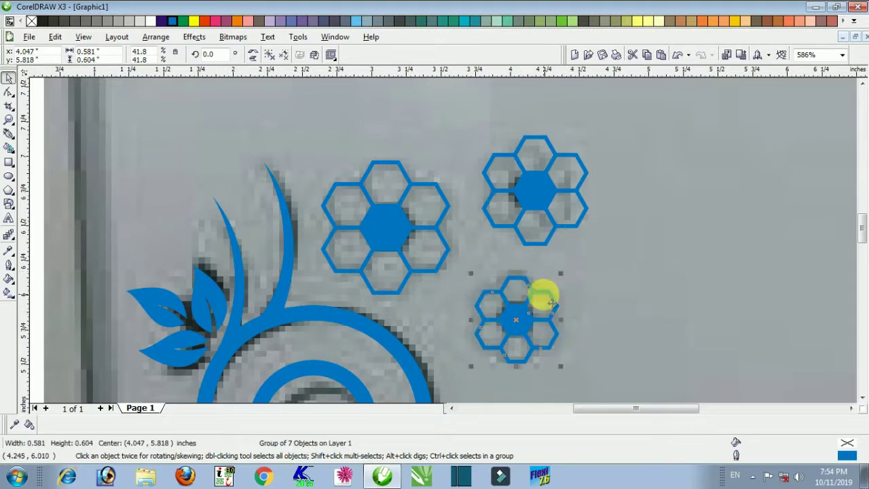
# Step: Place copies of the 41.8% flower over the three photo flowers beside the lower leaves and scroll
pyautogui.scroll(-3, 469, 262)
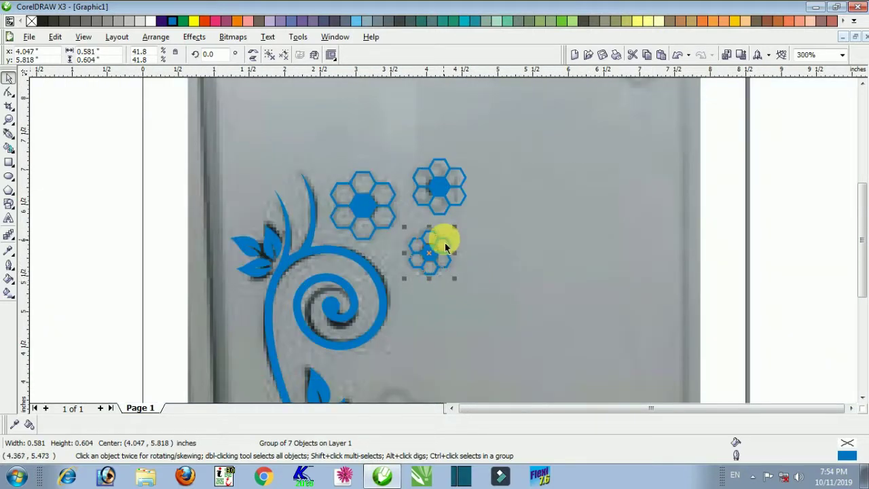
pyautogui.scroll(-1, 441, 241)
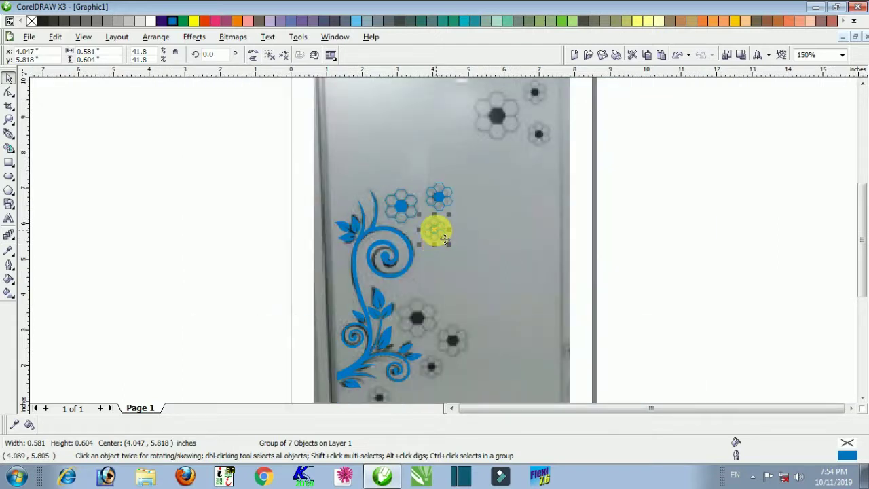
pyautogui.moveTo(444, 239); pyautogui.dragTo(430, 329)
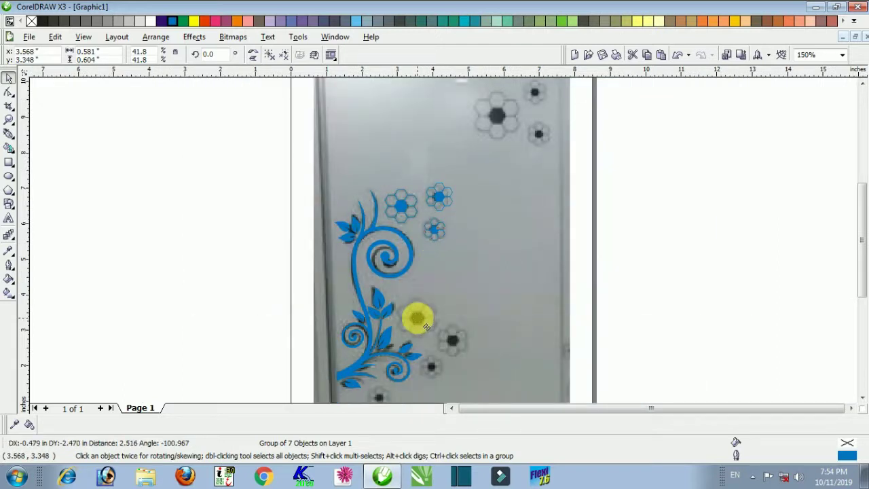
pyautogui.moveTo(417, 317); pyautogui.dragTo(418, 317)
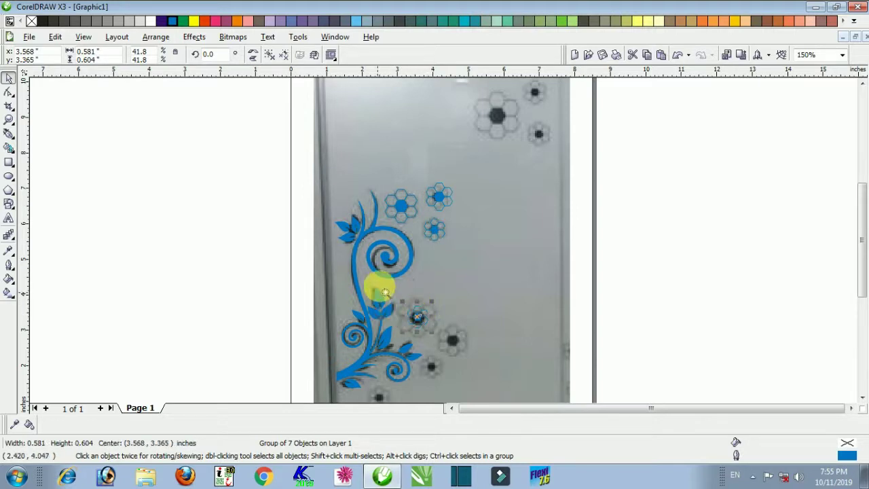
pyautogui.scroll(3, 492, 391)
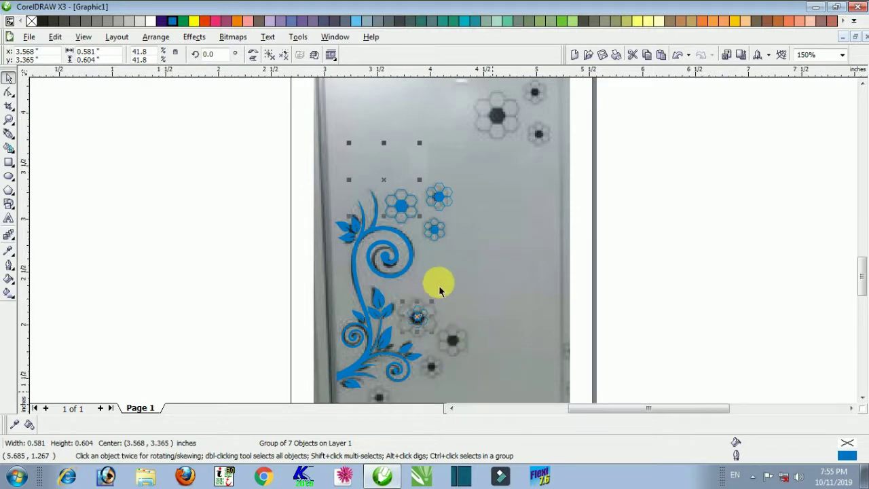
pyautogui.scroll(3, 442, 292)
pyautogui.moveTo(388, 180); pyautogui.dragTo(508, 240)
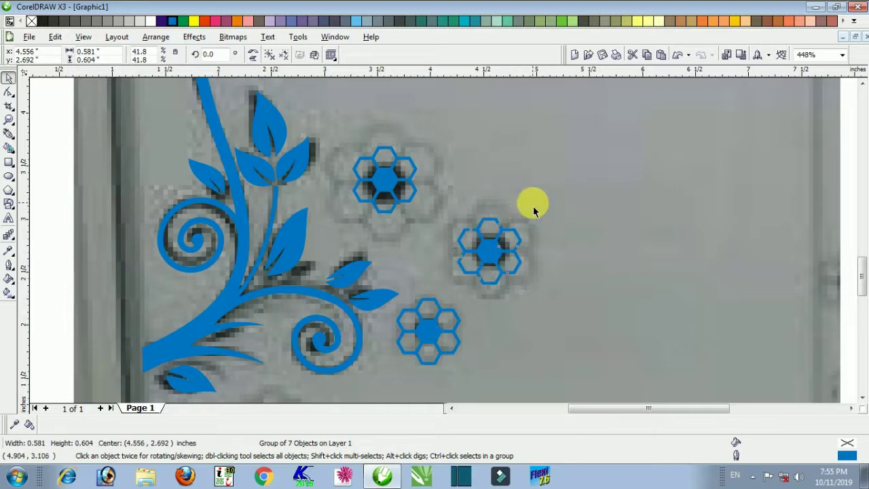
# Step: Enlarge the two upper flower copies beside the lower leaves to match the photo's flowers, scaling the largest to 74.5%
pyautogui.press('Escape')
pyautogui.click(502, 239)
pyautogui.moveTo(529, 226); pyautogui.dragTo(548, 216)
pyautogui.click(388, 182)
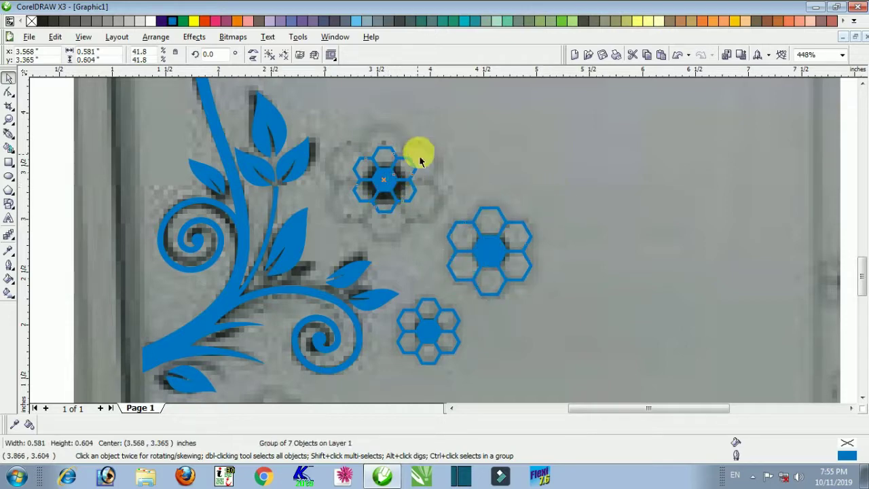
pyautogui.moveTo(423, 152); pyautogui.dragTo(459, 127)
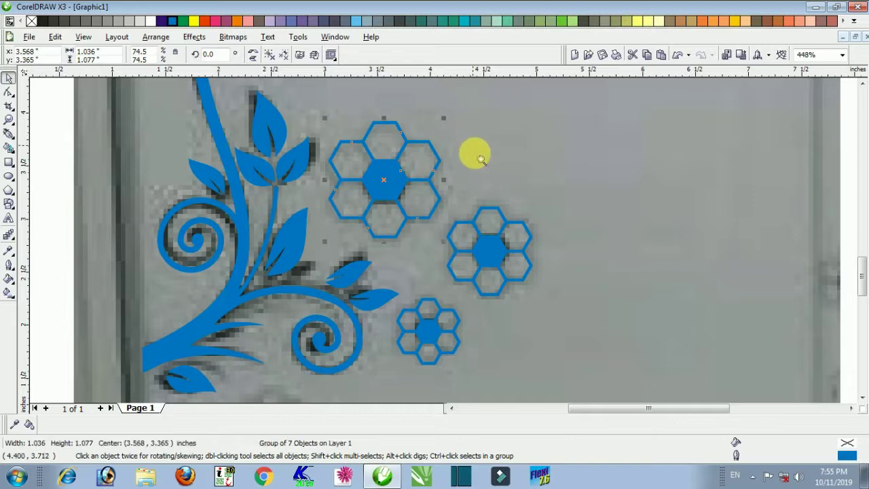
# Step: Copy the 41.8% flower onto the photo's small flower below the lowest leaf and scroll
pyautogui.scroll(-4, 441, 239)
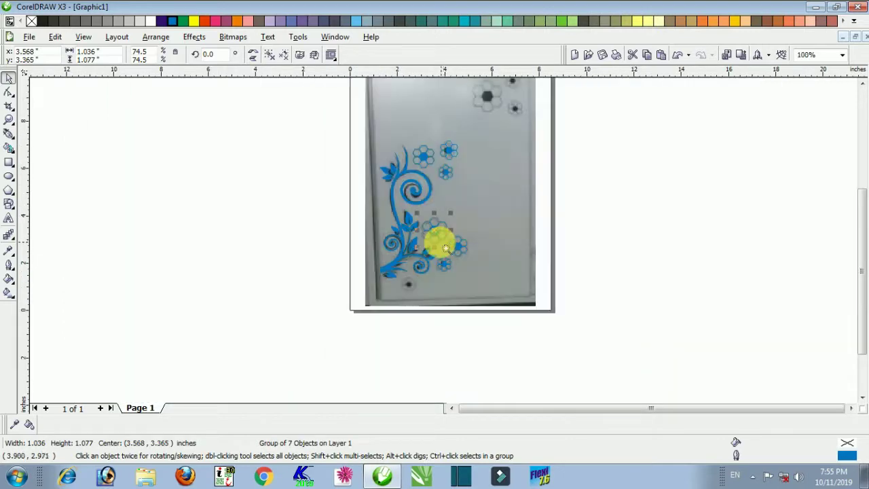
pyautogui.scroll(2, 479, 291)
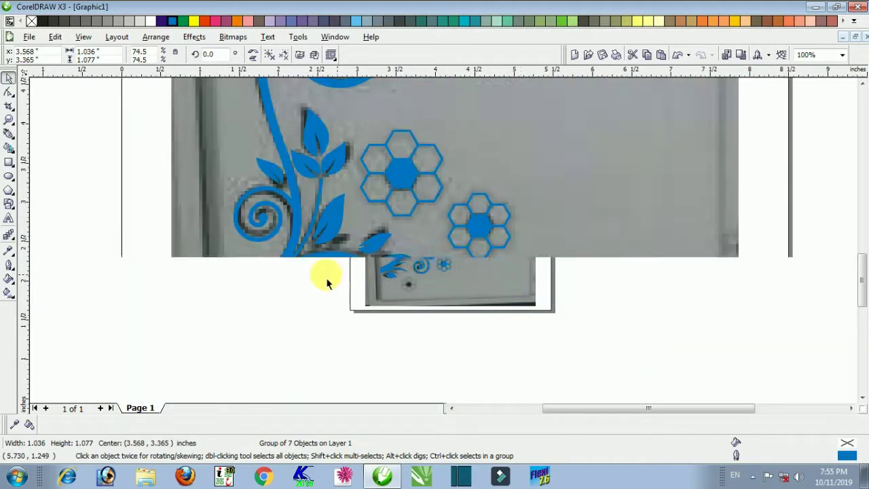
pyautogui.moveTo(438, 296); pyautogui.dragTo(324, 365)
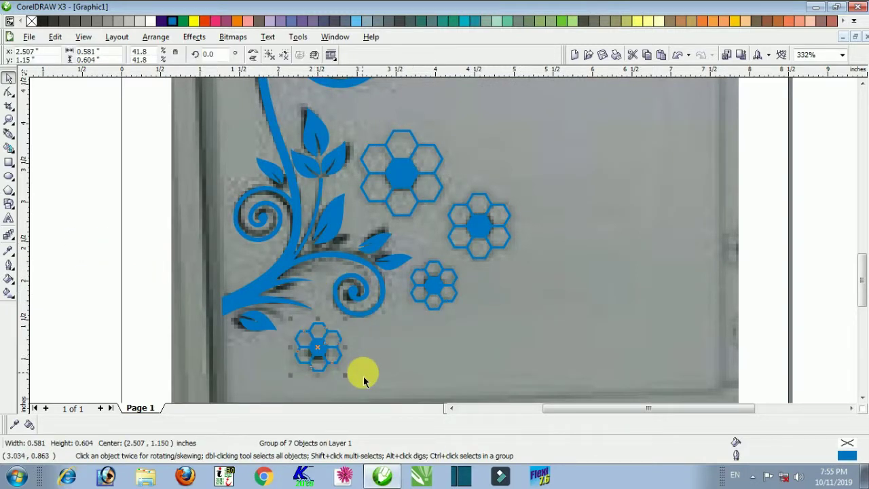
# Step: Copy the flower beside the upper curved stems onto the large flower in the photo's upper corner and scale it to 90.5%
pyautogui.scroll(-4, 444, 240)
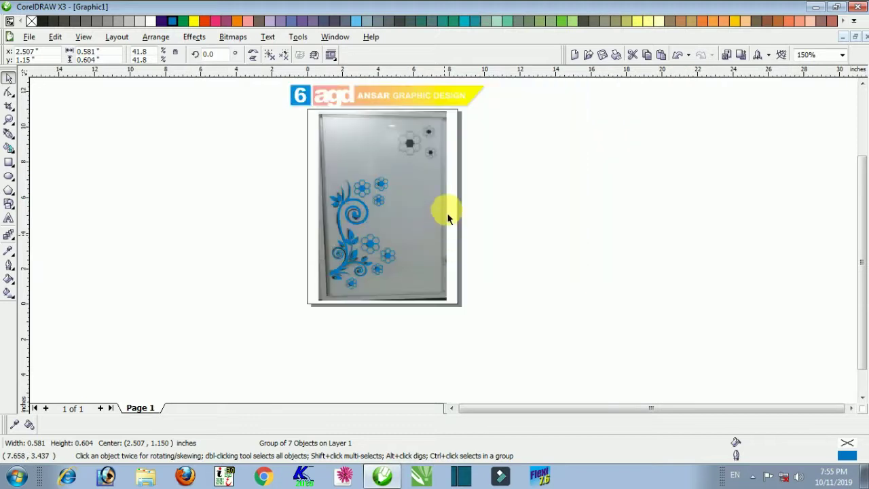
pyautogui.moveTo(364, 188); pyautogui.dragTo(411, 142)
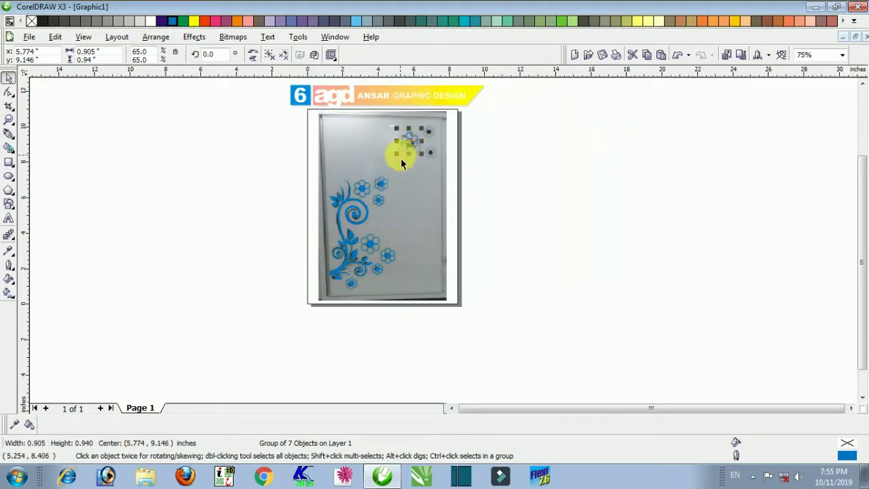
pyautogui.scroll(4, 418, 129)
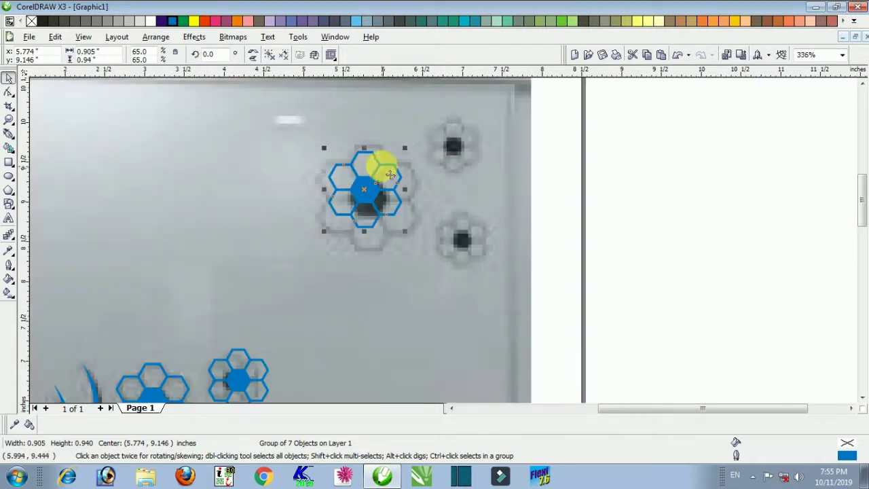
pyautogui.moveTo(325, 233)
pyautogui.mouseDown()
pyautogui.moveTo(310, 256)
pyautogui.moveTo(313, 243)
pyautogui.mouseUp()
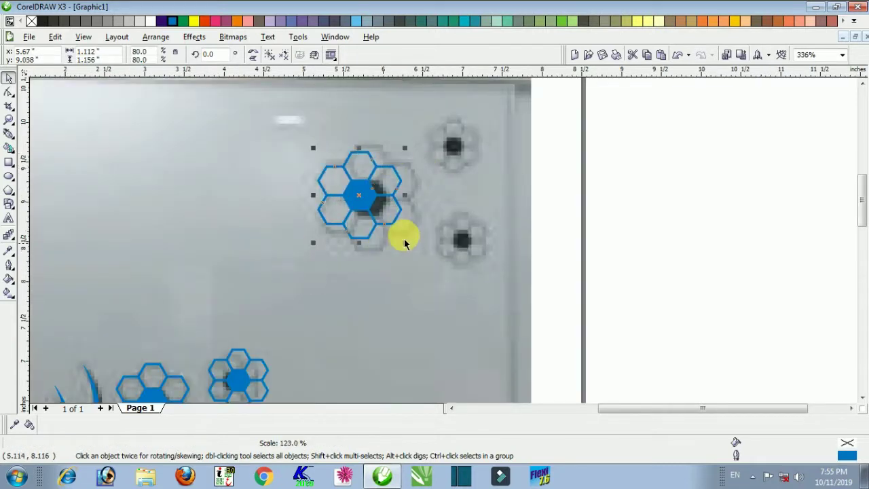
pyautogui.moveTo(405, 243); pyautogui.dragTo(439, 261)
# Step: Copy the large corner flower onto the two small flowers beside it, scaling the upper copy to 62% and the lower to 49.3%
pyautogui.moveTo(379, 213); pyautogui.dragTo(463, 156)
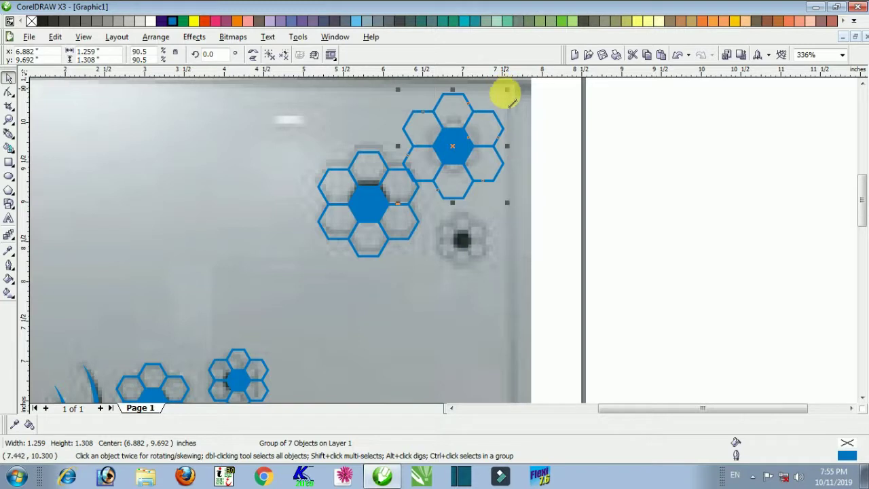
pyautogui.moveTo(510, 101); pyautogui.dragTo(461, 239)
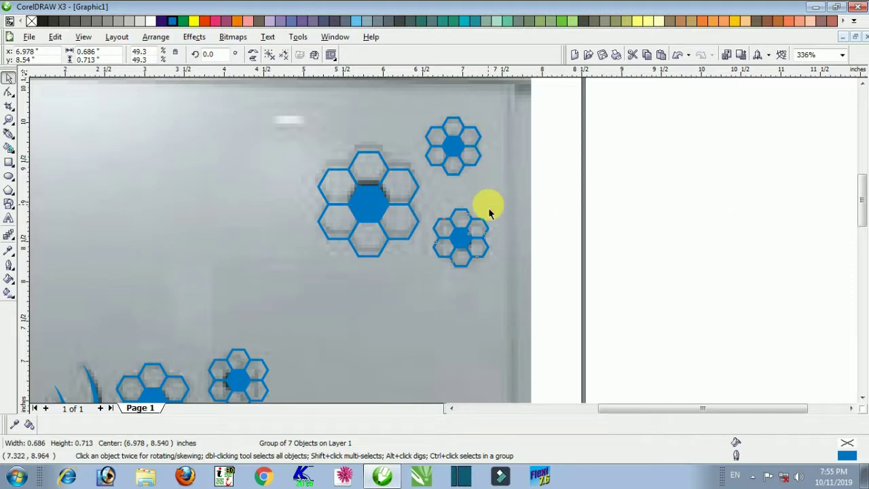
pyautogui.click(471, 140)
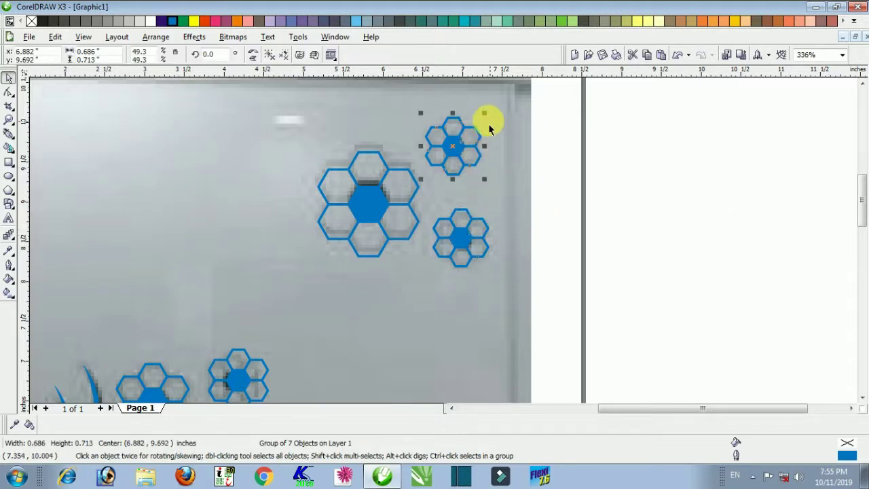
pyautogui.moveTo(485, 114); pyautogui.dragTo(487, 111)
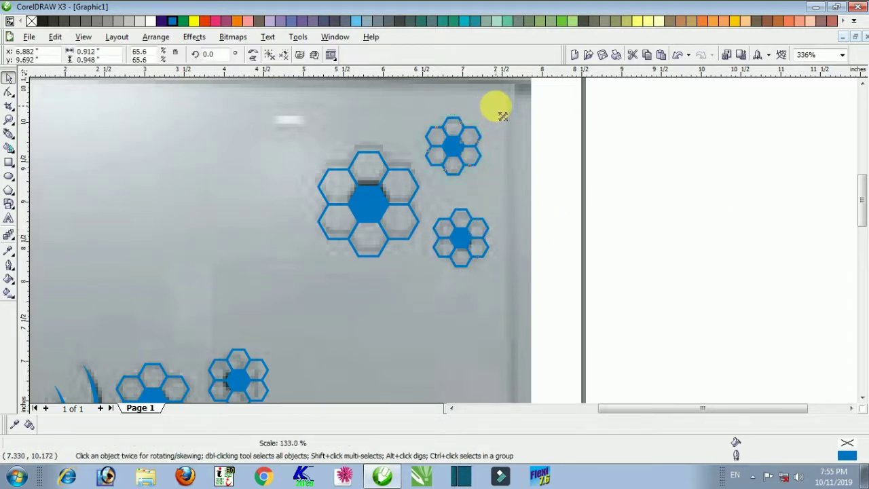
pyautogui.moveTo(501, 119); pyautogui.dragTo(496, 110)
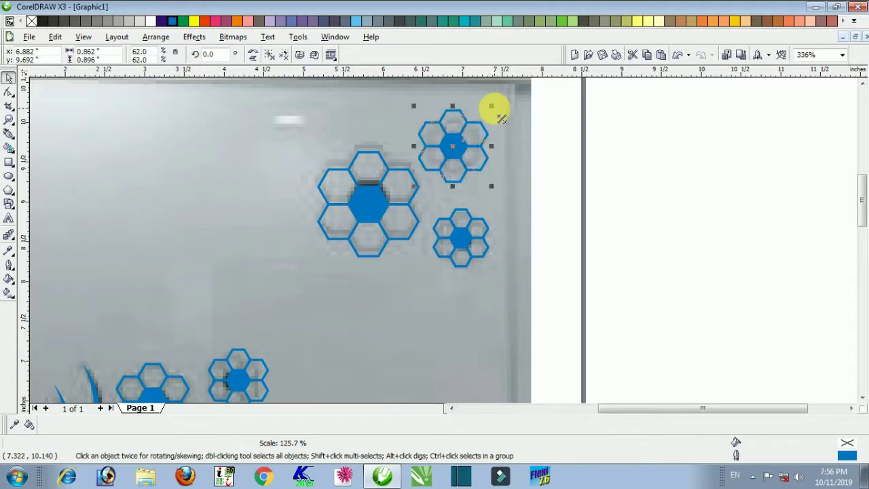
pyautogui.click(653, 162)
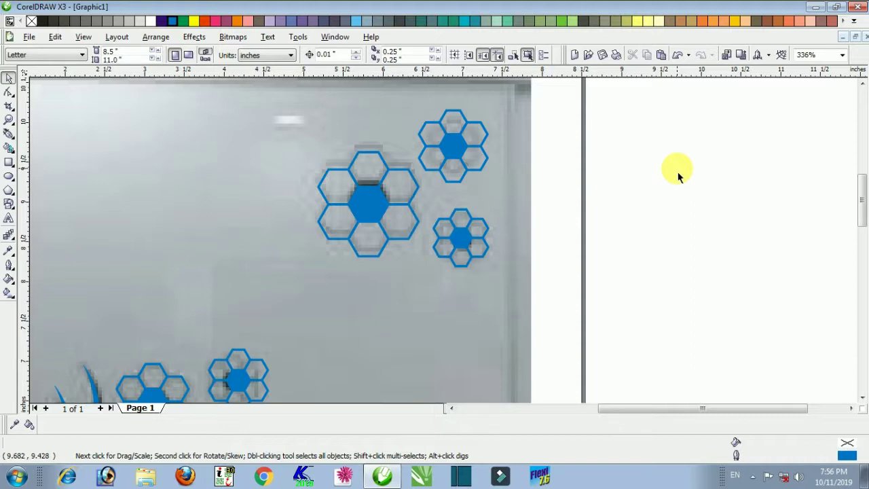
# Step: Unlock the background photo and move it off the page beside the traced artwork
pyautogui.press('F4')
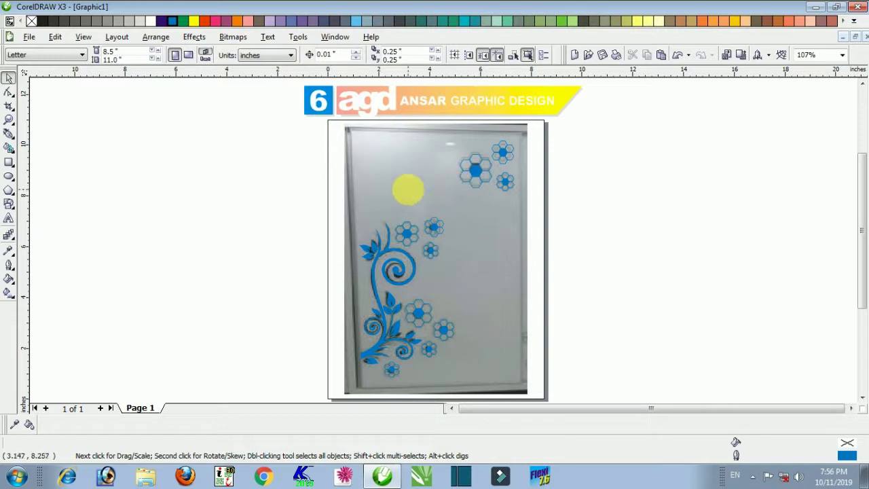
pyautogui.rightClick(410, 190)
pyautogui.click(436, 202)
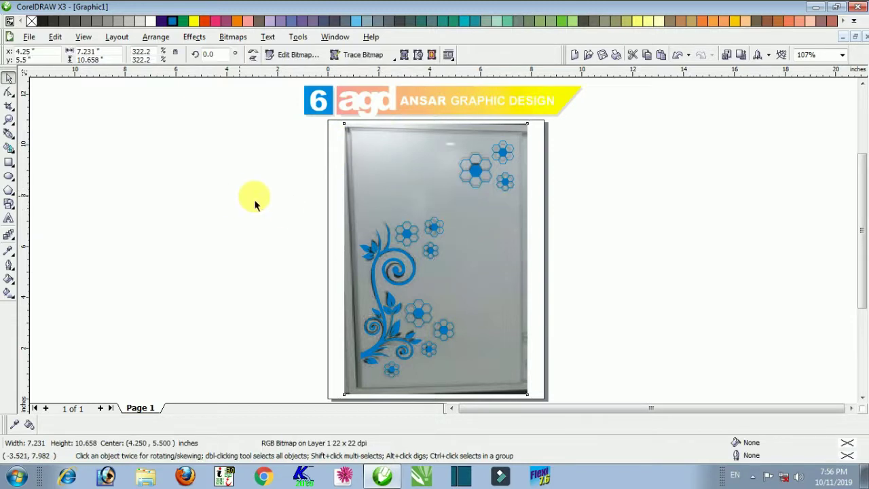
pyautogui.moveTo(371, 213); pyautogui.dragTo(78, 192)
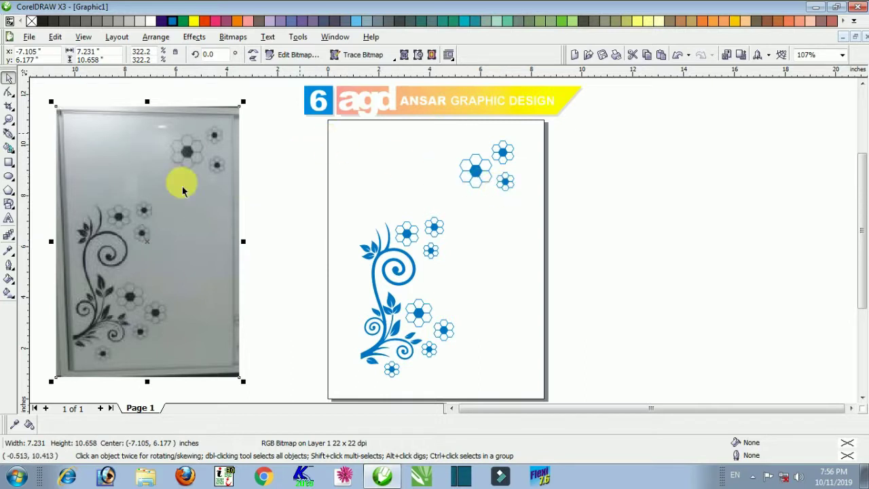
# Step: Draw a rectangle about 6.27 by 9.8 inches over the traced artwork on the page
pyautogui.click(10, 162)
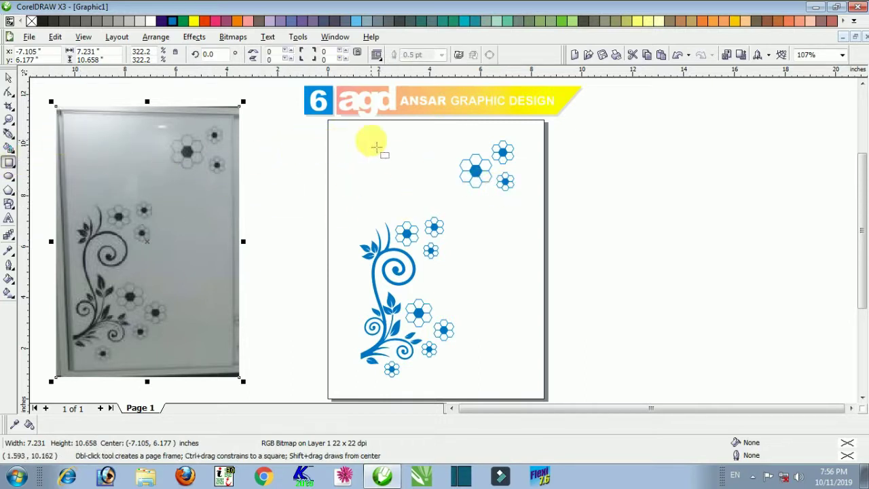
pyautogui.moveTo(341, 128)
pyautogui.mouseDown()
pyautogui.moveTo(368, 271)
pyautogui.moveTo(466, 375)
pyautogui.moveTo(501, 377)
pyautogui.moveTo(493, 381)
pyautogui.mouseUp()
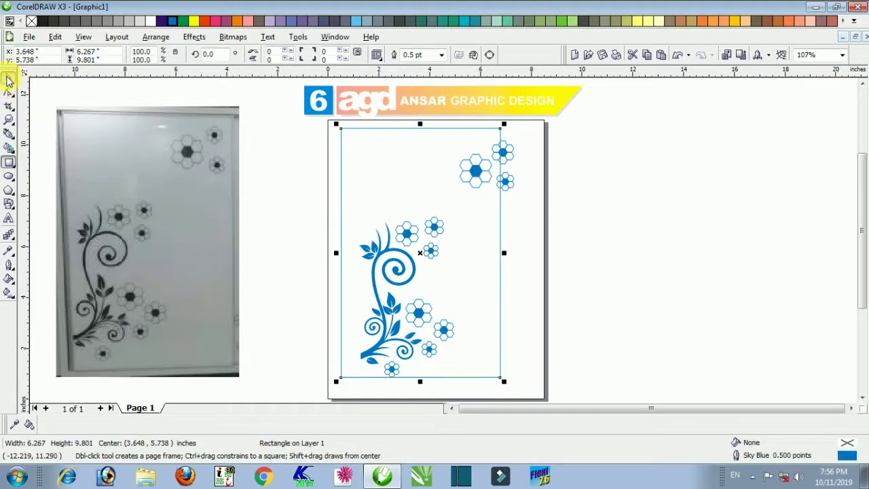
pyautogui.click(9, 79)
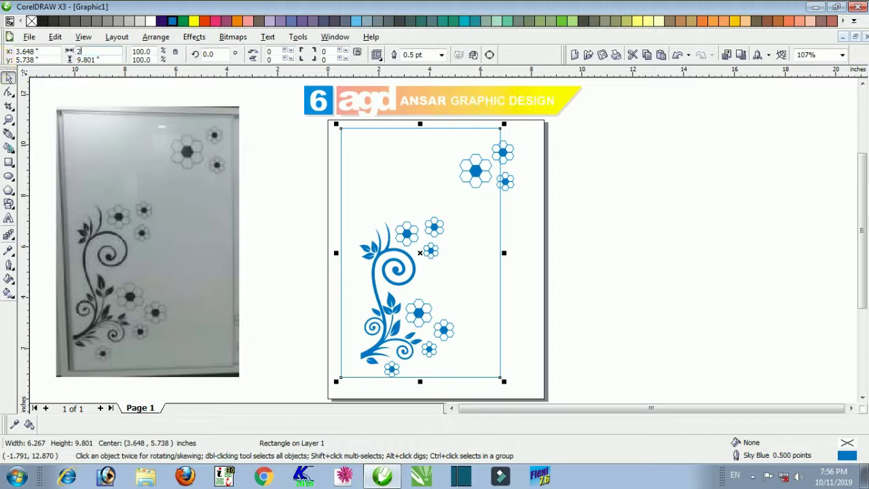
# Step: Set the rectangle's width to 24 inches, then its height to 42 inches, and move it beside the page
pyautogui.write('24.0')
pyautogui.press('Return')
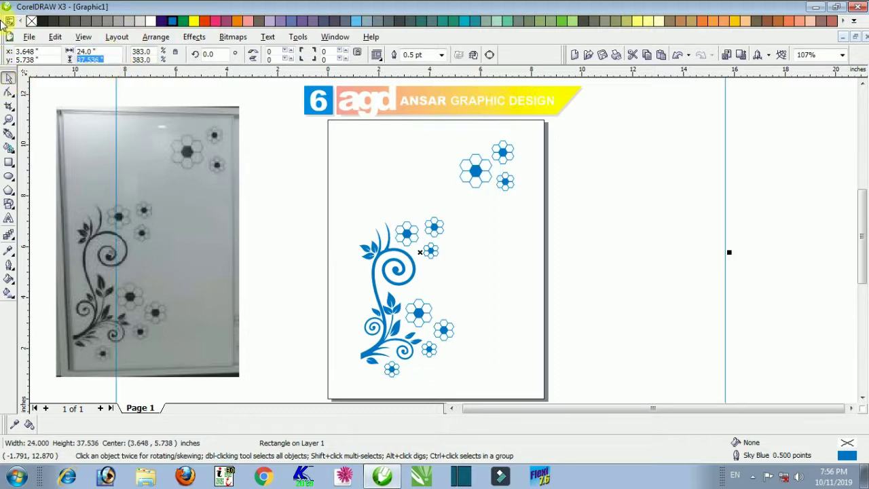
pyautogui.press('Return')
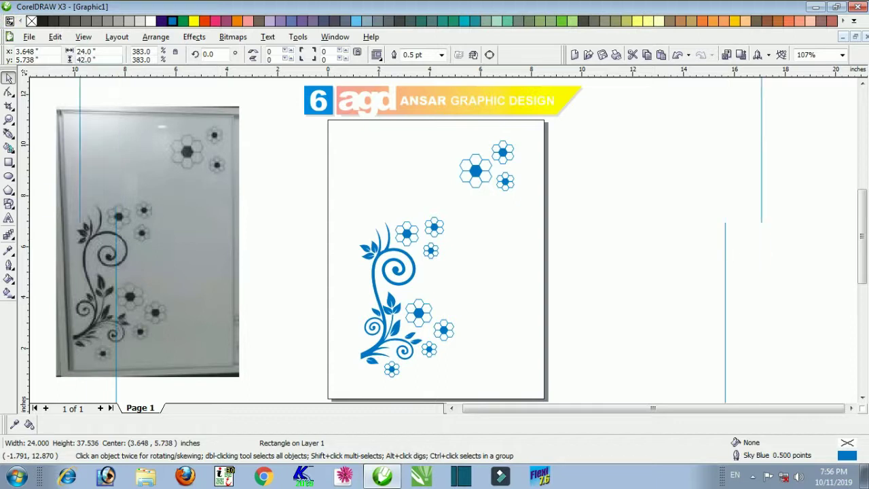
pyautogui.press('F4')
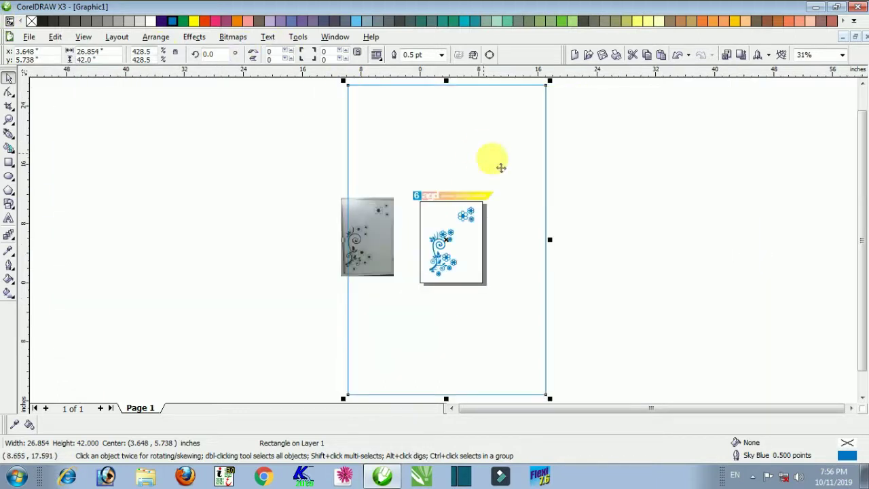
pyautogui.moveTo(514, 171); pyautogui.dragTo(678, 172)
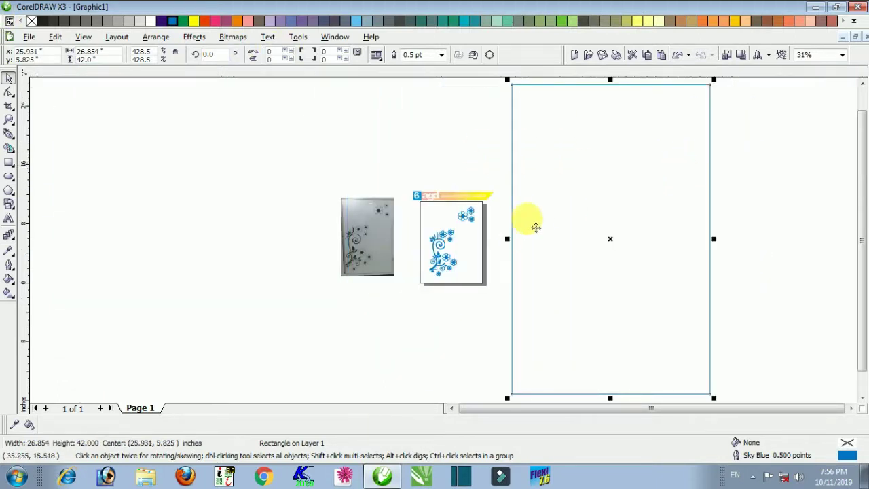
# Step: Move the whole floral artwork into the rectangle's lower corner and enlarge it proportionally to about 24.1 by 36.75 inches
pyautogui.moveTo(501, 195); pyautogui.dragTo(421, 299)
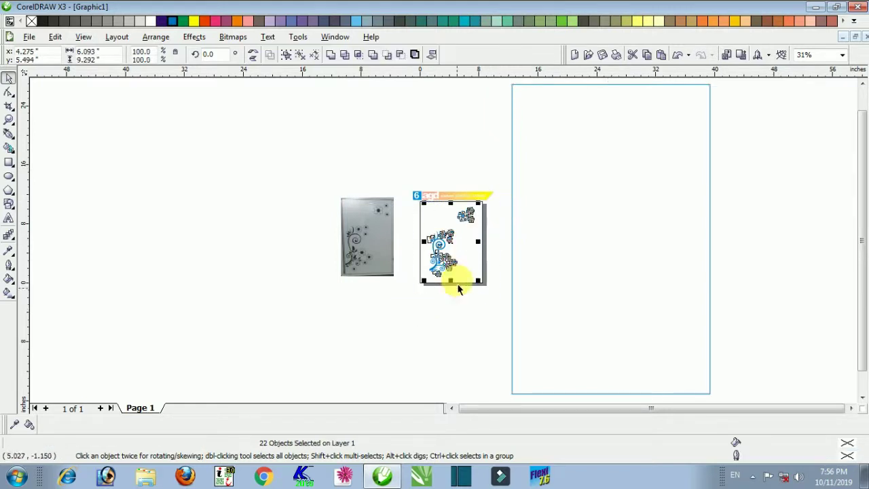
pyautogui.moveTo(444, 267); pyautogui.dragTo(541, 373)
pyautogui.moveTo(538, 377); pyautogui.dragTo(540, 376)
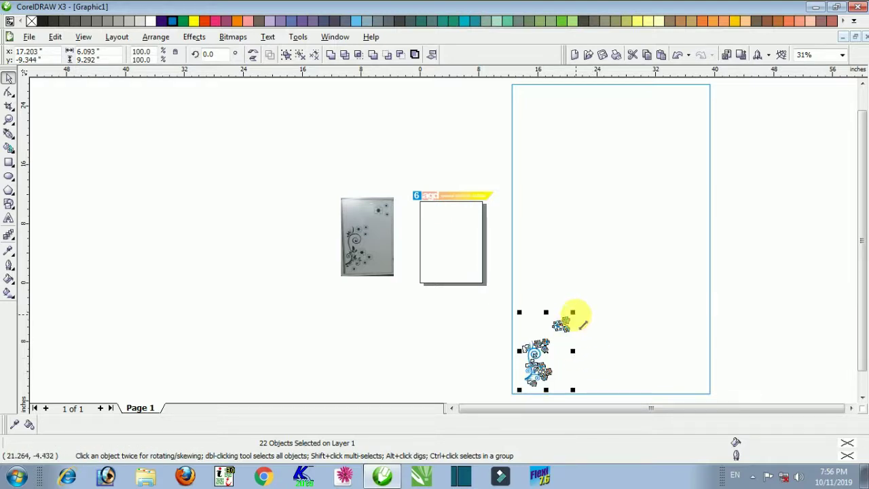
pyautogui.moveTo(582, 324); pyautogui.dragTo(697, 88)
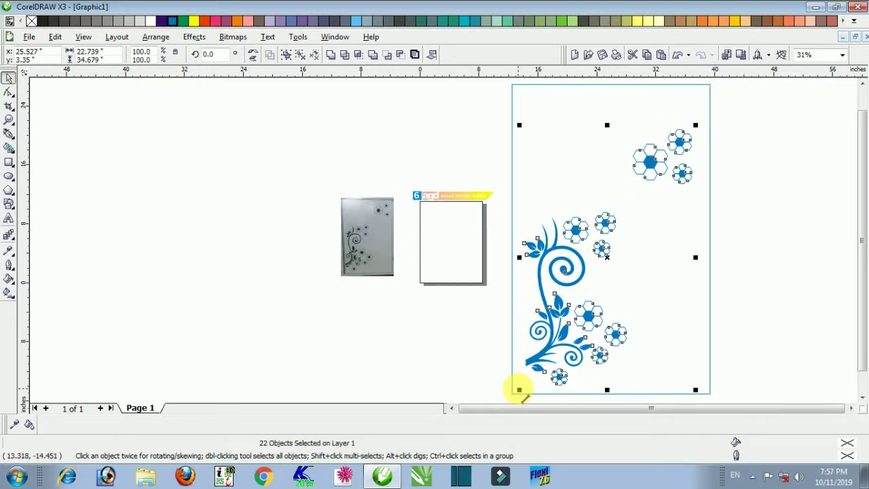
pyautogui.moveTo(522, 397); pyautogui.dragTo(528, 375)
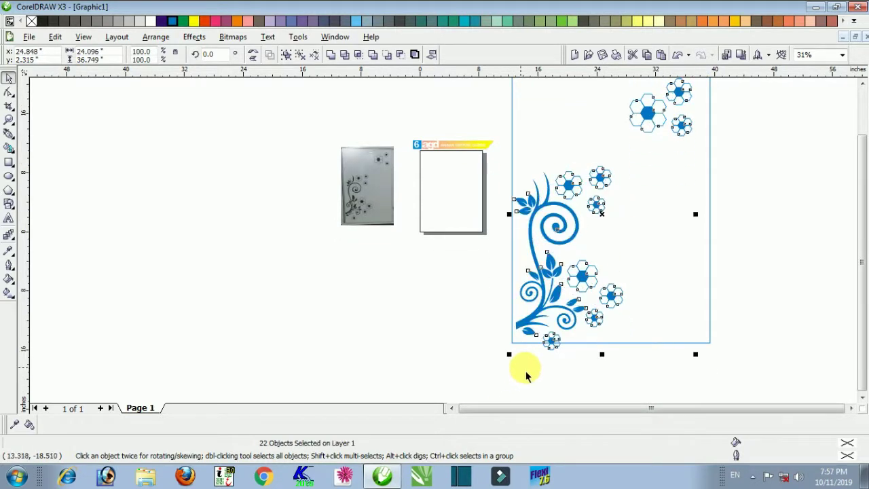
# Step: Shift the enlarged artwork up so it fits inside the rectangle and group all its leaves, stems and flowers
pyautogui.press('Up')
pyautogui.press('Up')
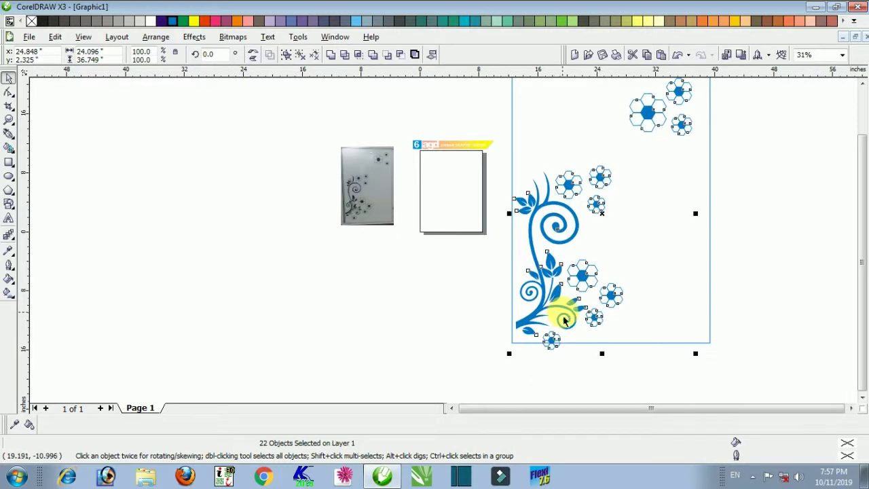
pyautogui.click(862, 98)
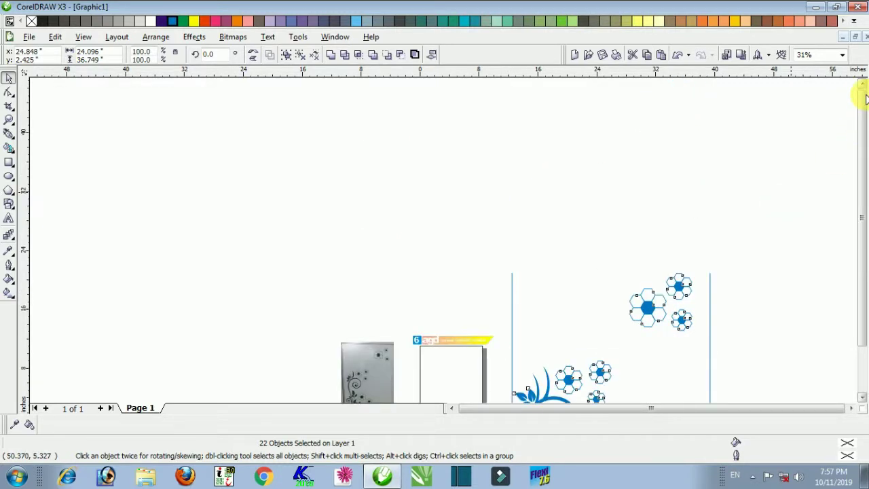
pyautogui.moveTo(650, 316); pyautogui.dragTo(651, 302)
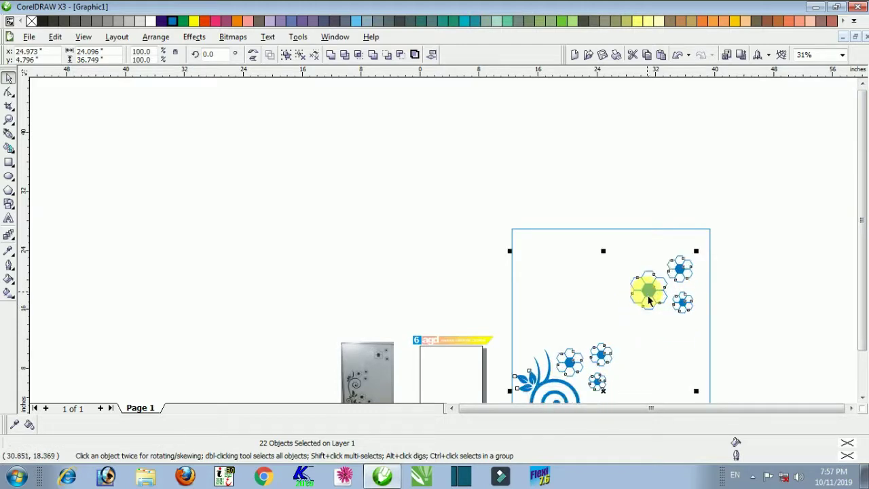
pyautogui.hotkey('ctrl', 'g')
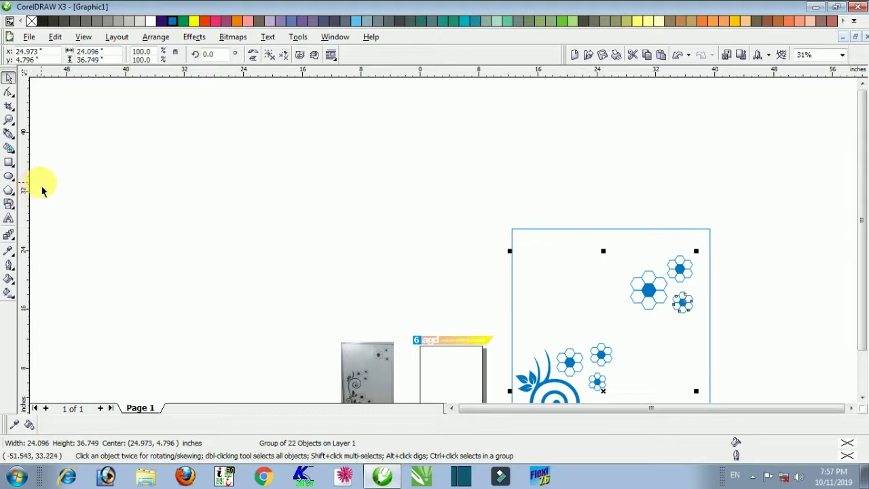
pyautogui.press('F4')
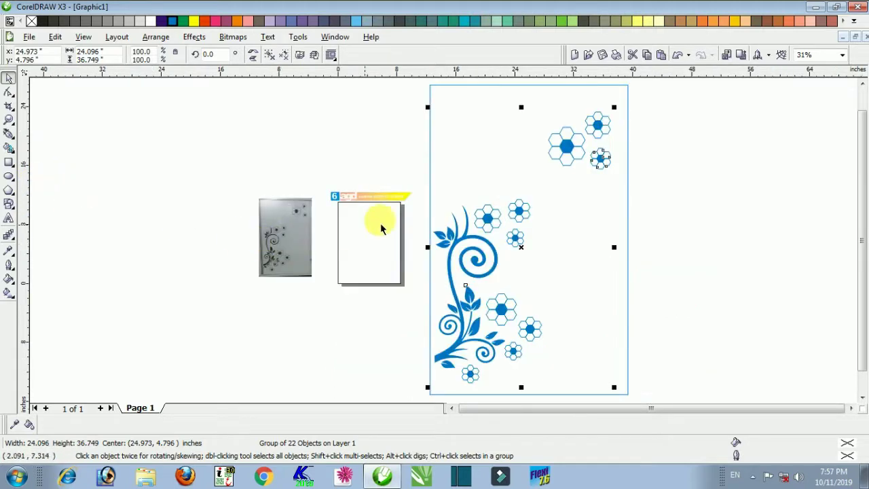
pyautogui.click(384, 143)
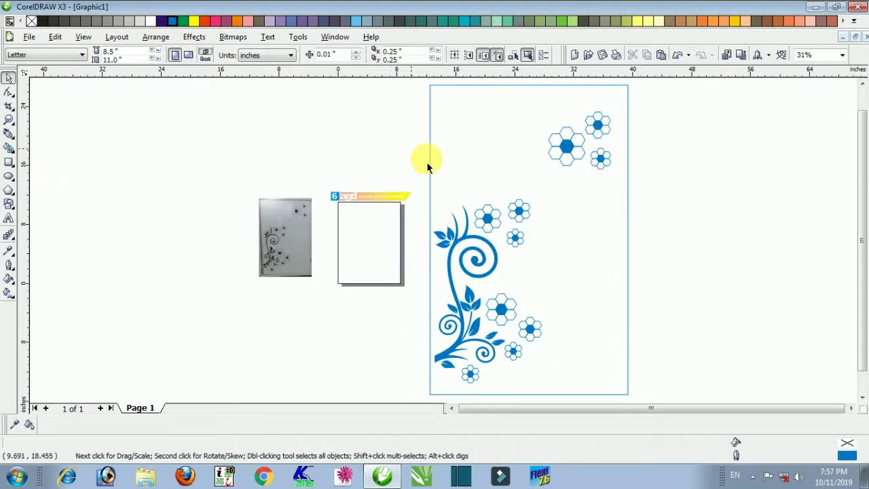
# Step: Nudge the grouped floral artwork slightly left so its stem sits closer to the rectangle's left edge
pyautogui.click(451, 291)
pyautogui.click(736, 258)
pyautogui.click(577, 154)
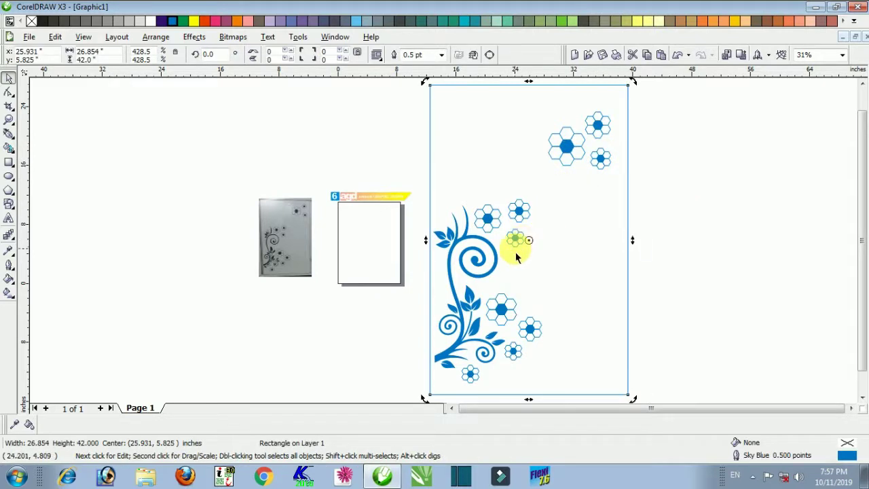
pyautogui.click(494, 265)
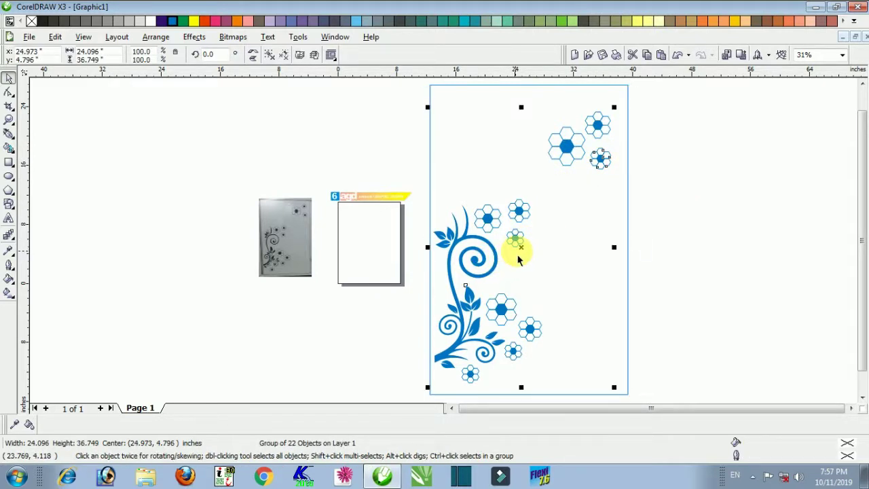
pyautogui.press('Left')
pyautogui.press('Left')
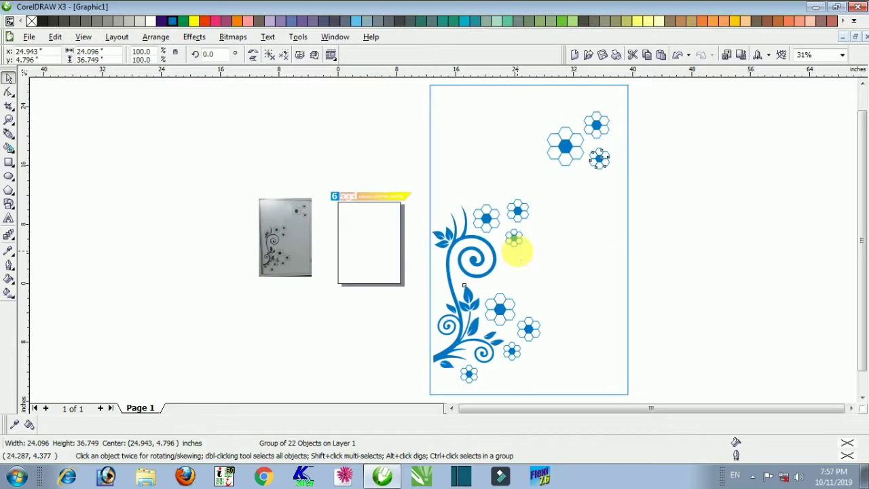
pyautogui.moveTo(518, 260); pyautogui.dragTo(517, 259)
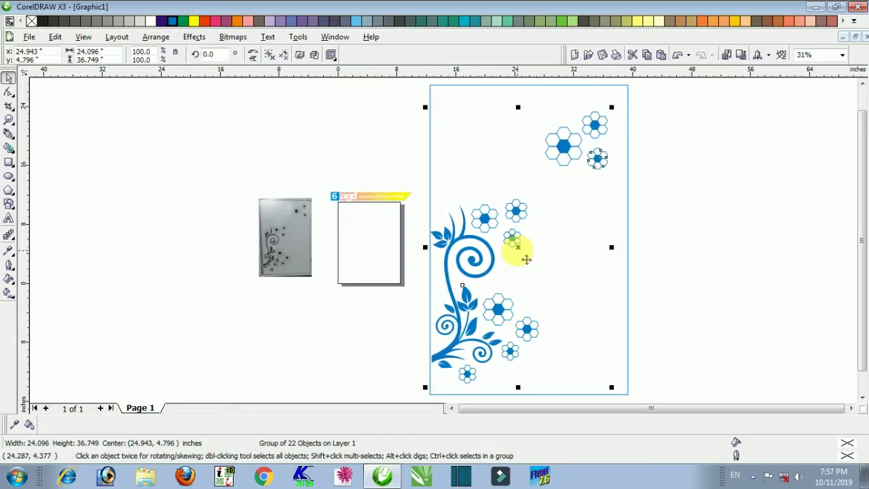
pyautogui.click(733, 188)
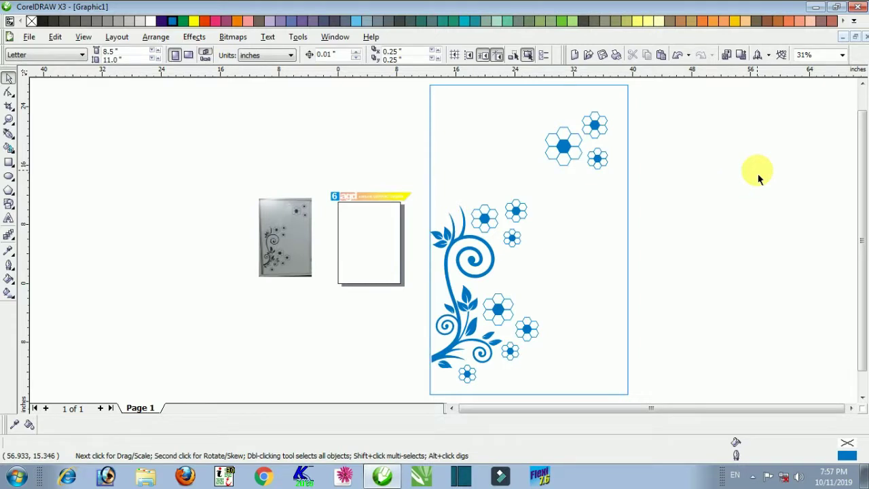
# Step: Fill the panel rectangle behind the floral artwork with 10% Black and remove its outline
pyautogui.press('F2')
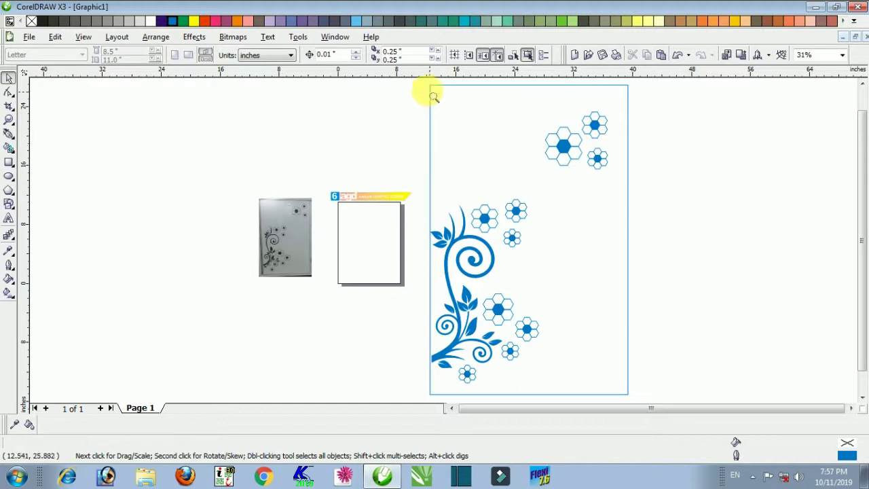
pyautogui.moveTo(422, 84); pyautogui.dragTo(640, 361)
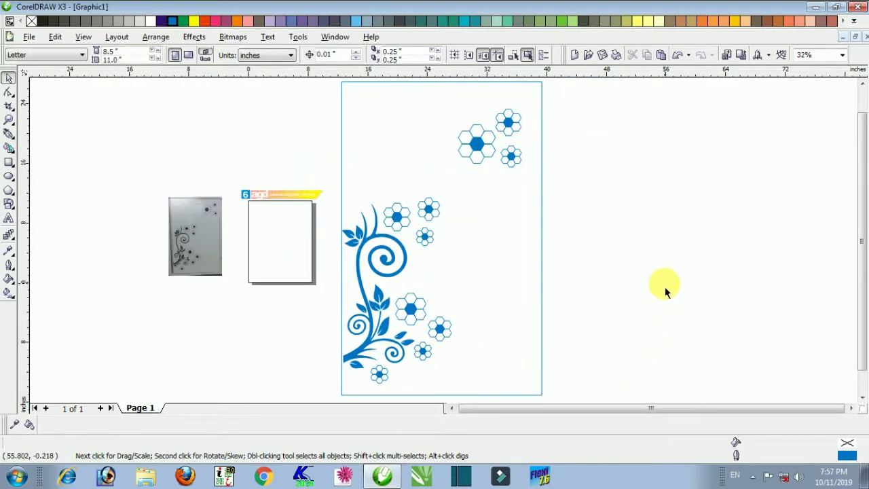
pyautogui.click(520, 256)
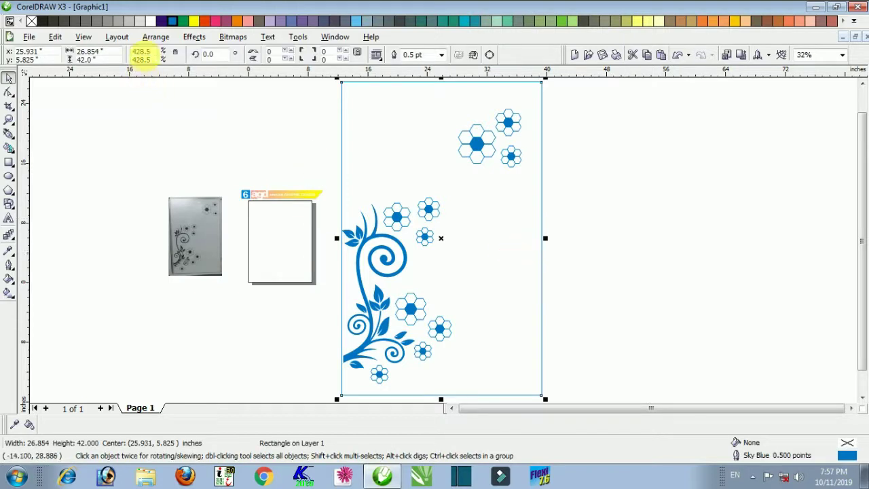
pyautogui.click(140, 22)
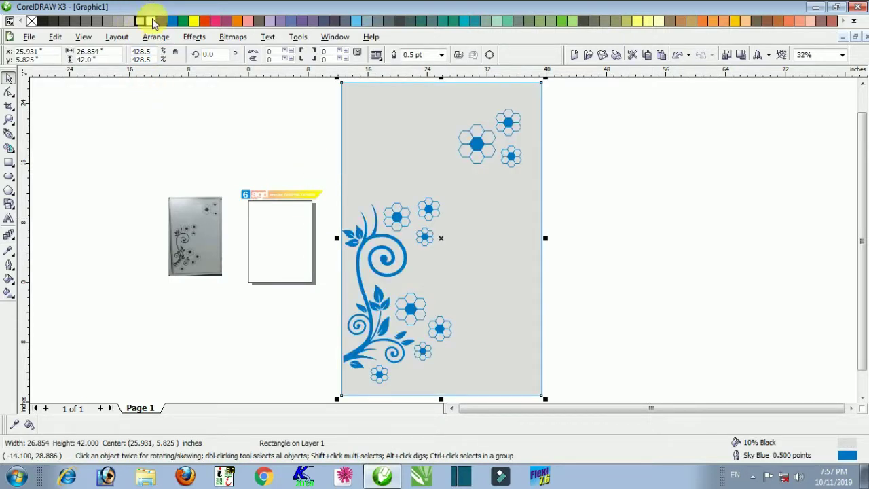
pyautogui.rightClick(123, 24)
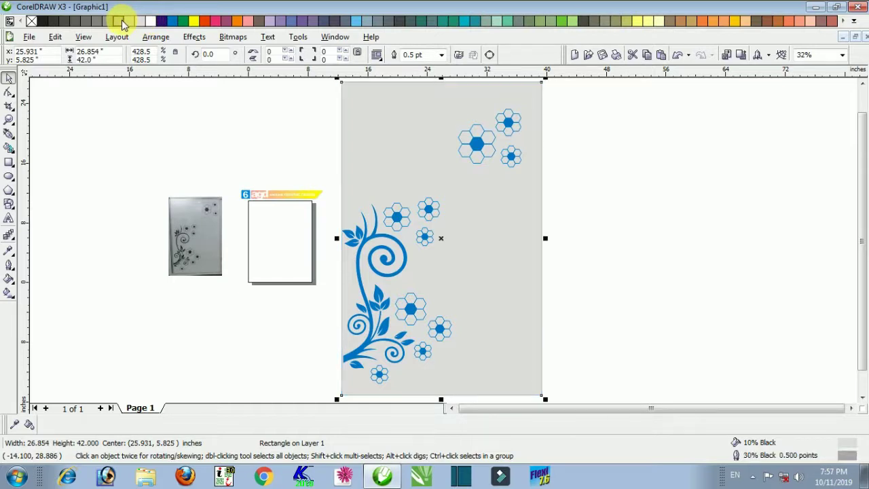
pyautogui.rightClick(31, 21)
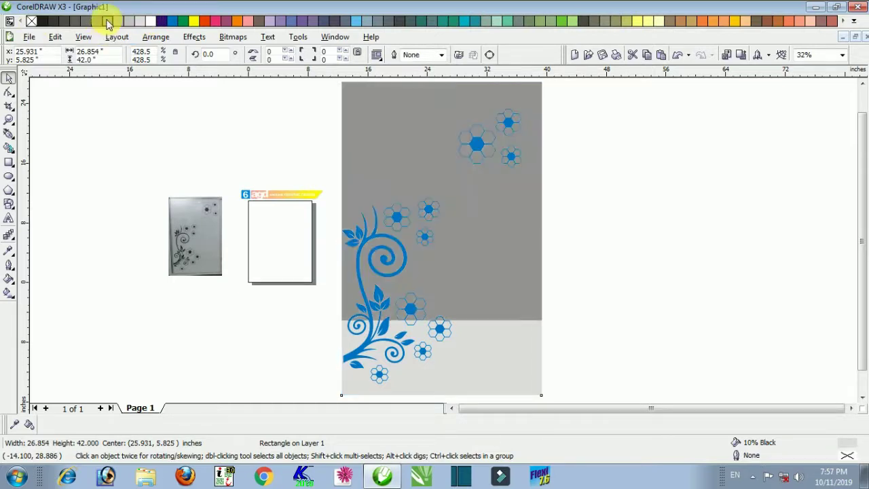
# Step: Try a 40% Black fill on the rectangle and a pink fill on the floral group, and undo the pink
pyautogui.click(107, 23)
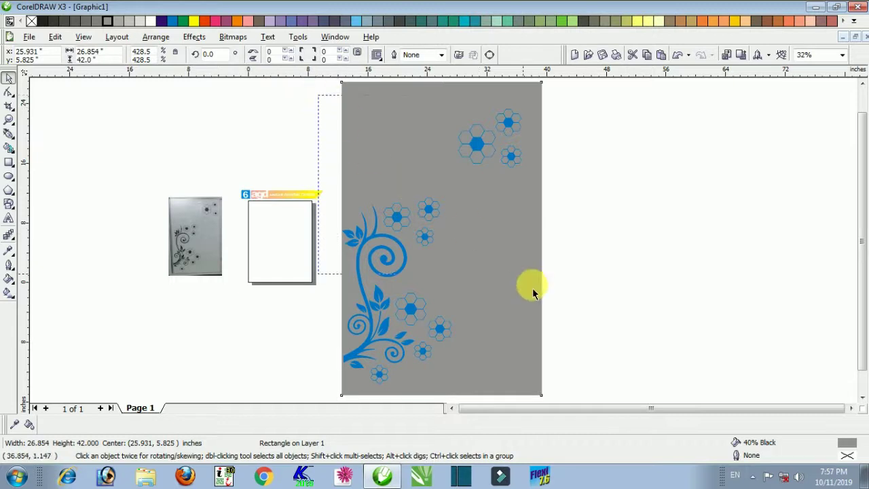
pyautogui.moveTo(533, 293); pyautogui.dragTo(576, 393)
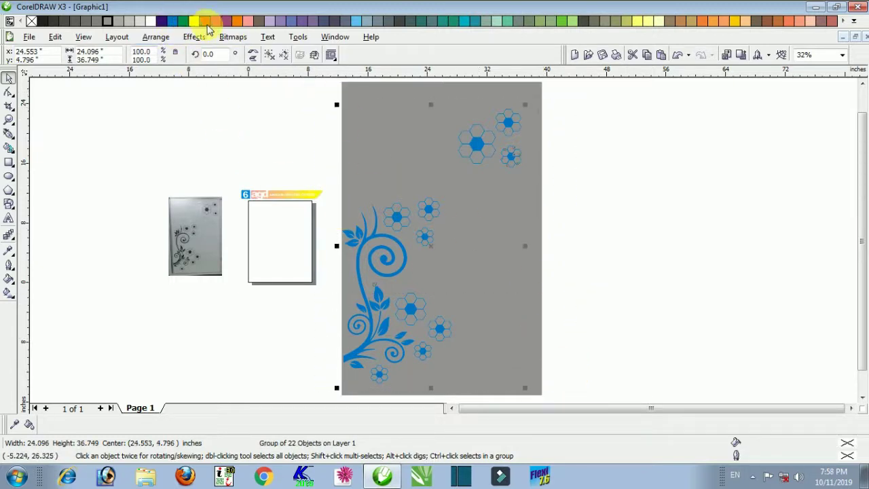
pyautogui.click(218, 22)
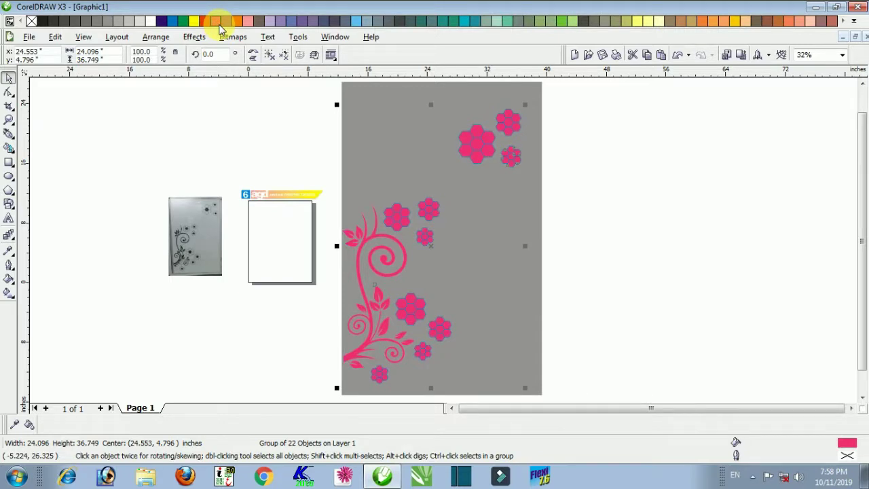
pyautogui.hotkey('ctrl', 'z')
# Step: Set the panel rectangle's fill back to 10% Black and deselect it
pyautogui.click(359, 111)
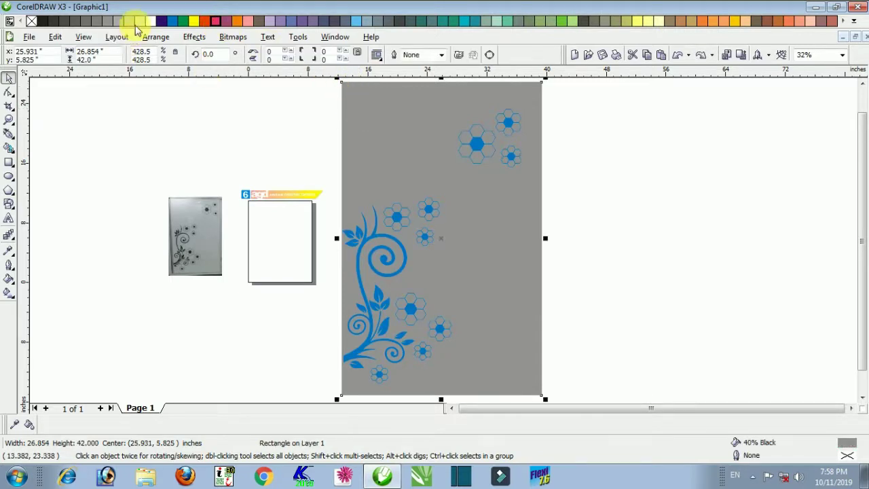
pyautogui.click(134, 21)
pyautogui.click(241, 100)
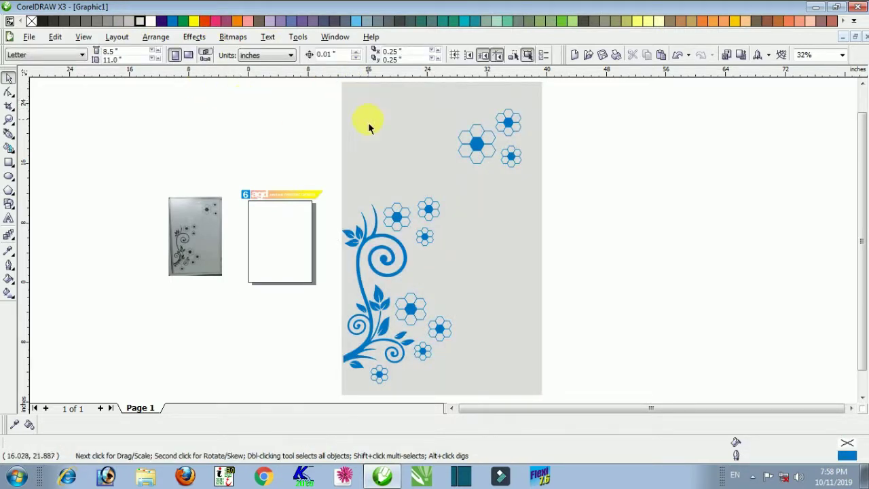